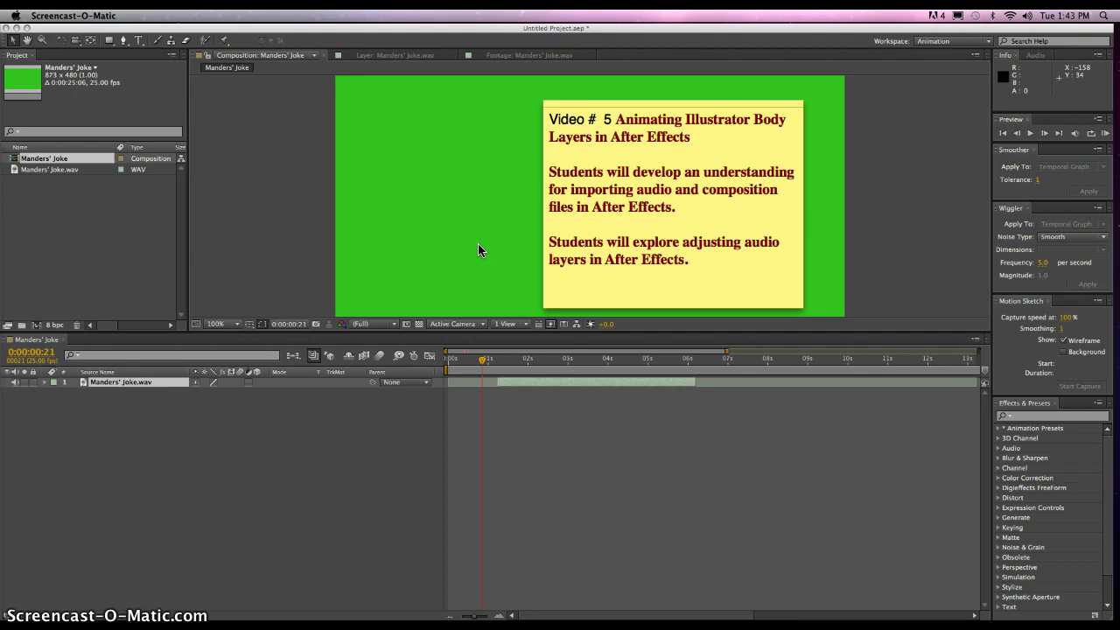
Step: Drag the lesson-objectives sticky note to the right of the composition and close the Fonts panel
click(649, 173)
drag(625, 101, 831, 101)
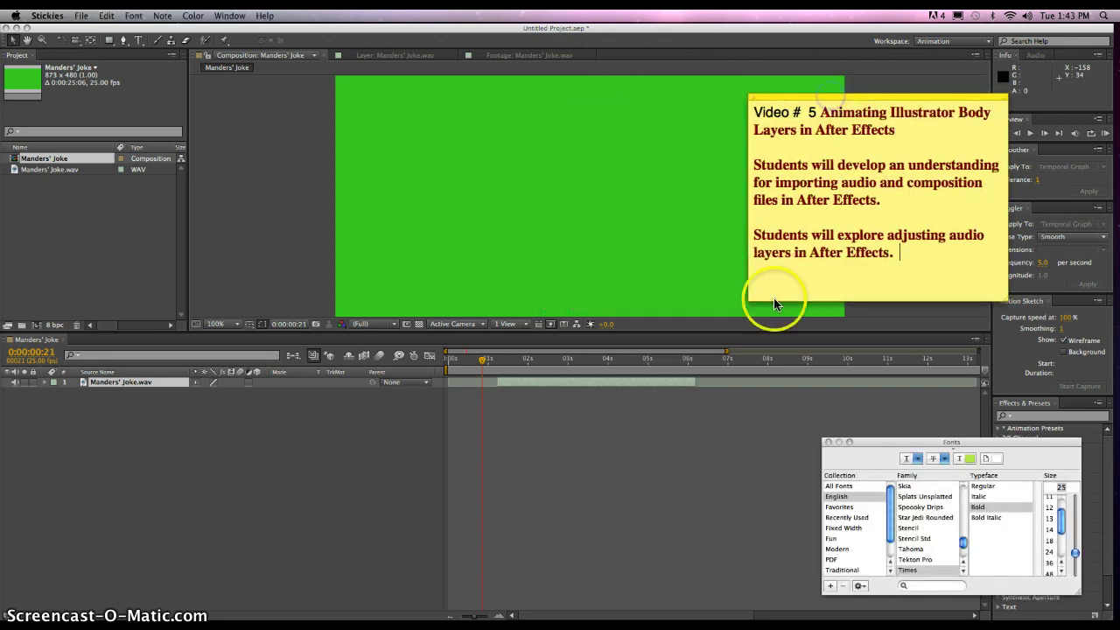
click(828, 443)
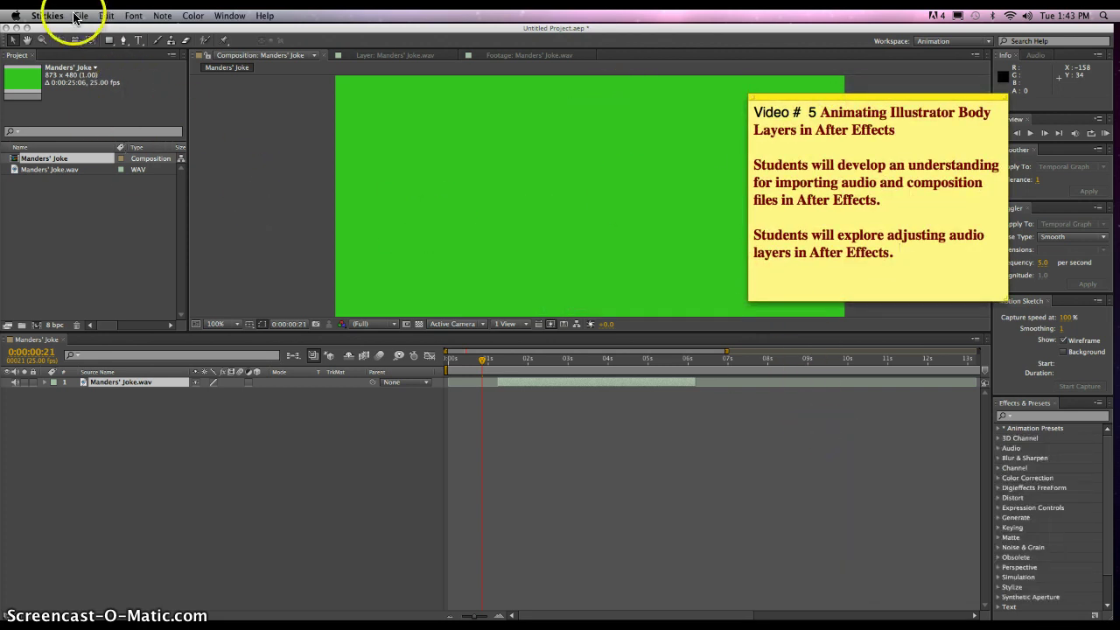
click(272, 55)
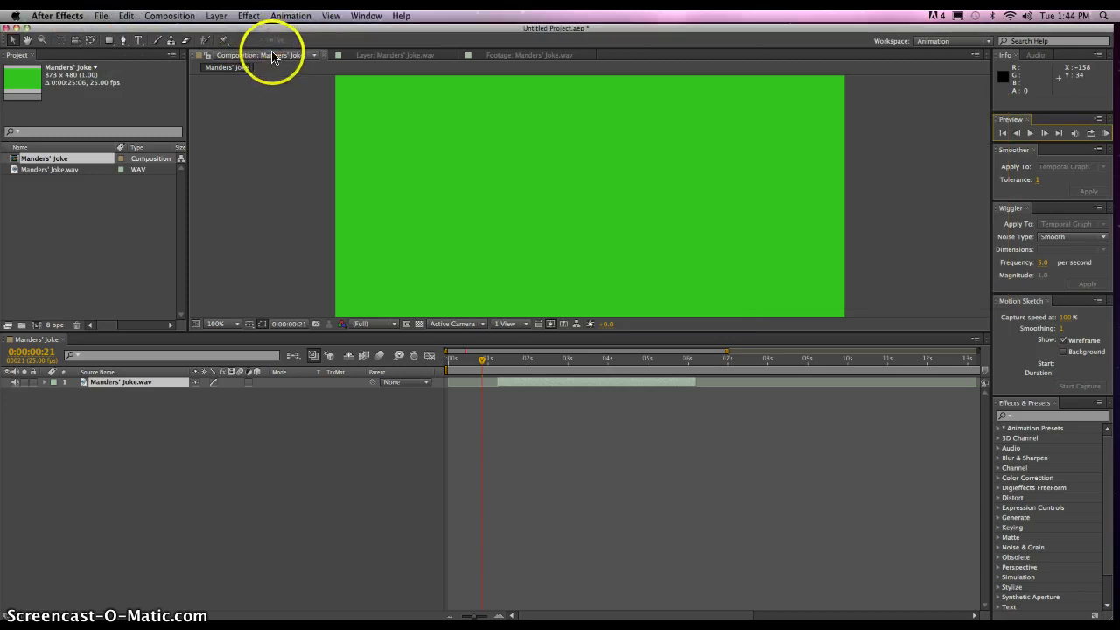
click(101, 16)
mouse_move(121, 31)
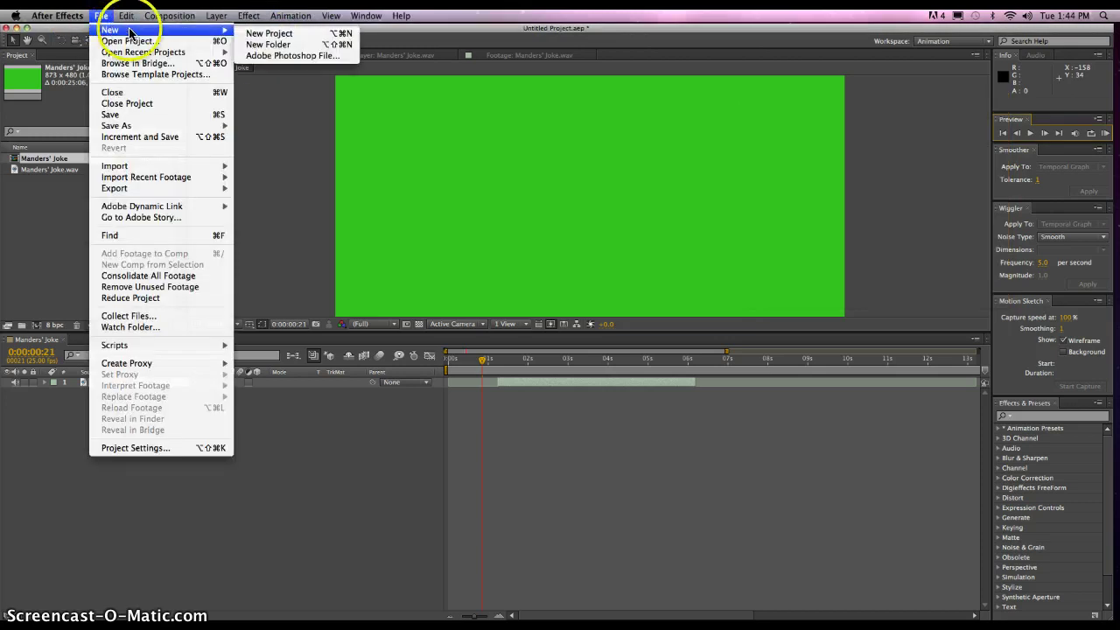
click(105, 15)
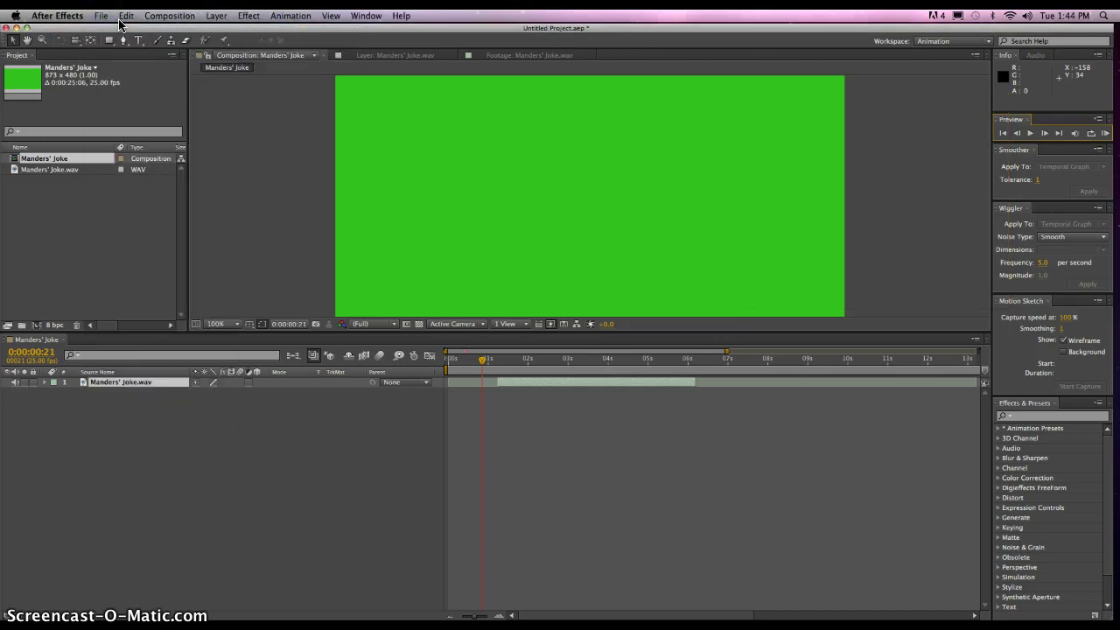
click(166, 18)
click(85, 203)
click(75, 195)
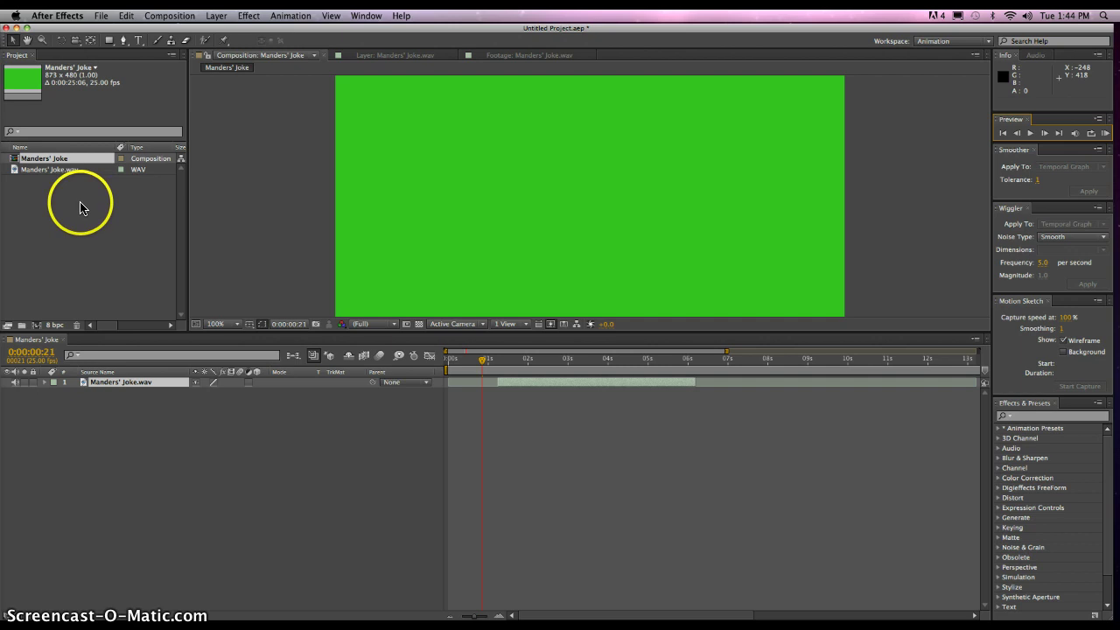
Step: Import pink monster.ai from the Desktop as a Composition
click(78, 202)
double_click(78, 202)
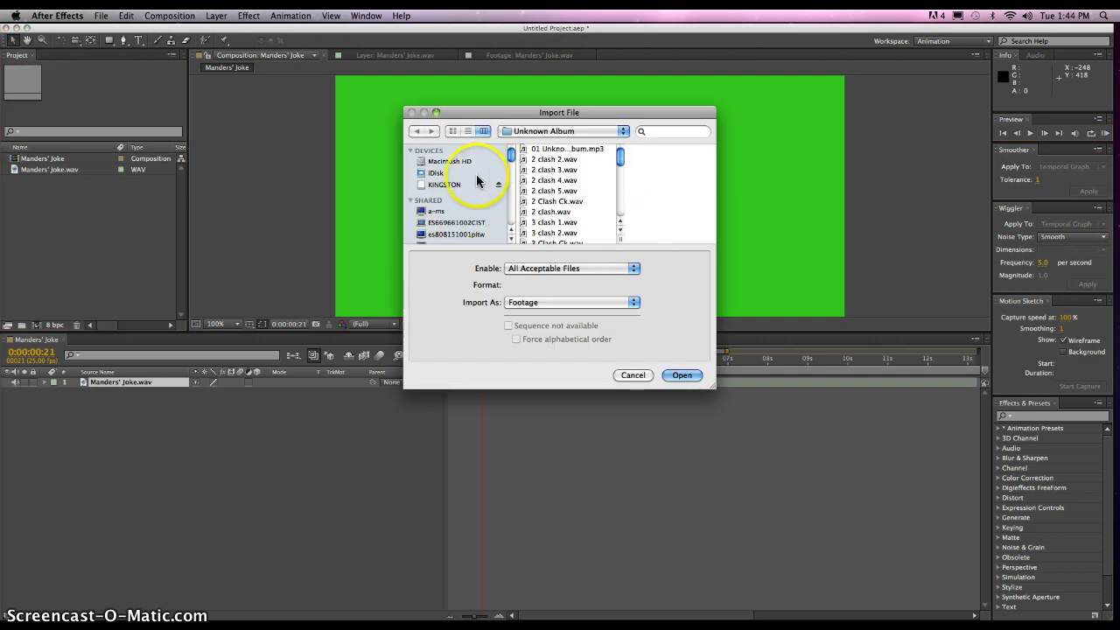
scroll(464, 192, down, 5)
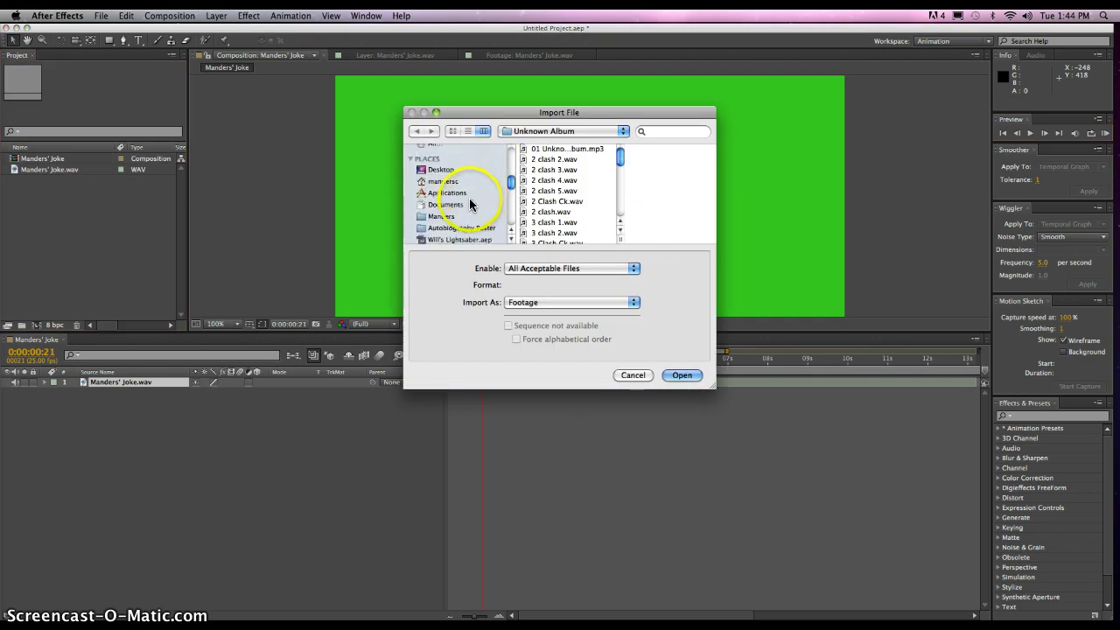
click(440, 169)
scroll(603, 194, down, 10)
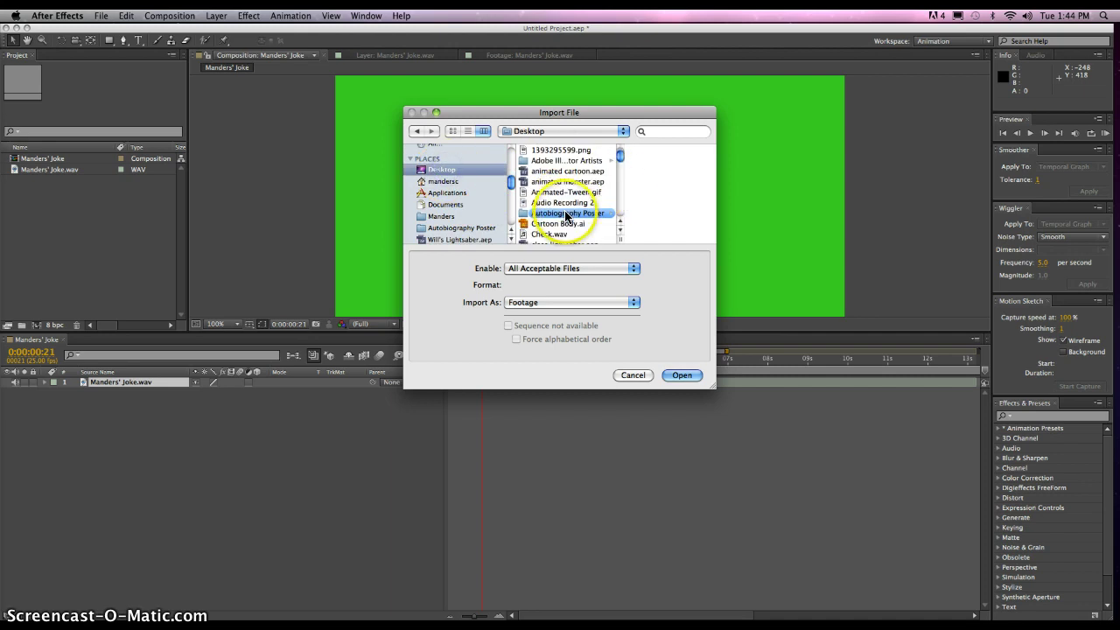
scroll(566, 215, down, 10)
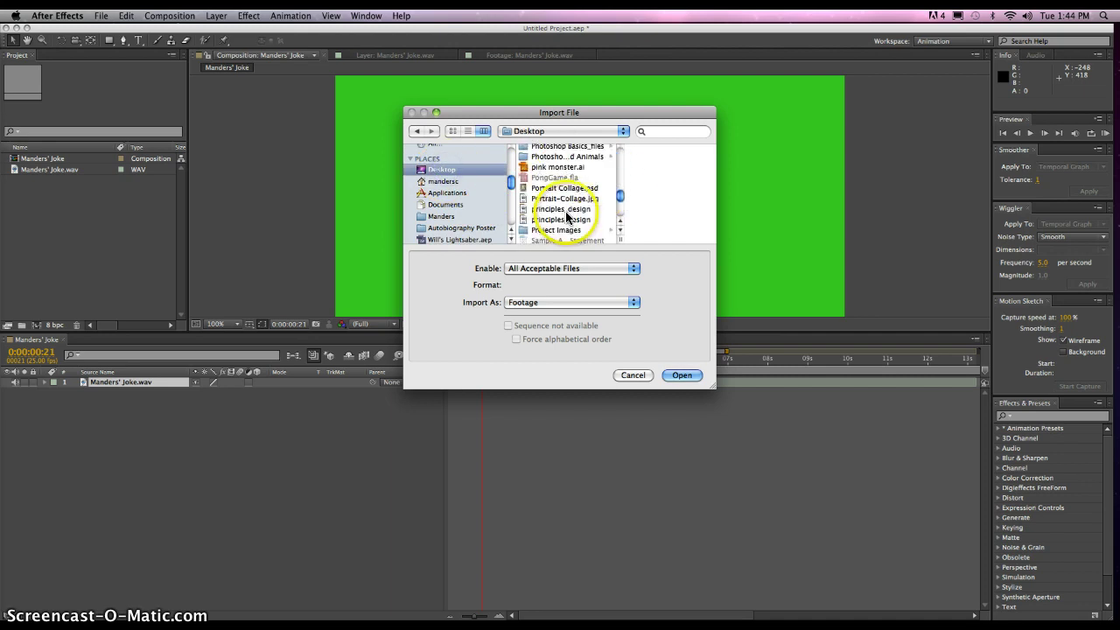
click(548, 168)
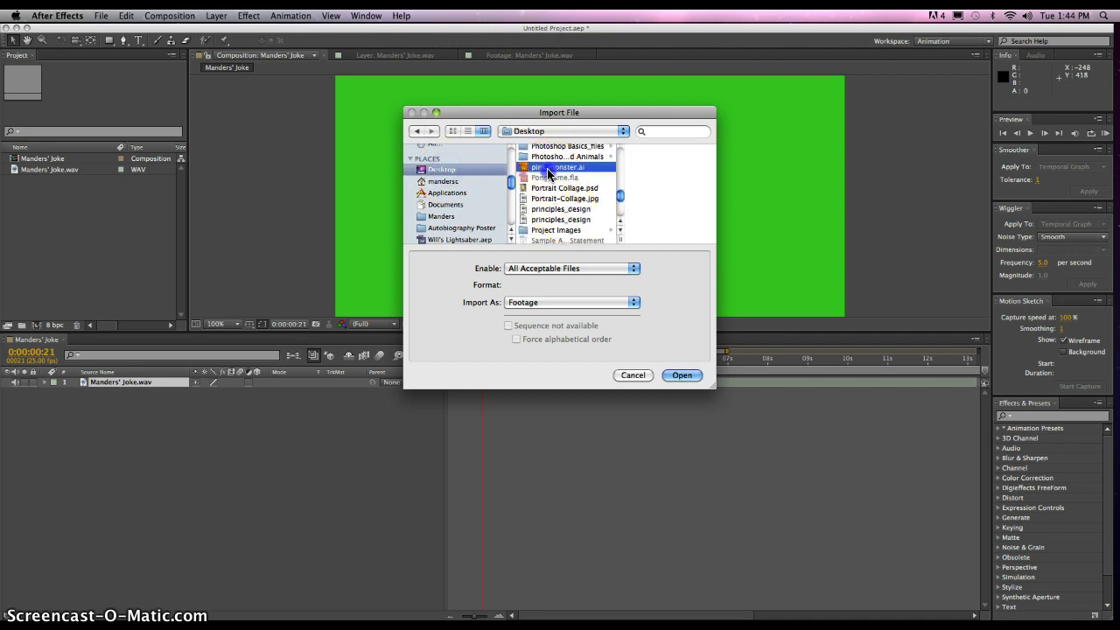
click(680, 374)
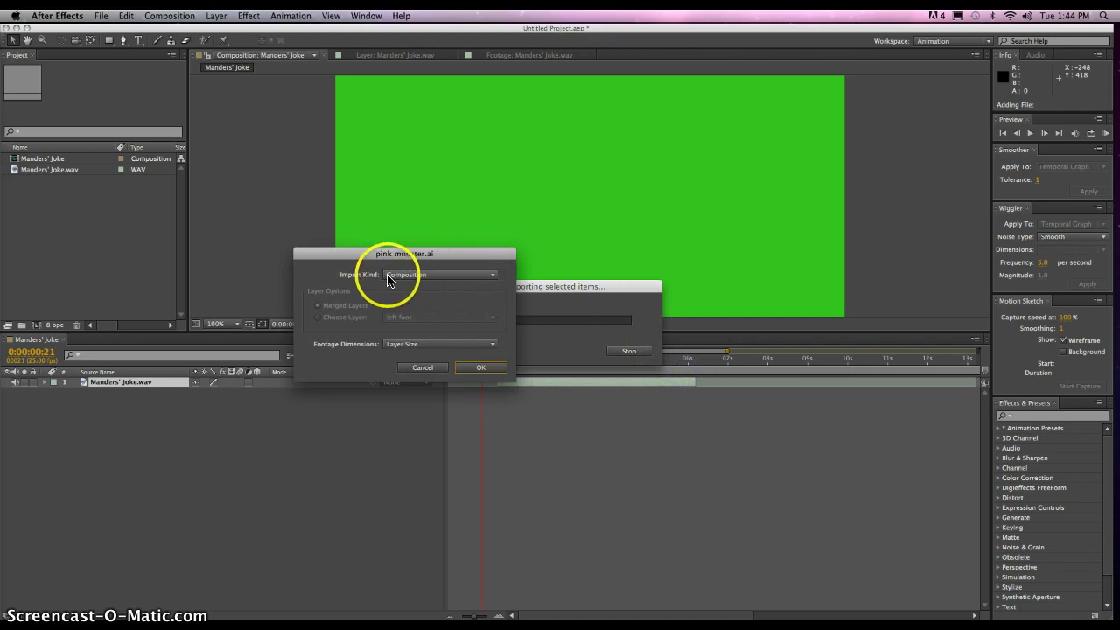
click(414, 277)
click(417, 278)
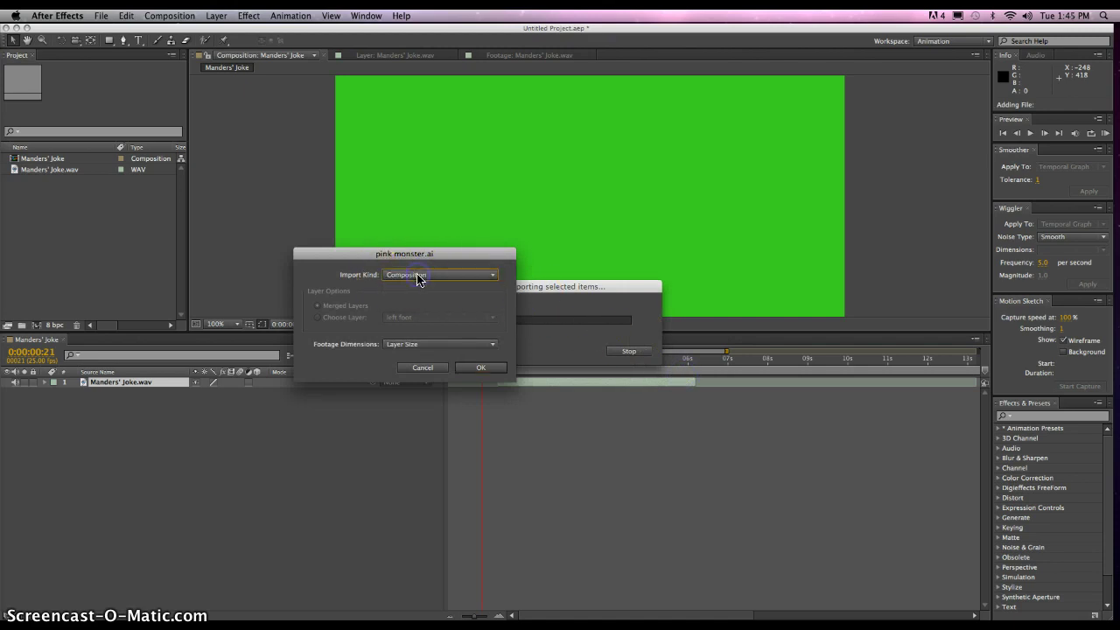
click(477, 367)
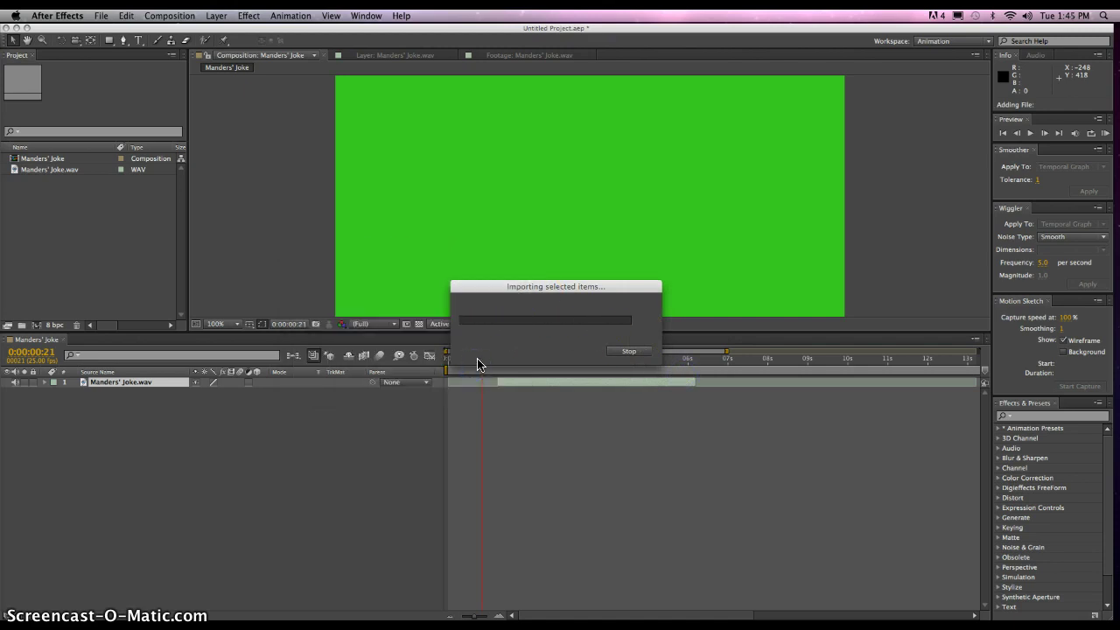
click(423, 309)
Step: Import Mouth(for AE animation).ai as a Composition too
double_click(87, 224)
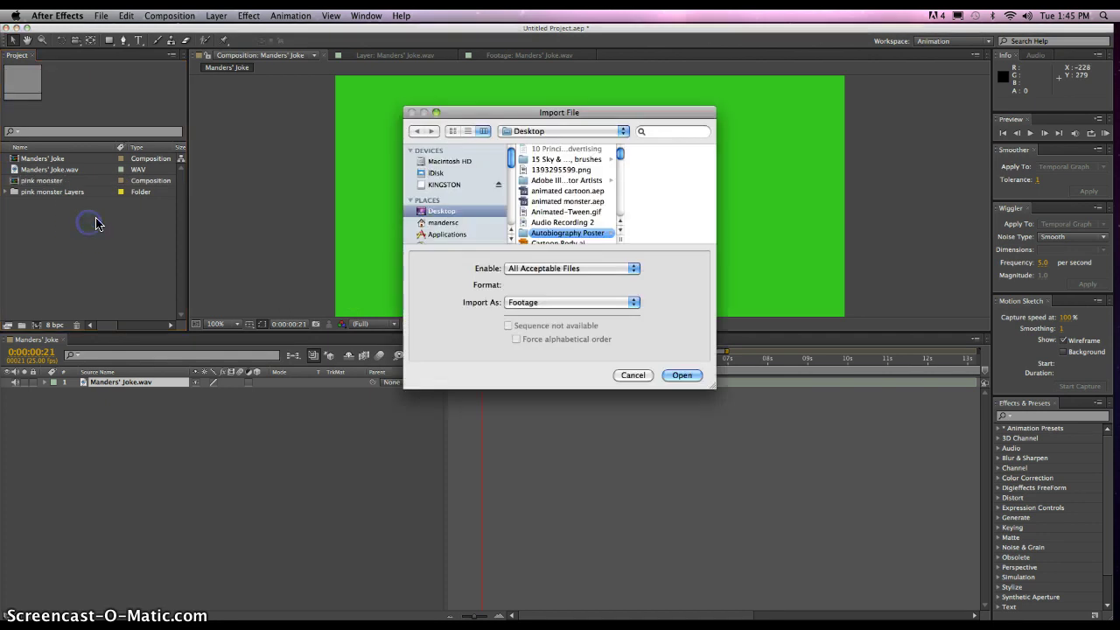
drag(624, 161, 627, 184)
click(582, 189)
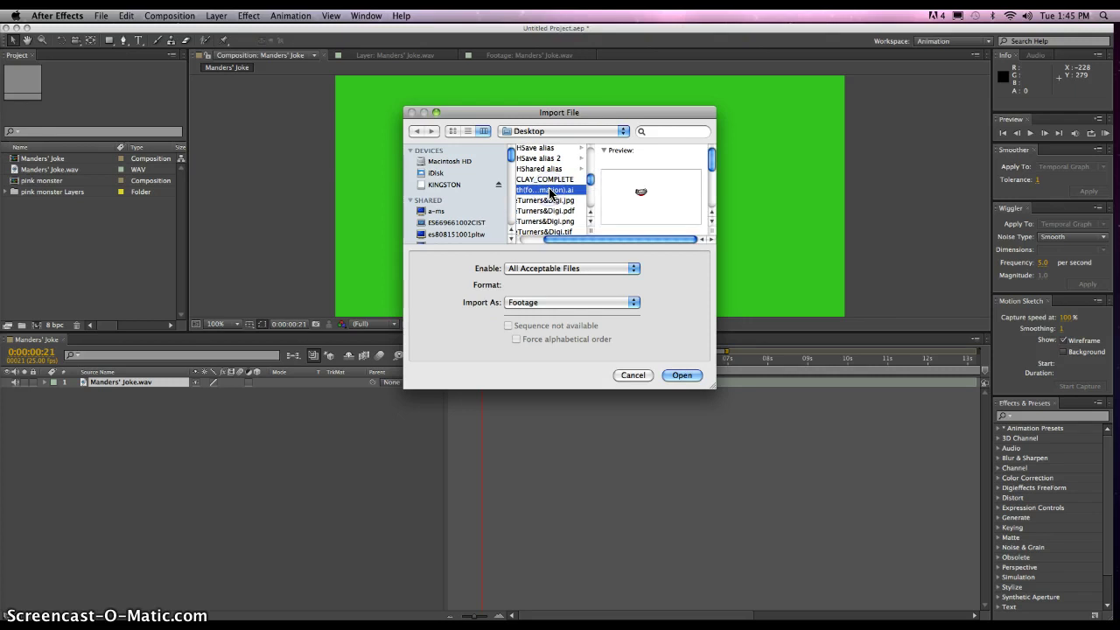
click(682, 375)
click(438, 274)
click(438, 295)
click(479, 370)
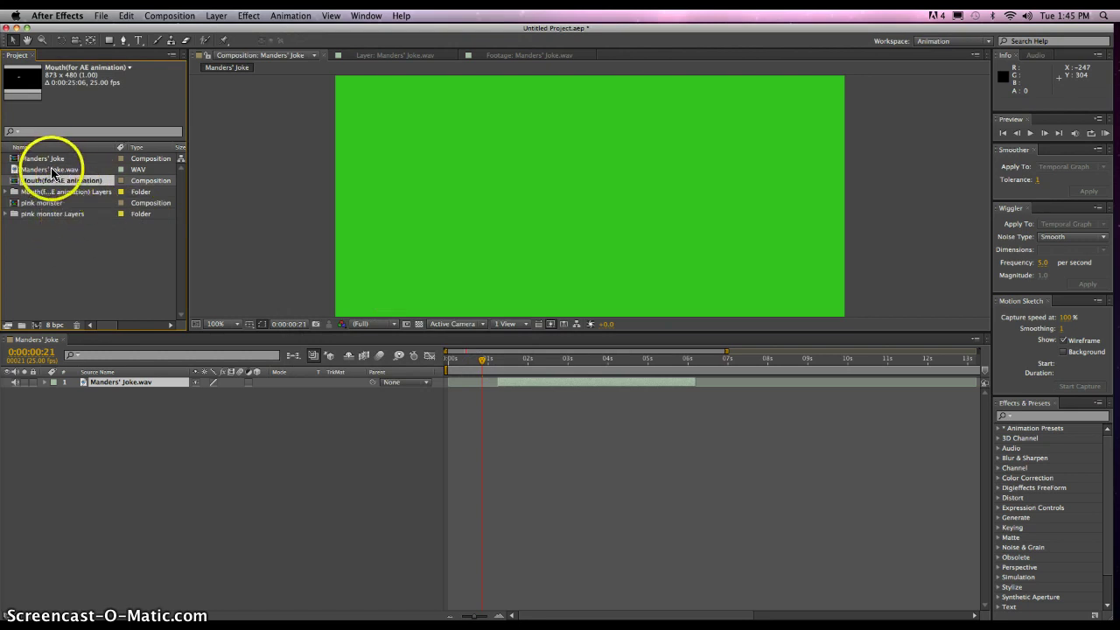
click(53, 173)
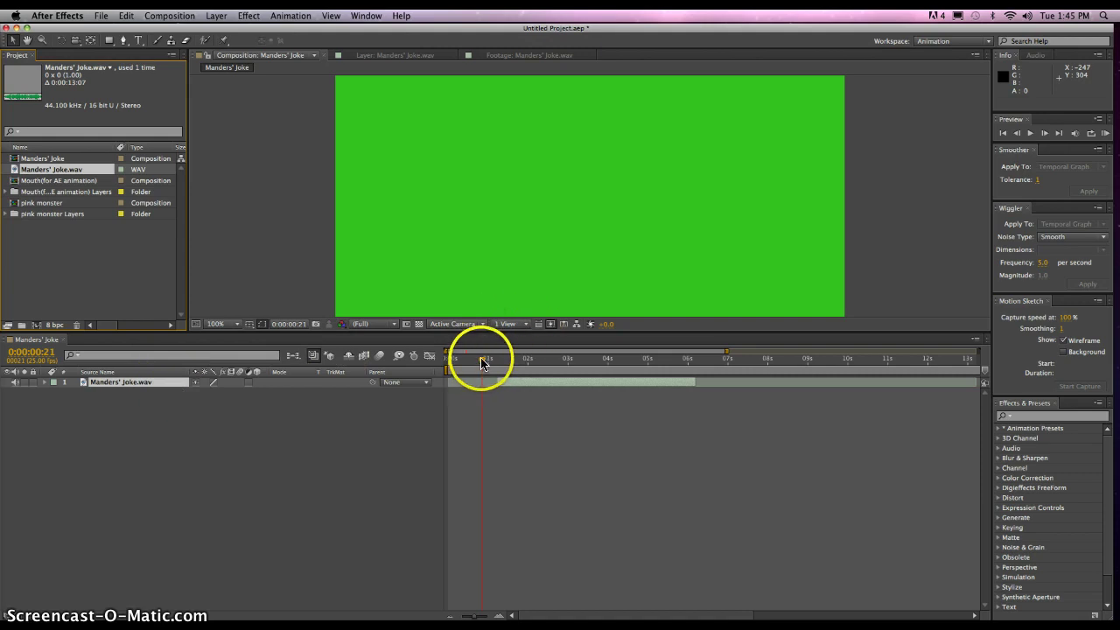
drag(482, 357, 505, 364)
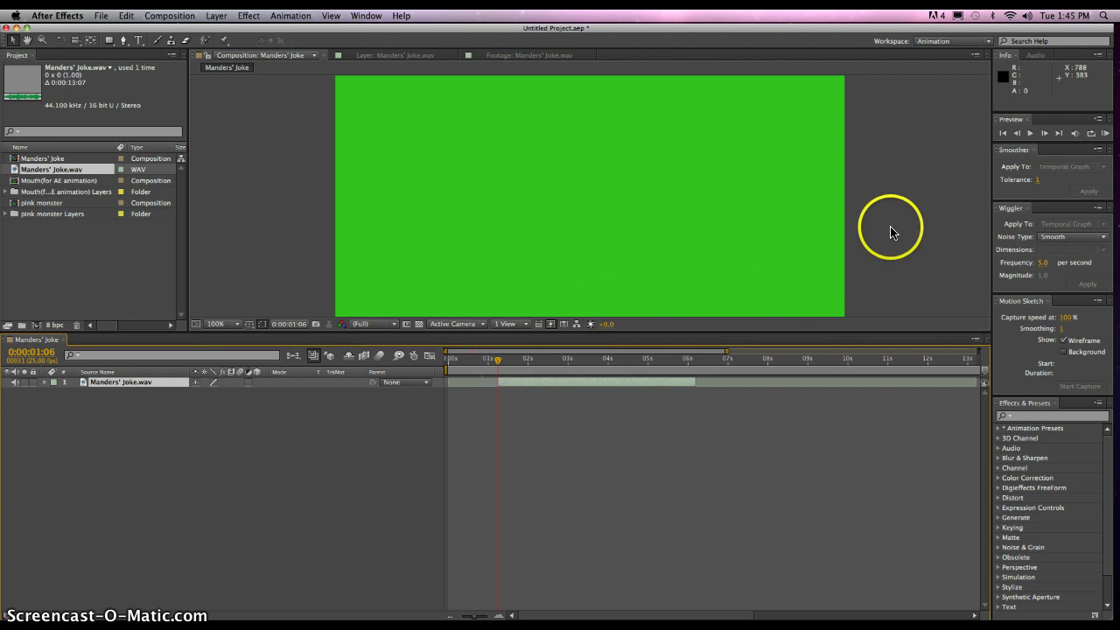
click(1105, 135)
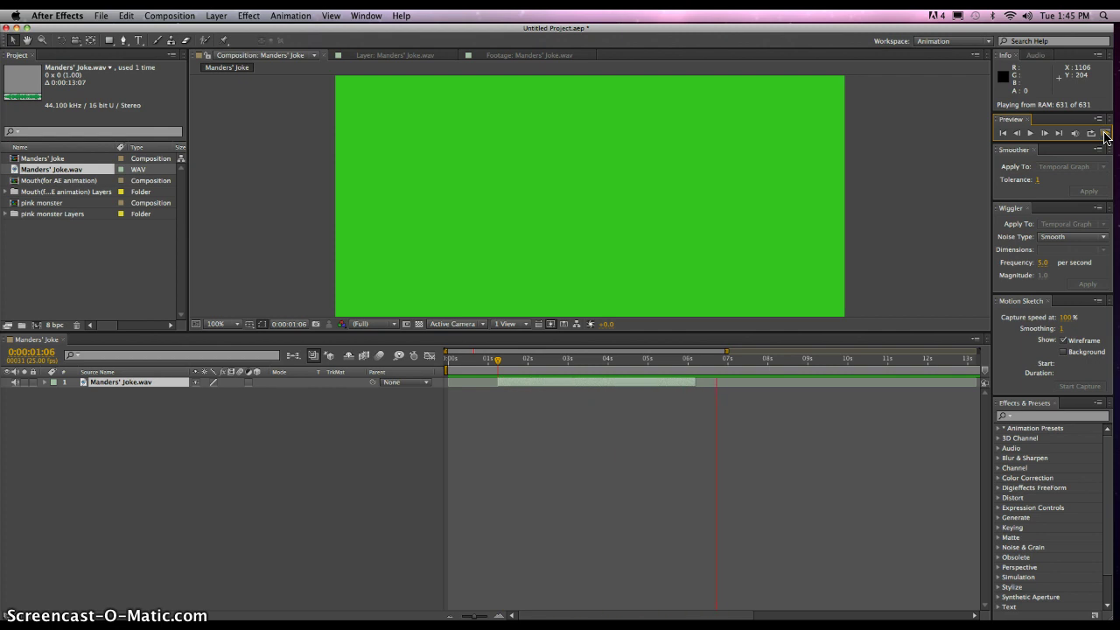
click(1105, 135)
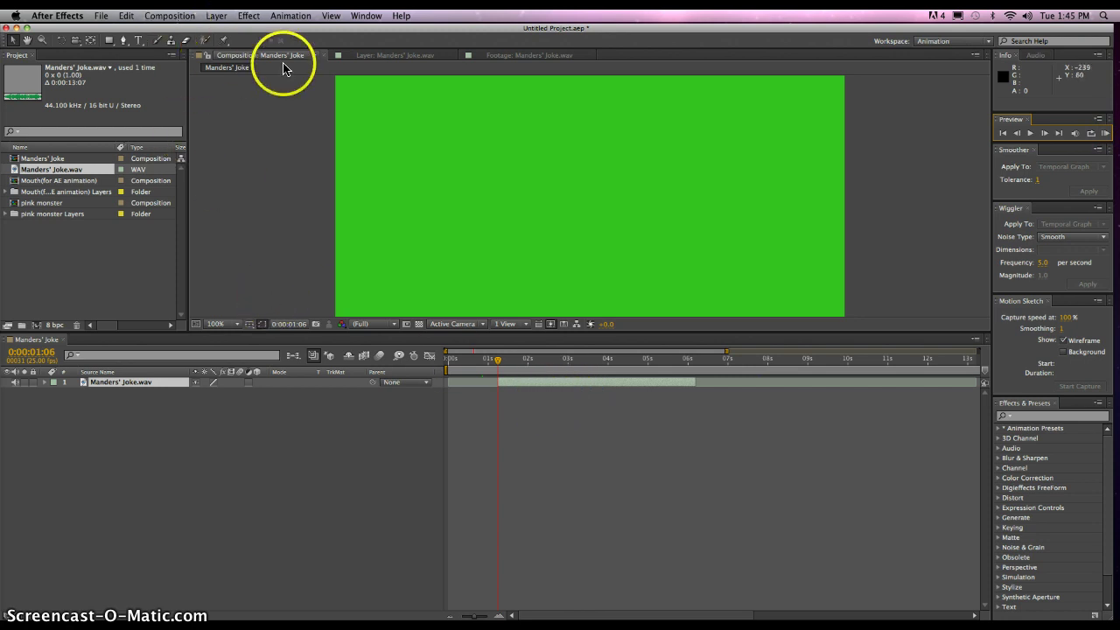
Step: In Composition Settings, change Manders' Joke's frame rate from 25 to 29.97 fps
click(170, 16)
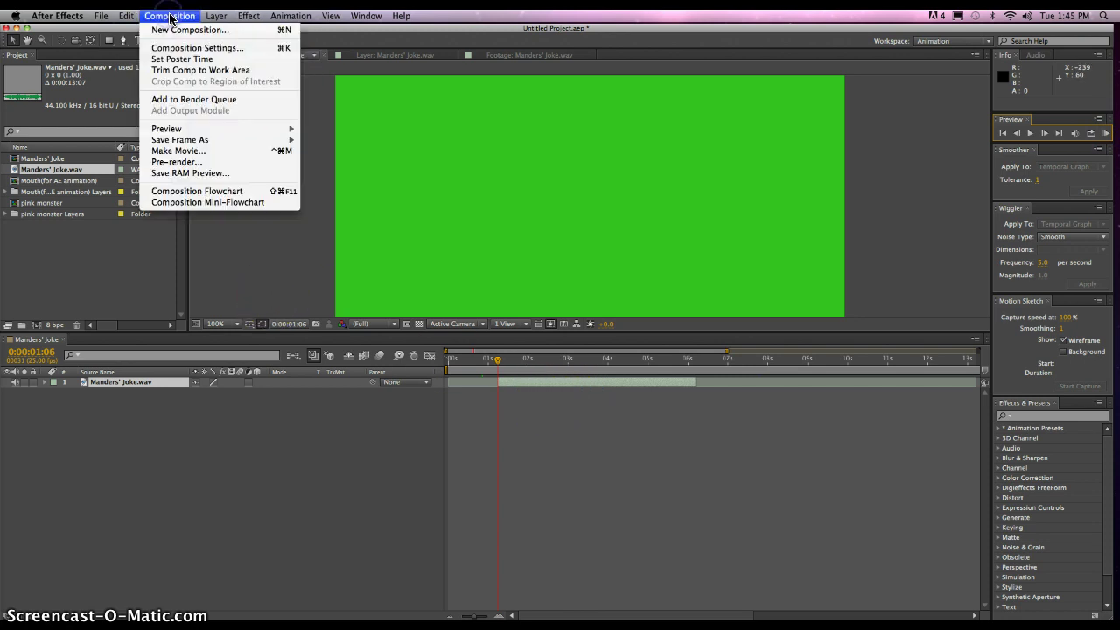
click(171, 17)
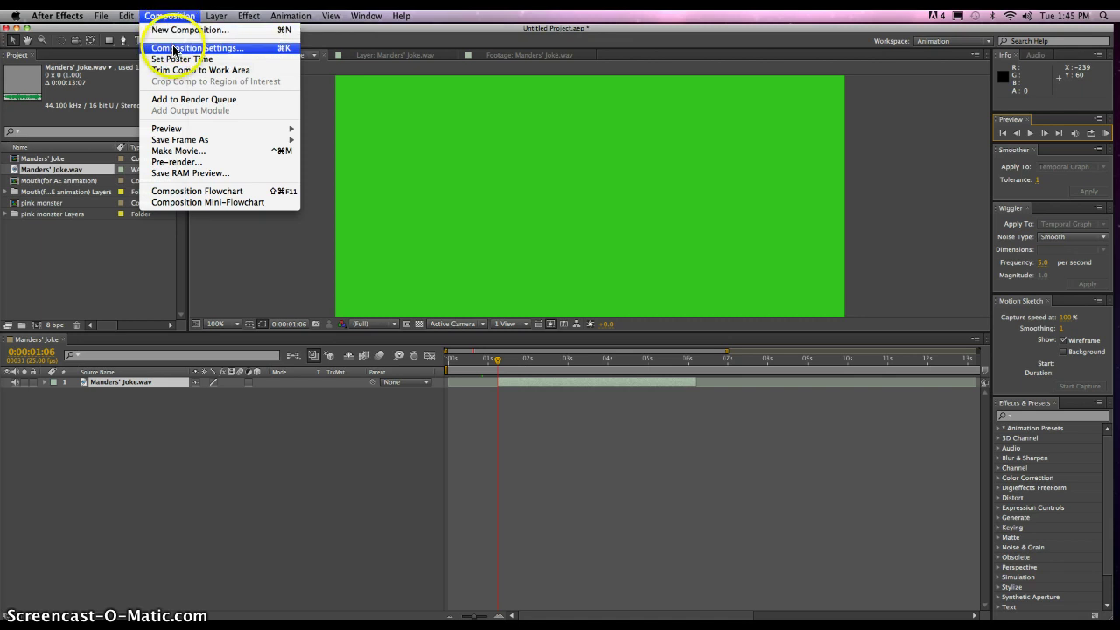
click(174, 50)
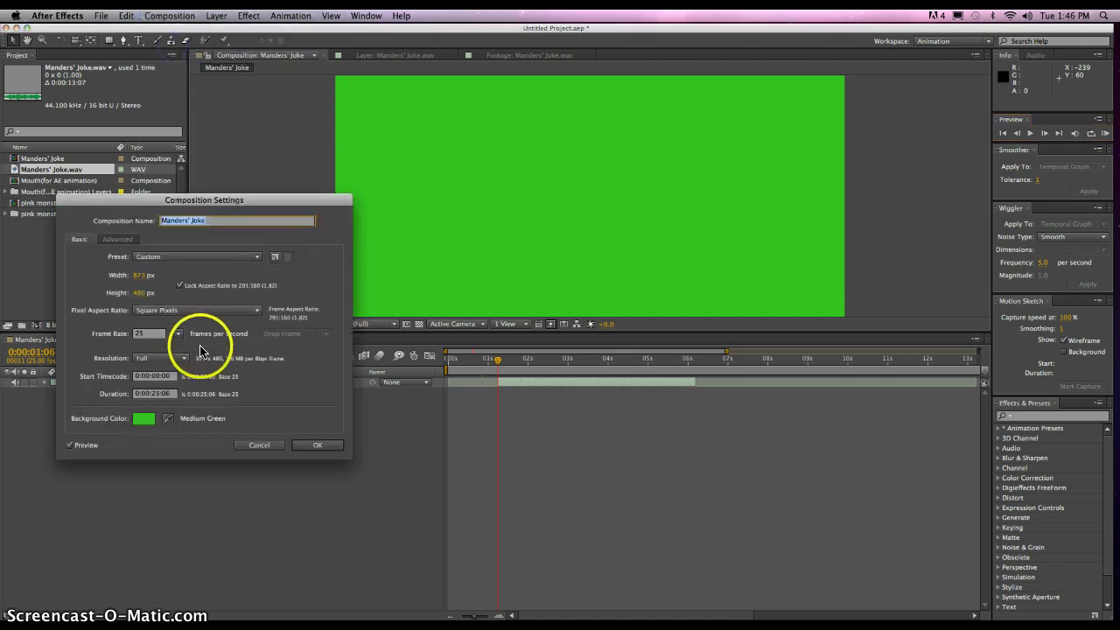
click(147, 335)
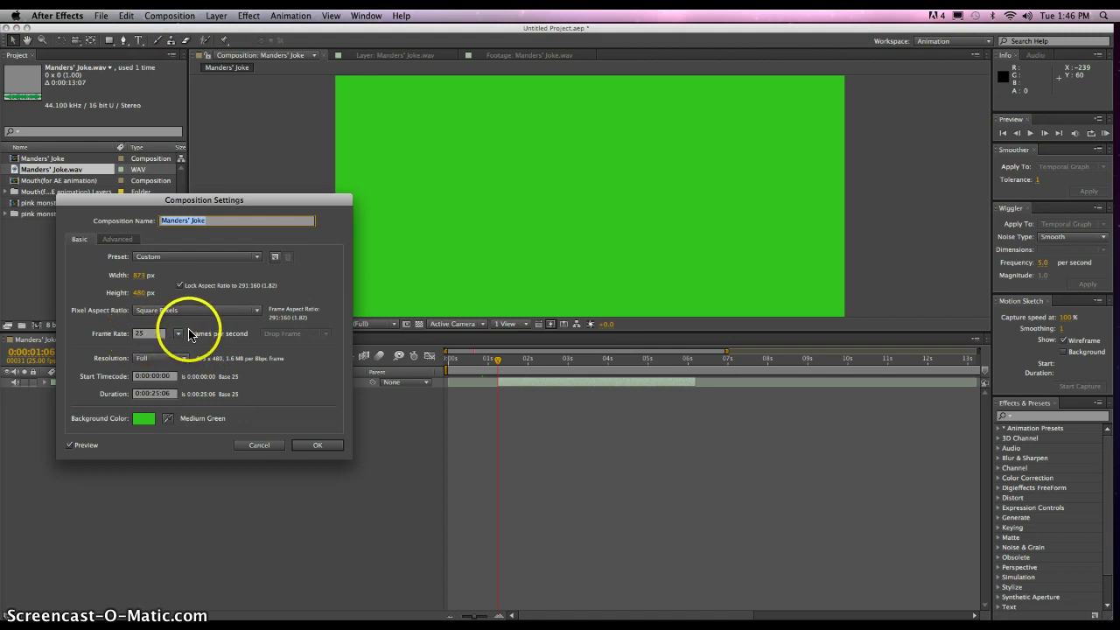
click(178, 333)
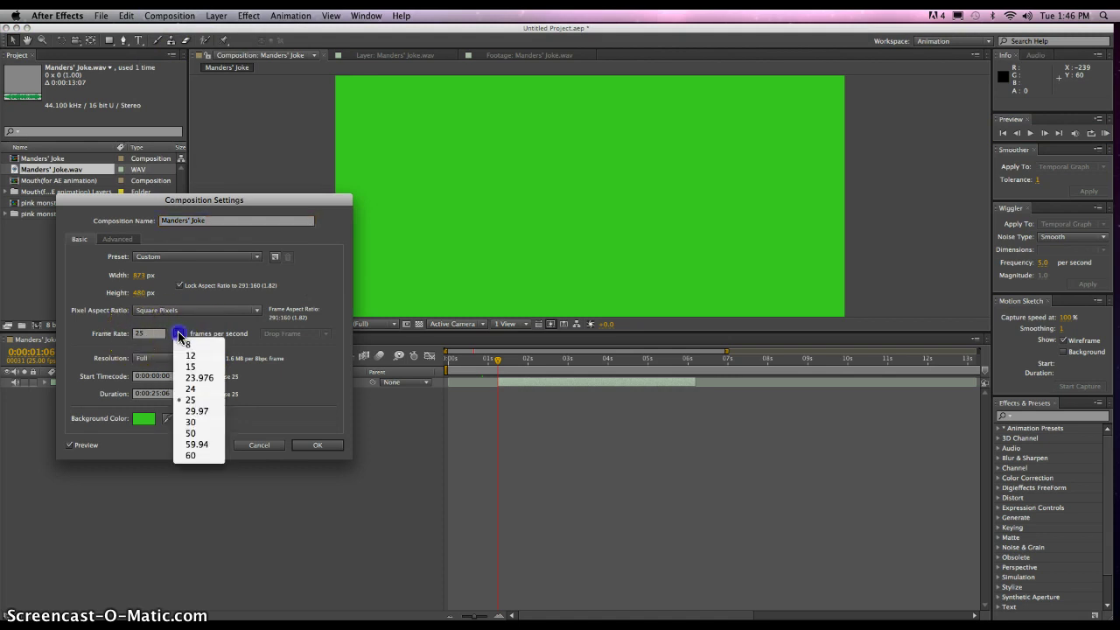
click(200, 412)
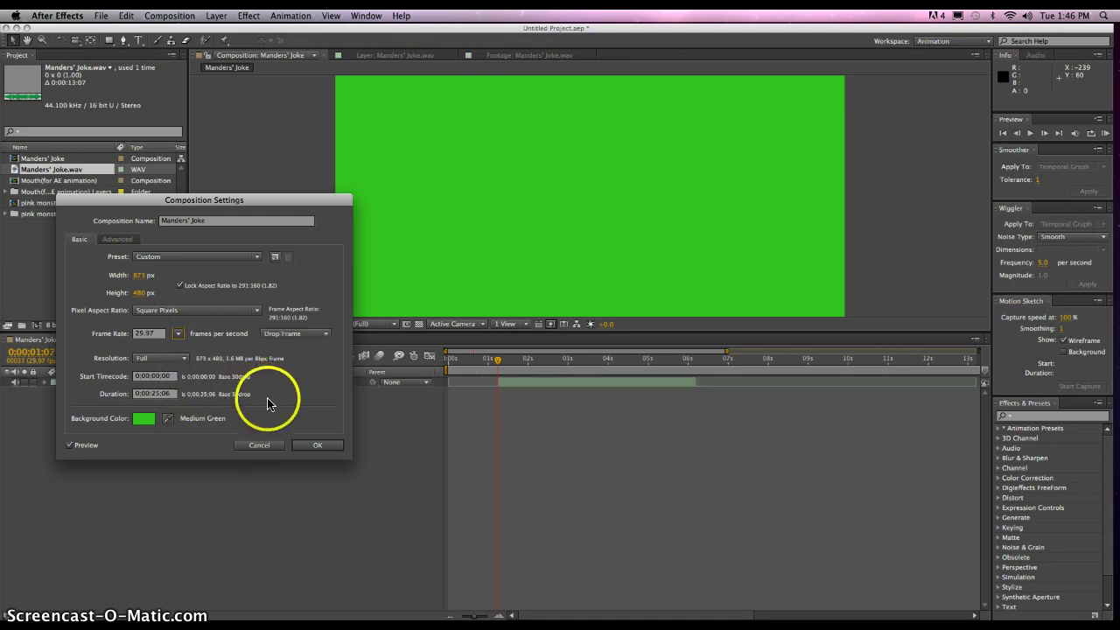
click(318, 447)
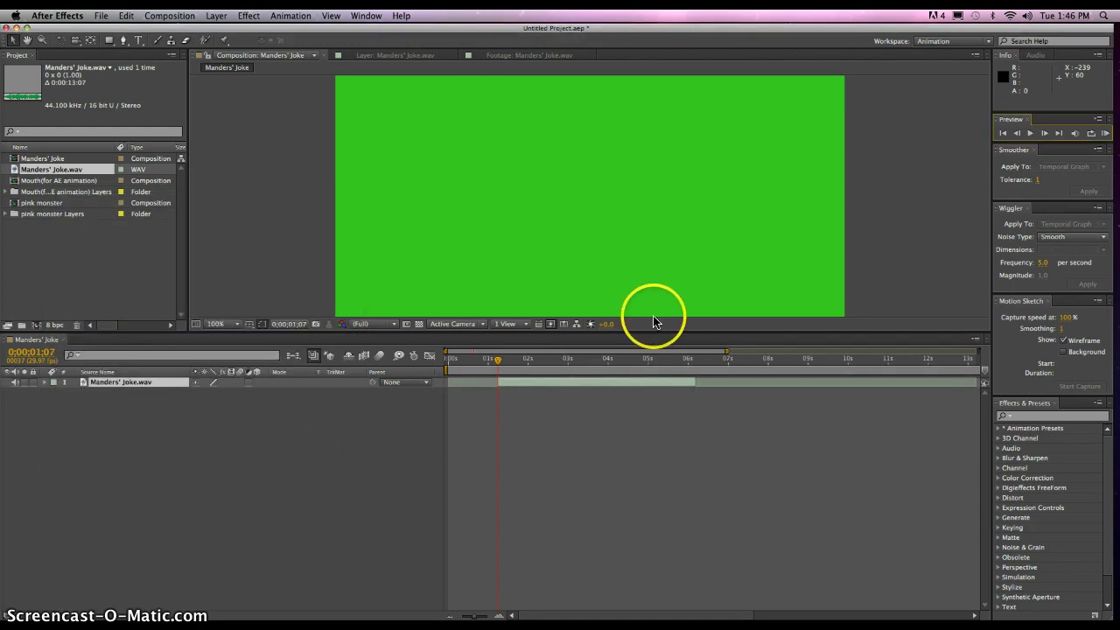
click(1104, 133)
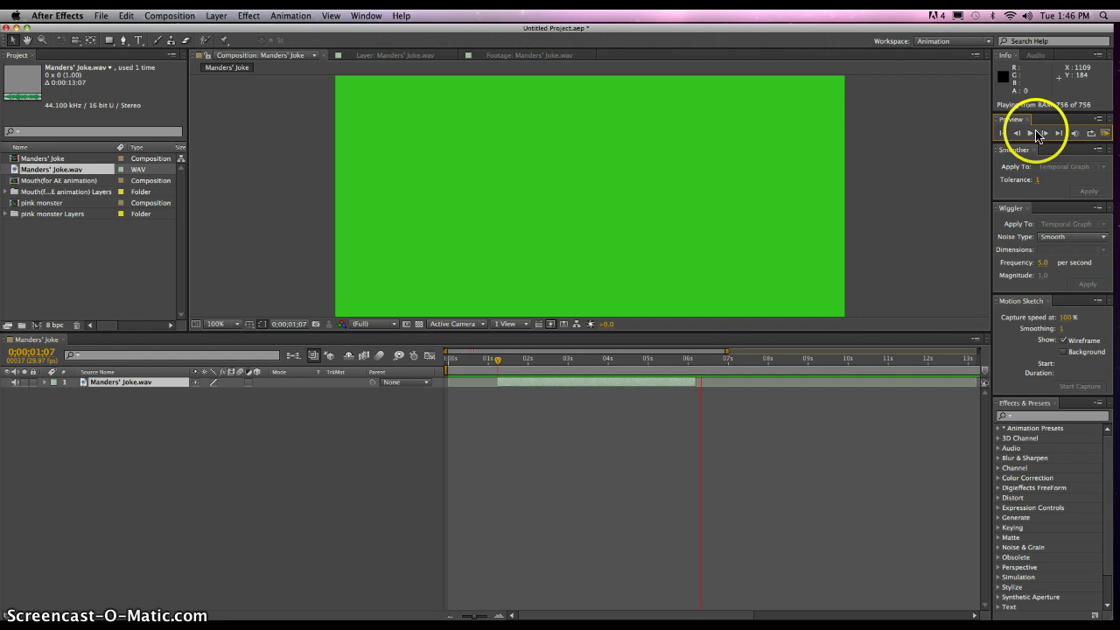
click(1105, 133)
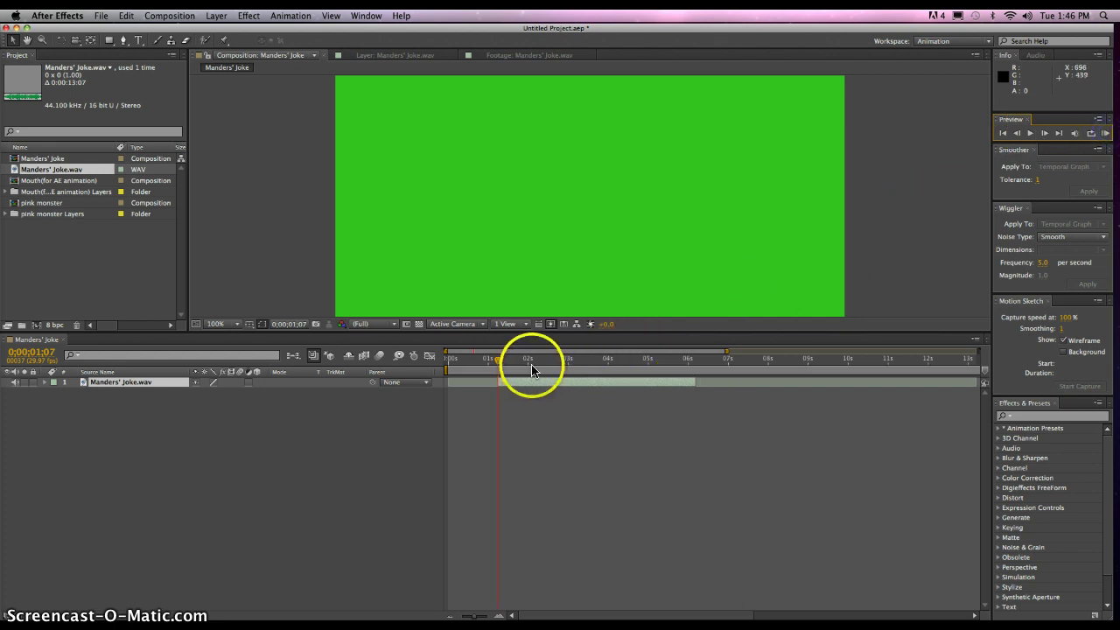
click(496, 365)
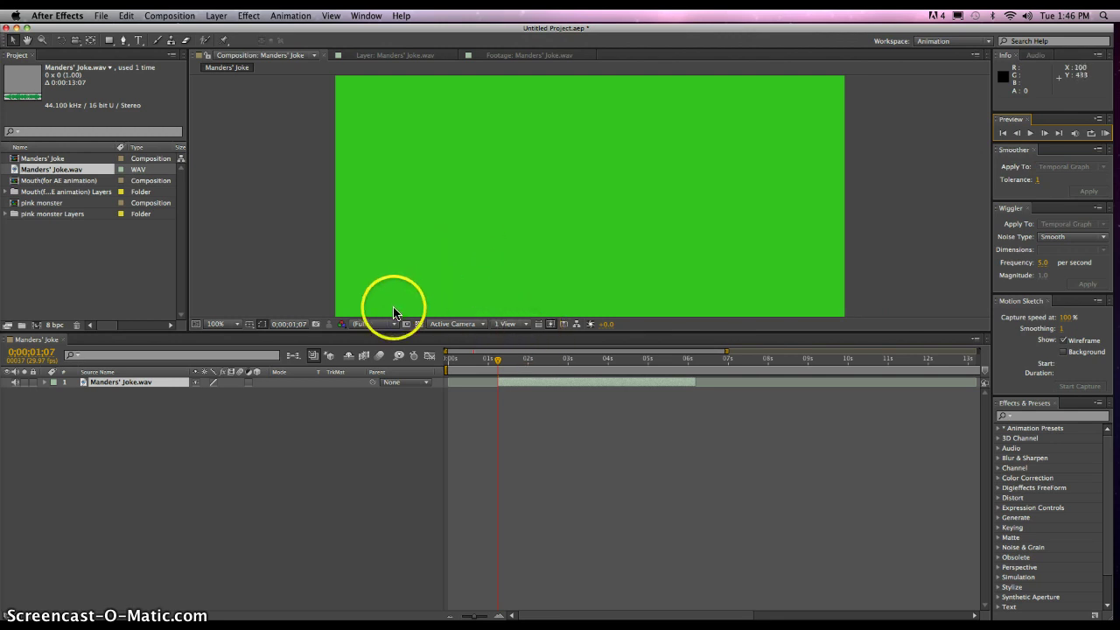
Step: Open the pink monster composition and set its background colour to medium green
double_click(46, 205)
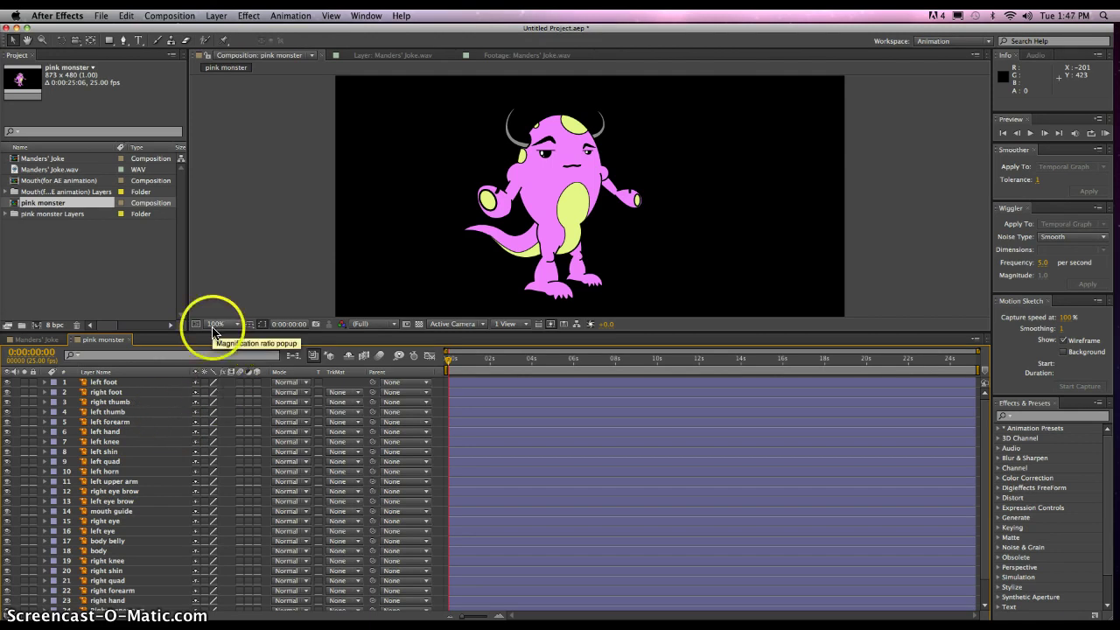
click(164, 15)
click(179, 47)
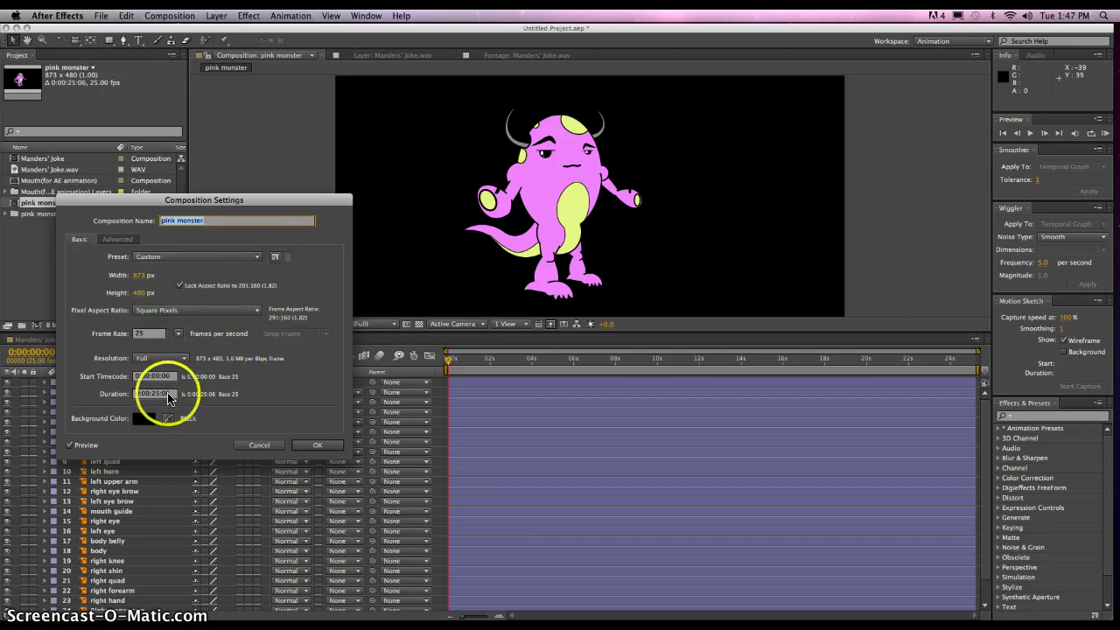
click(144, 418)
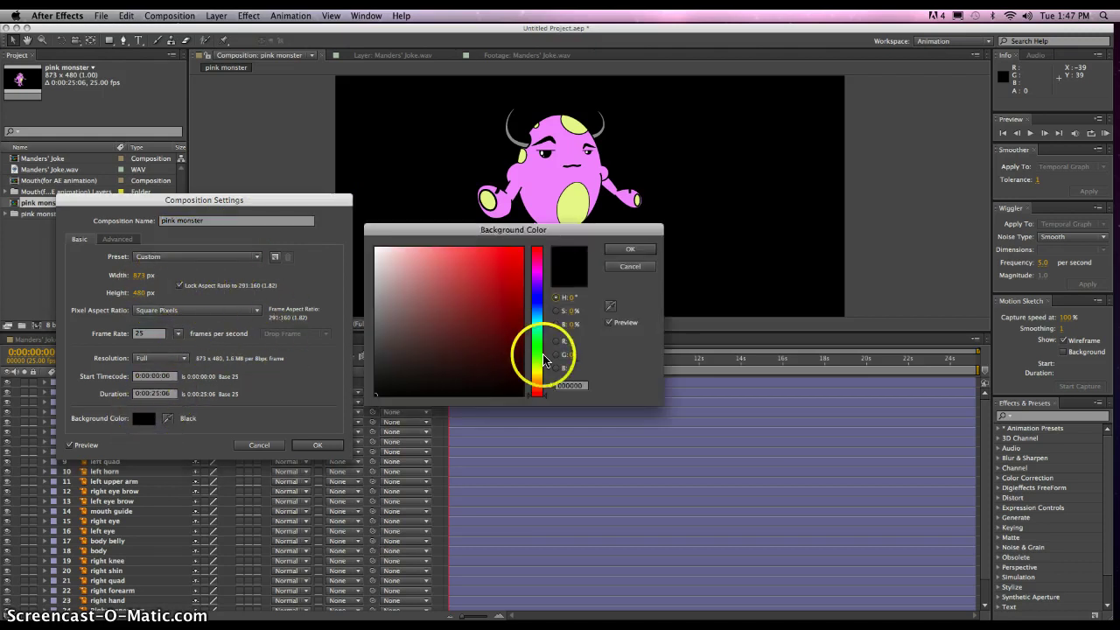
click(537, 346)
click(470, 291)
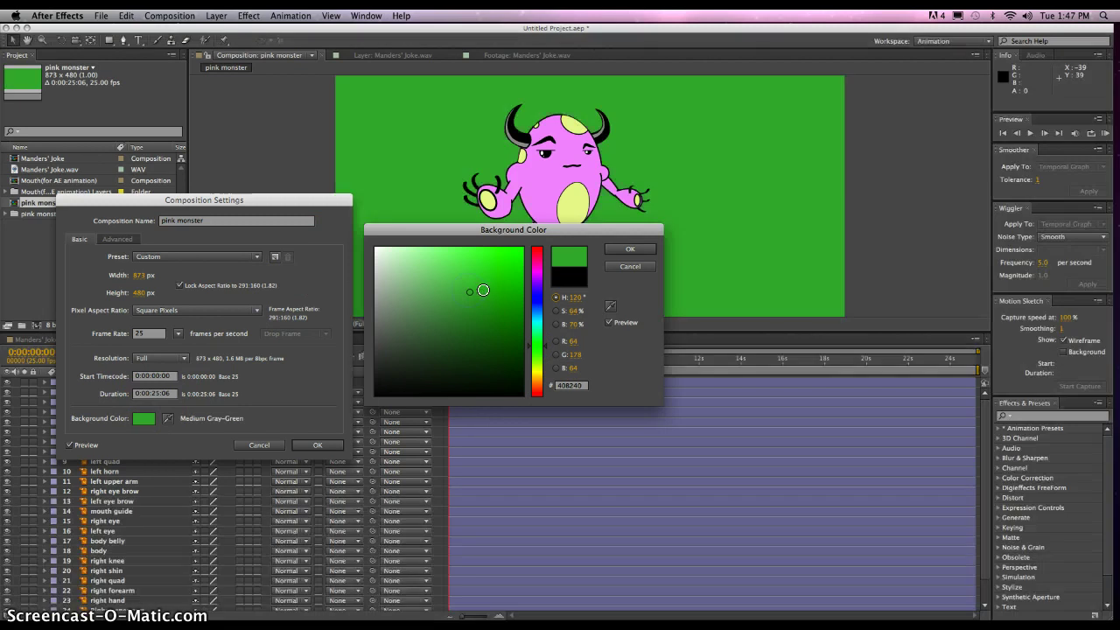
drag(482, 290, 459, 287)
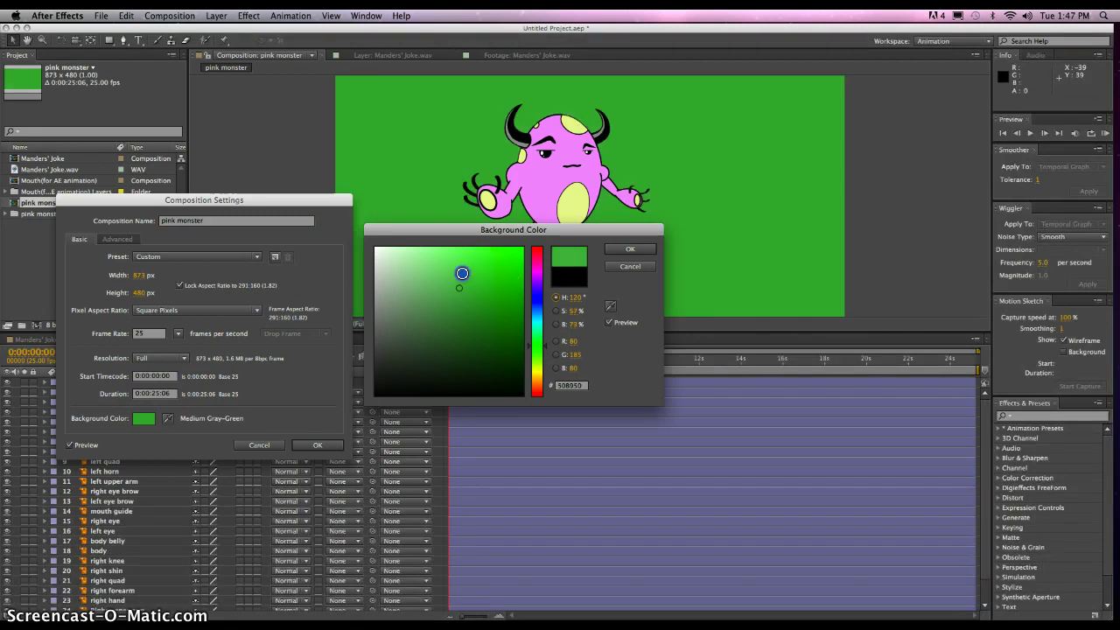
click(461, 274)
click(617, 255)
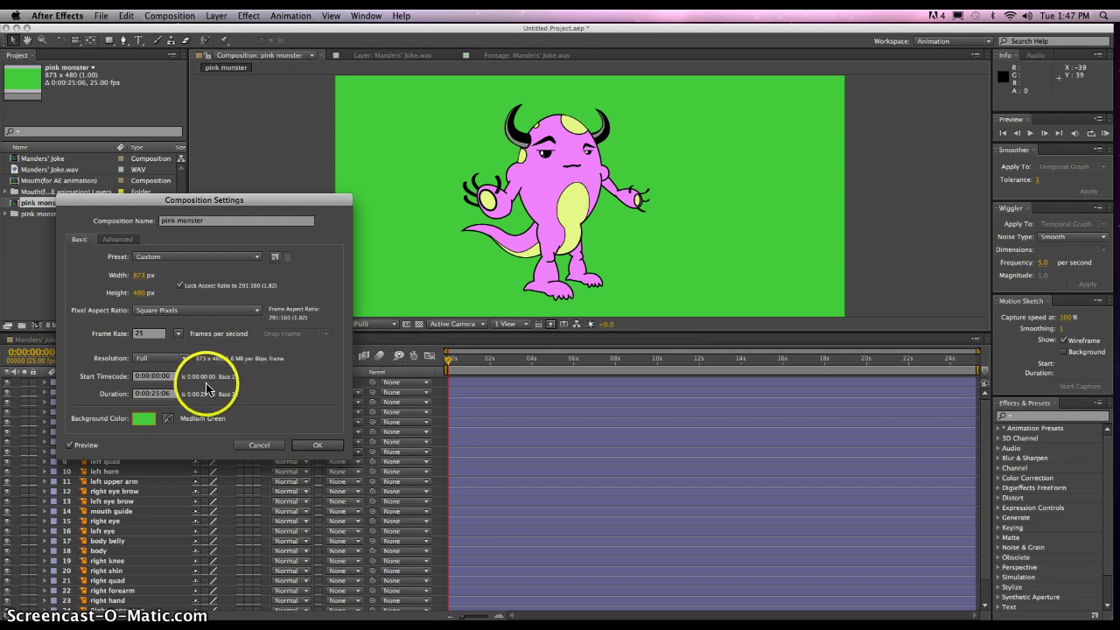
Step: Set the frame rate to 29.97 with Square Pixels aspect ratio and apply
click(178, 335)
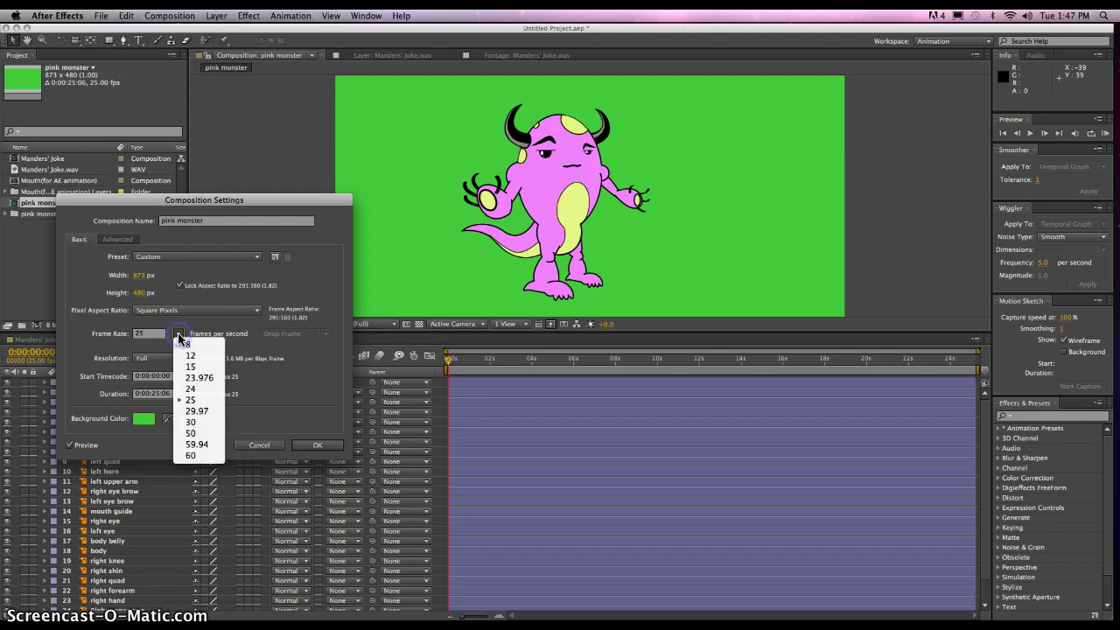
click(197, 410)
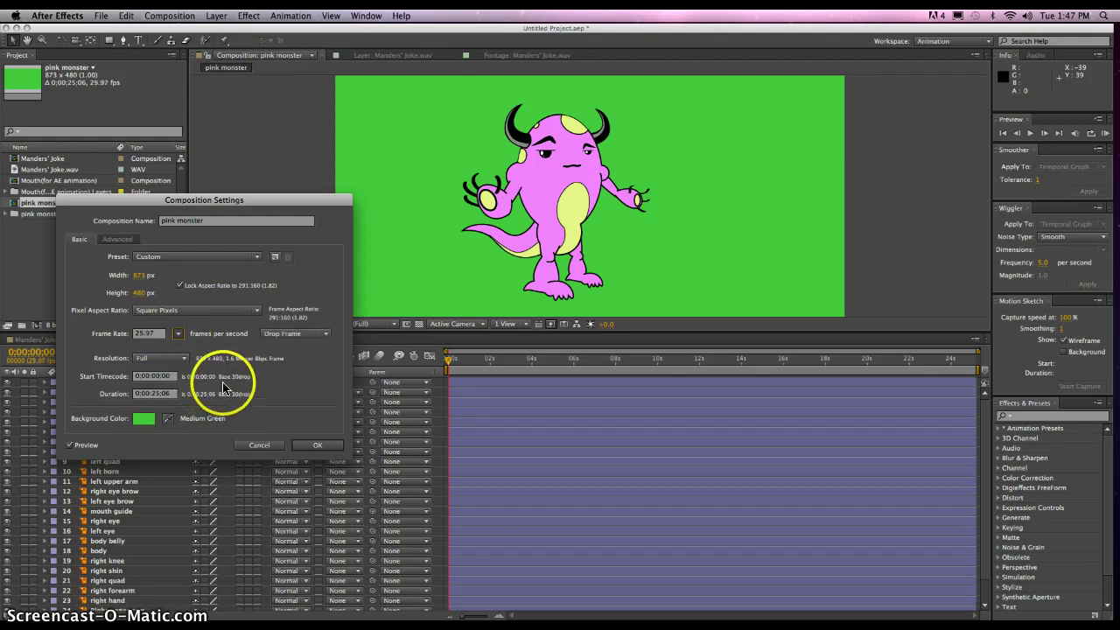
click(254, 313)
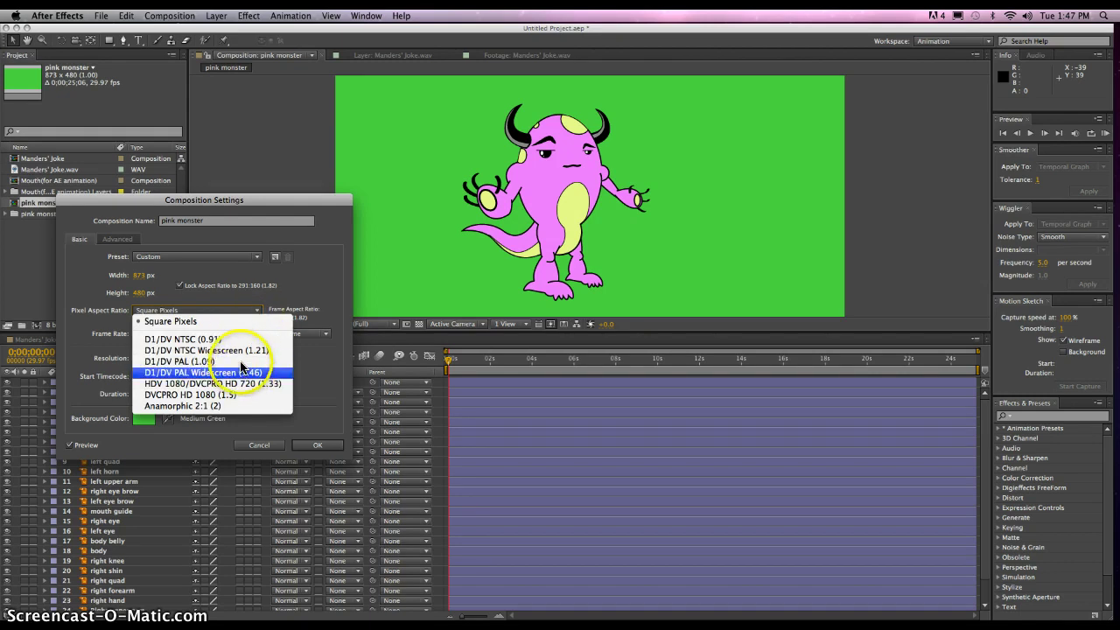
click(278, 301)
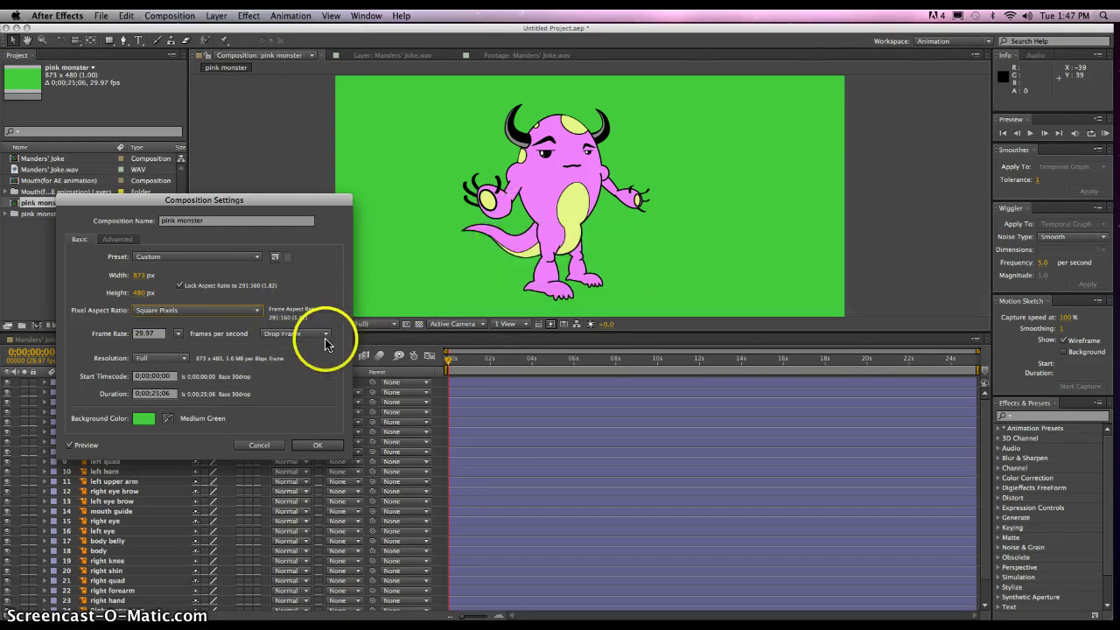
click(315, 446)
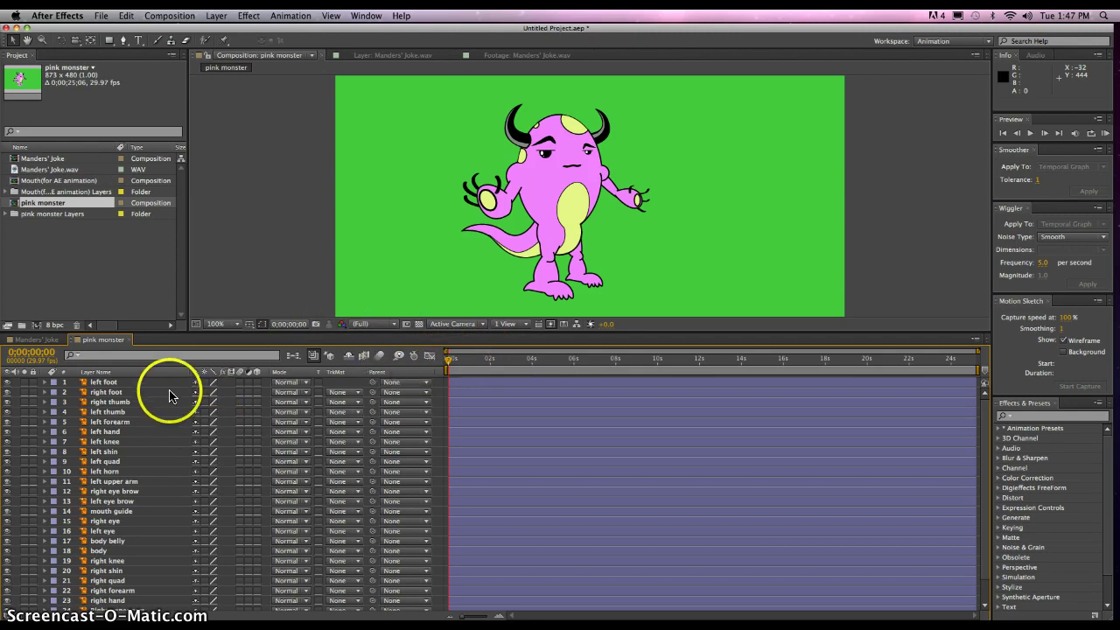
Step: Drag Manders' Joke.wav onto the top of the pink monster layer stack as layer 1
scroll(172, 447, down, 1)
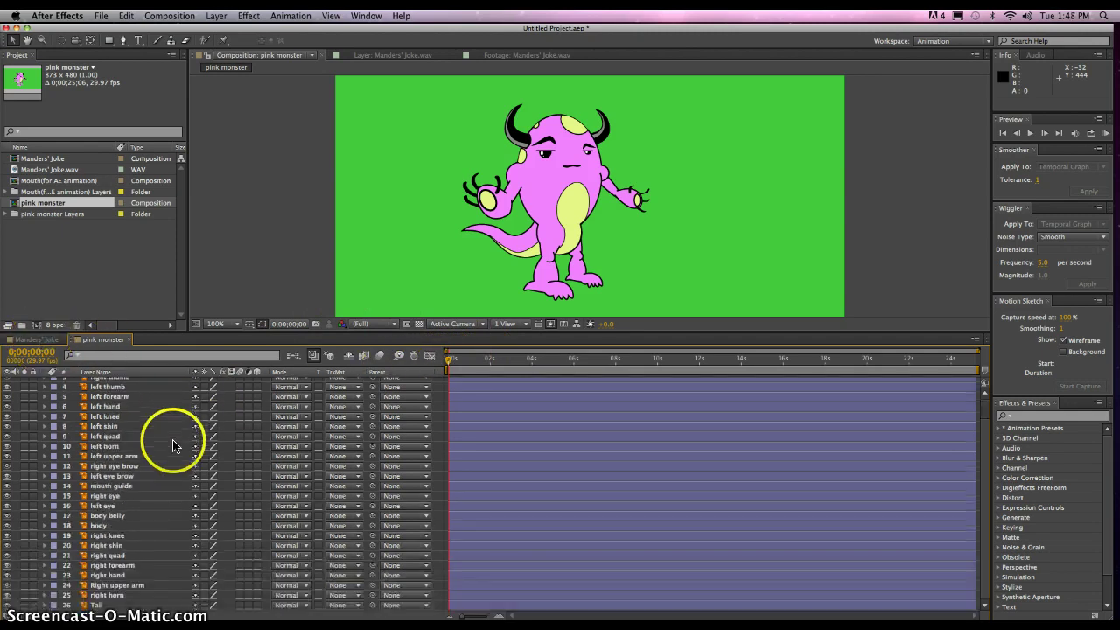
scroll(178, 432, up, 1)
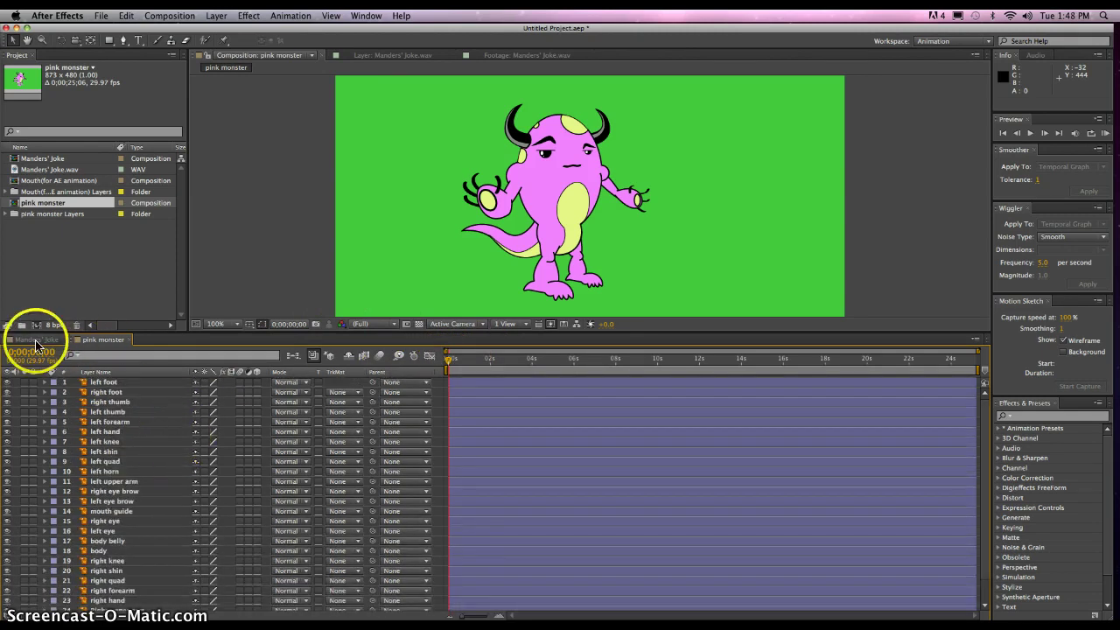
click(35, 344)
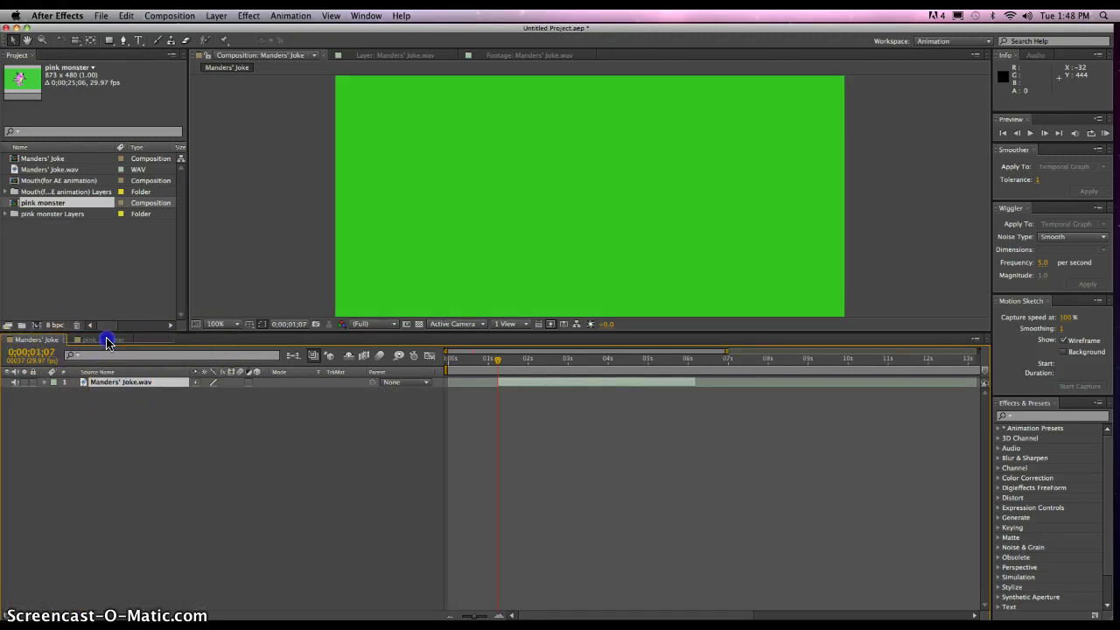
drag(103, 342, 118, 283)
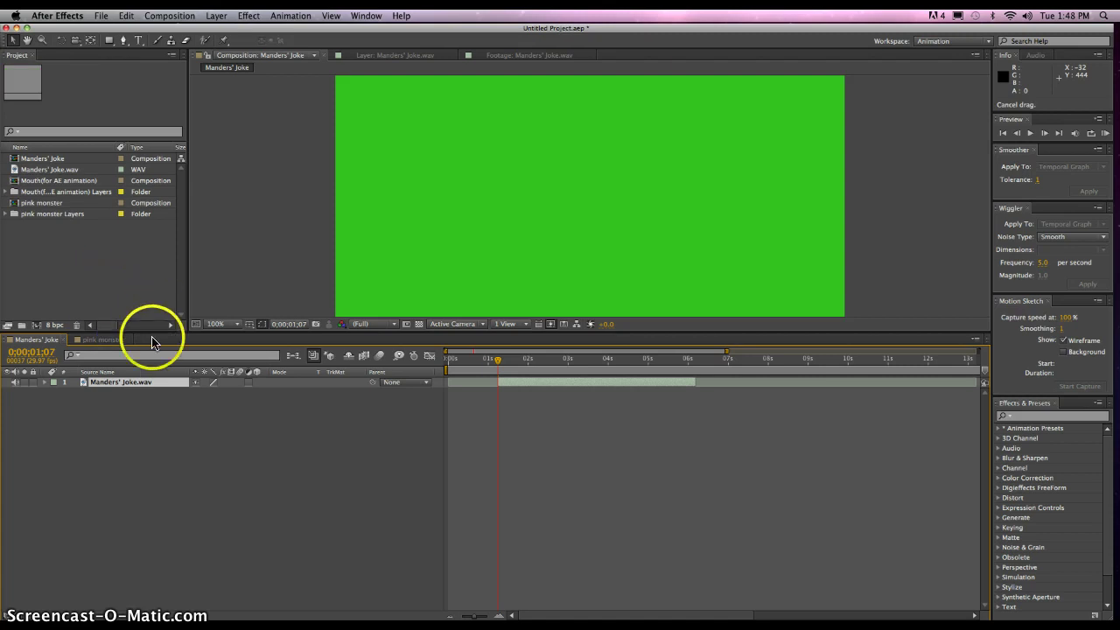
click(96, 341)
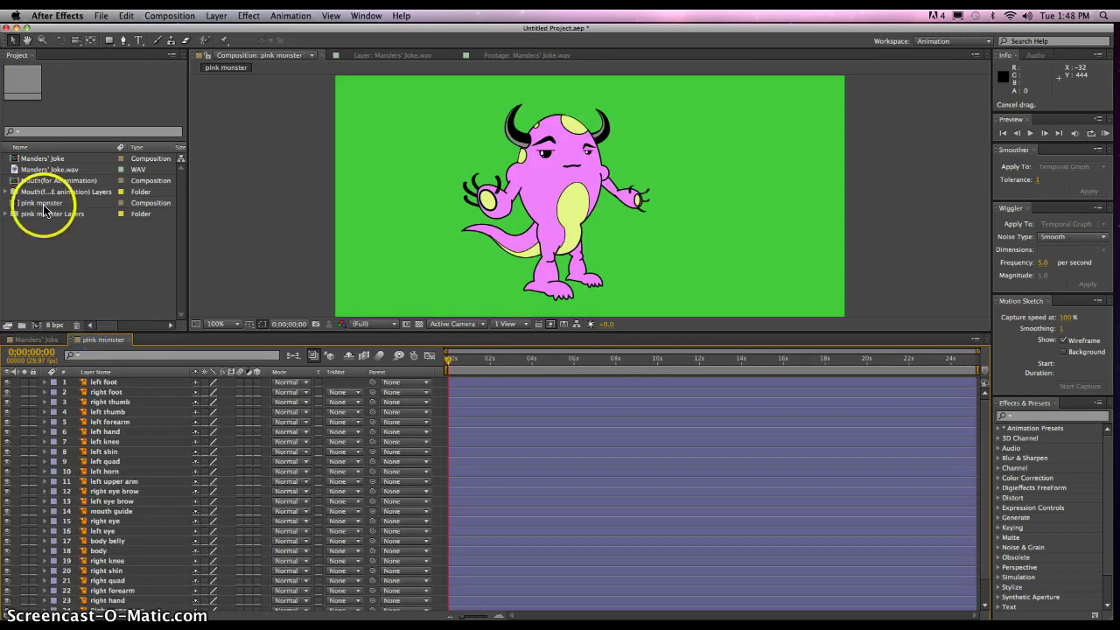
drag(40, 173, 120, 383)
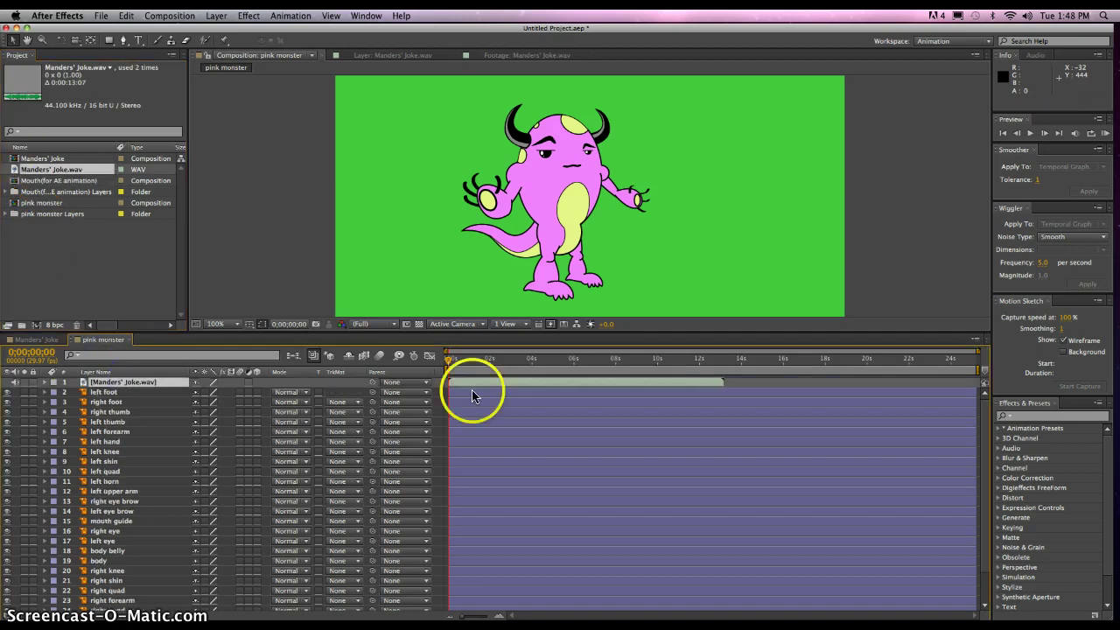
mouse_move(448, 361)
mouse_down()
mouse_move(463, 362)
mouse_move(442, 362)
mouse_up()
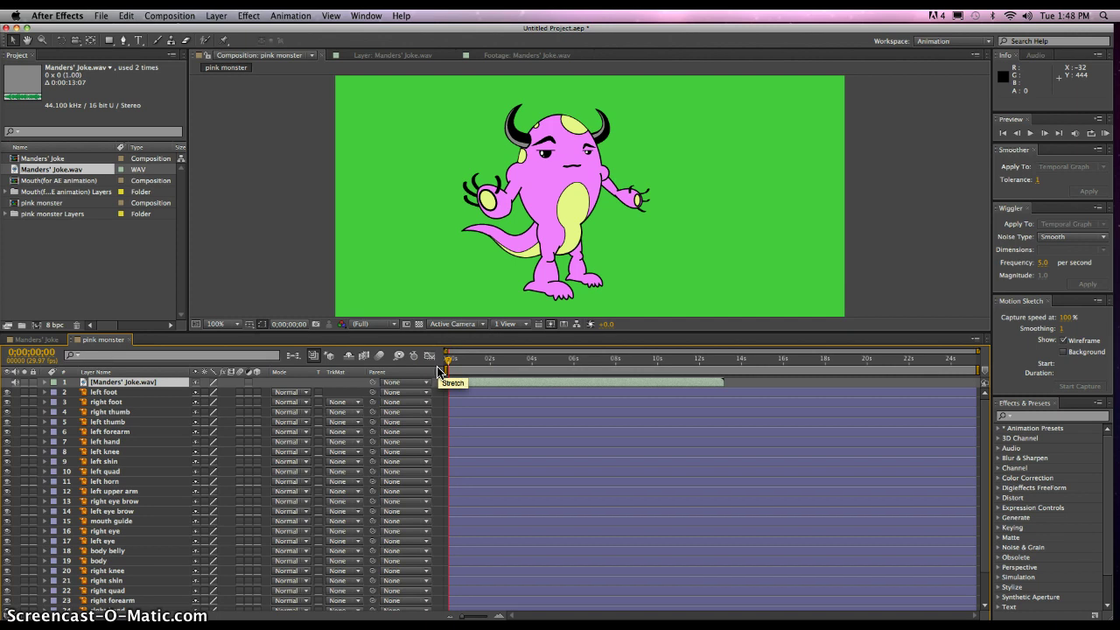
click(449, 361)
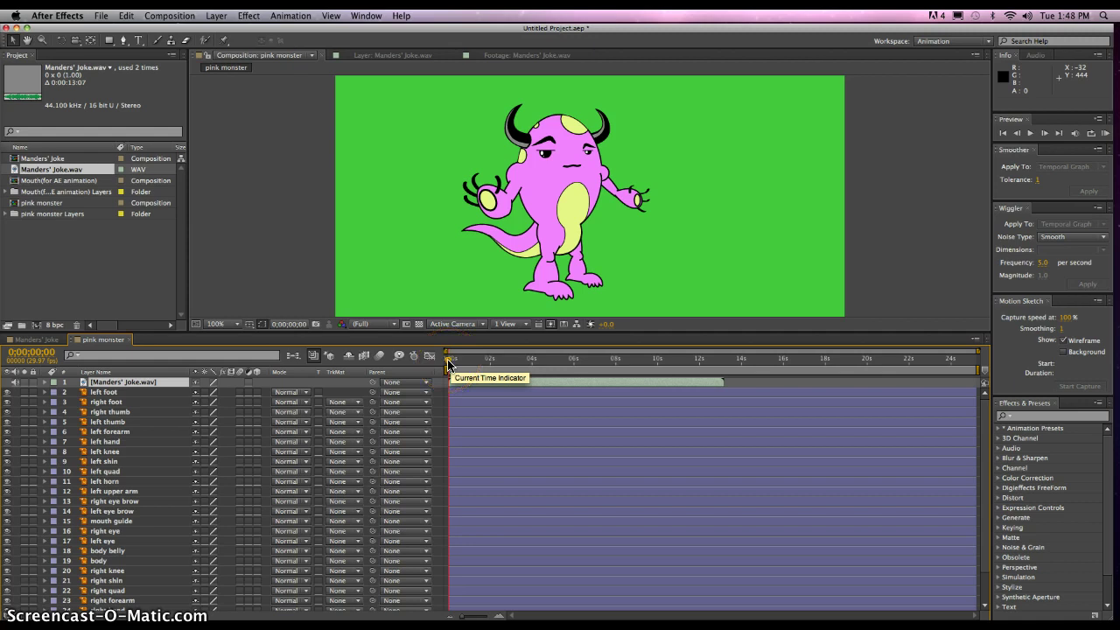
mouse_move(461, 363)
mouse_down()
mouse_move(705, 352)
mouse_move(664, 364)
mouse_move(440, 368)
mouse_up()
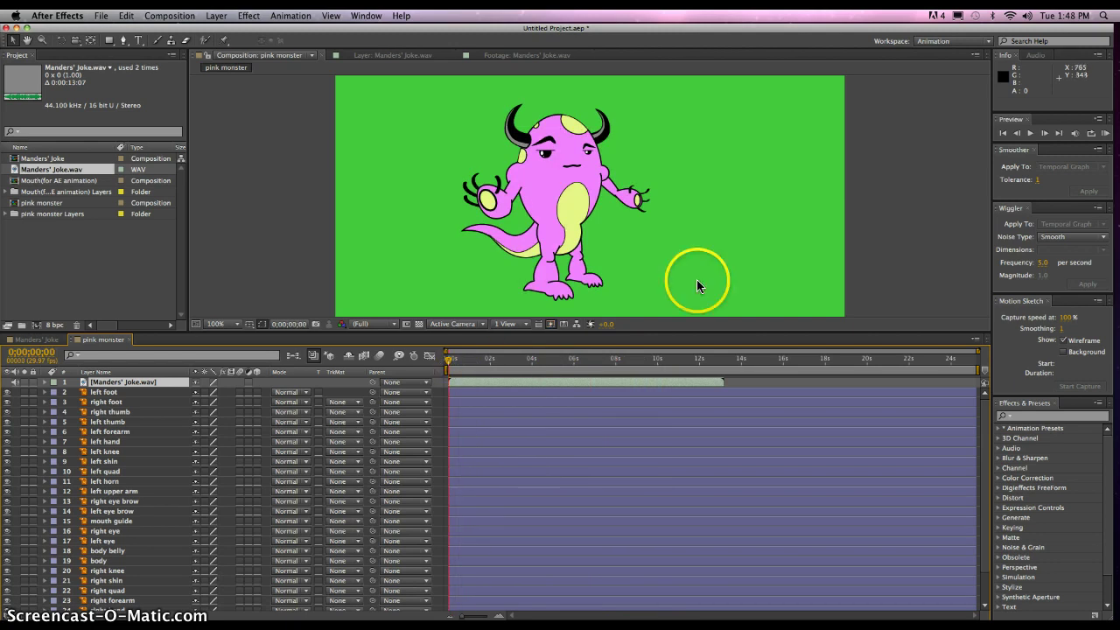
Step: RAM-preview the composition with audio, then move to 0;00;06;09 and select the audio layer
click(1104, 133)
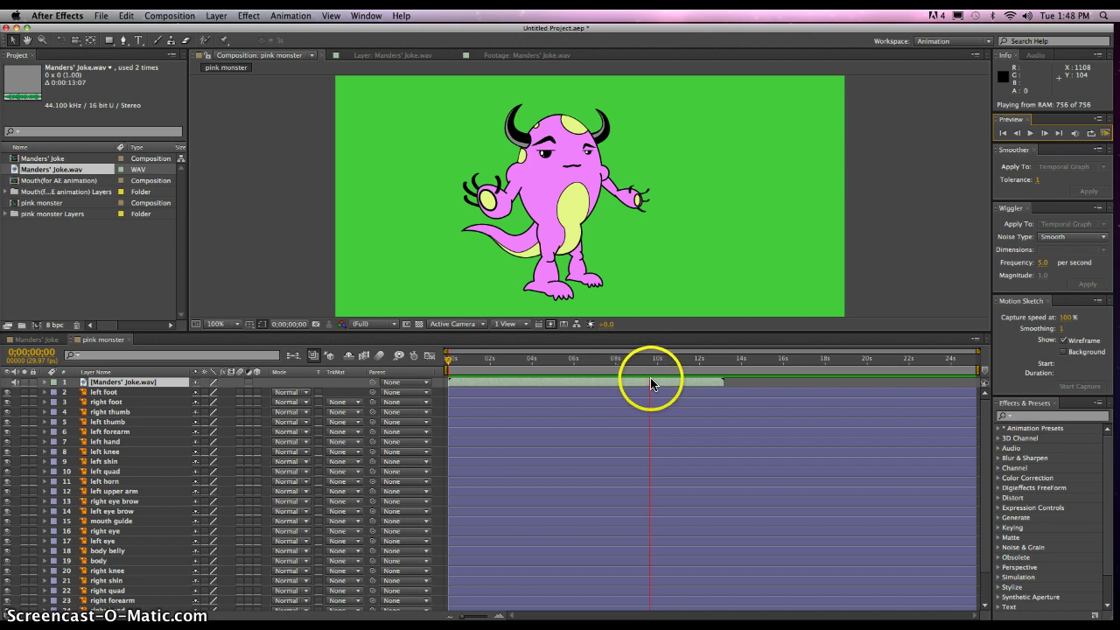
click(1105, 136)
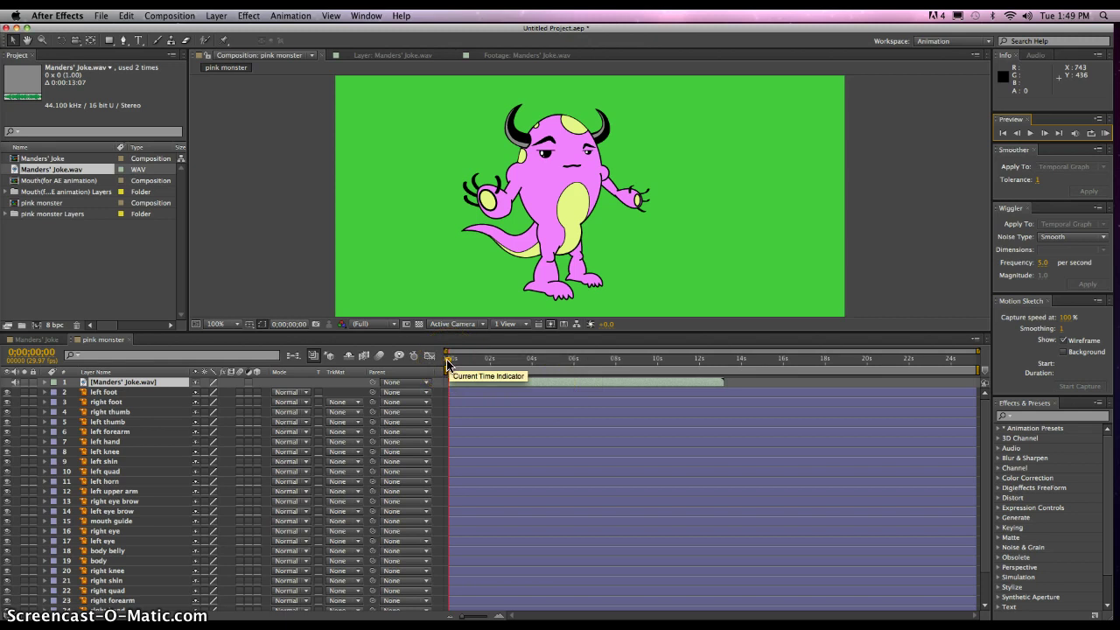
drag(447, 365, 575, 365)
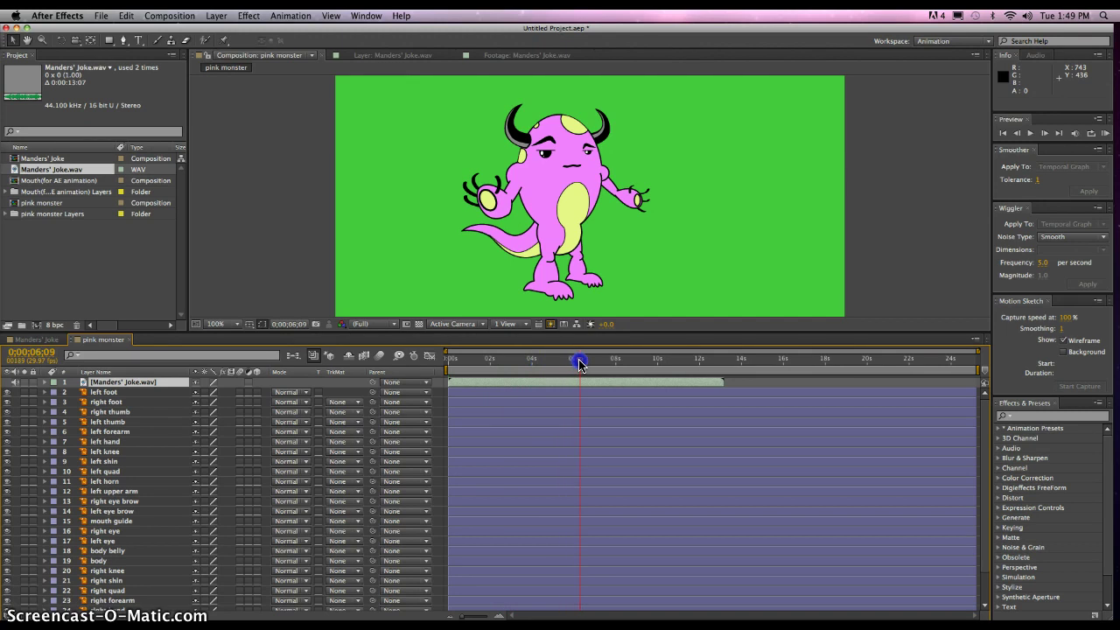
click(583, 386)
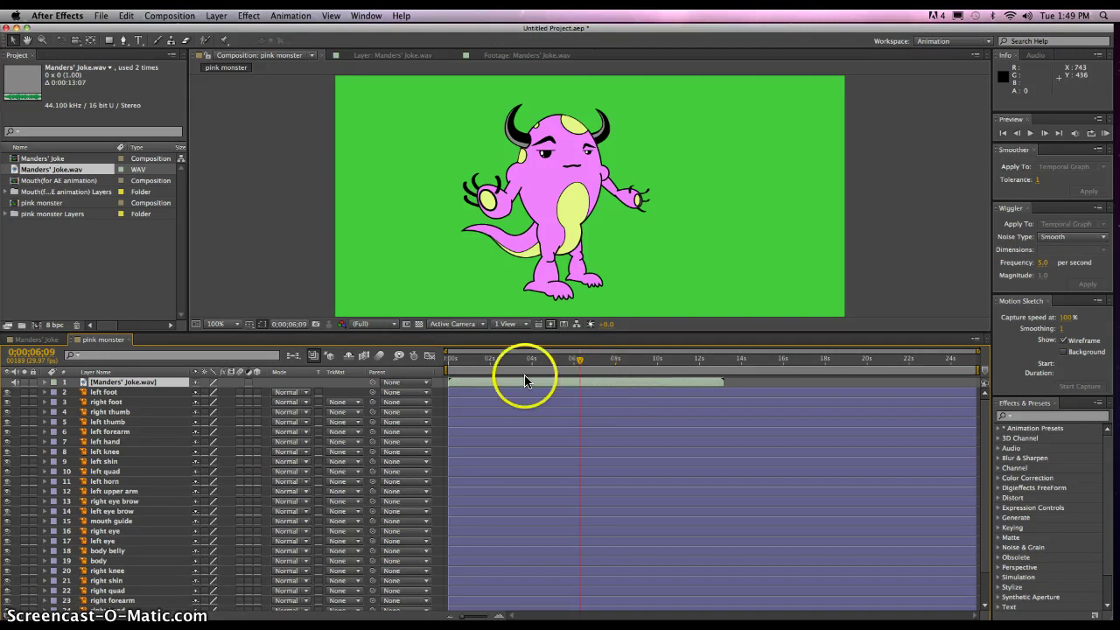
click(576, 386)
click(578, 386)
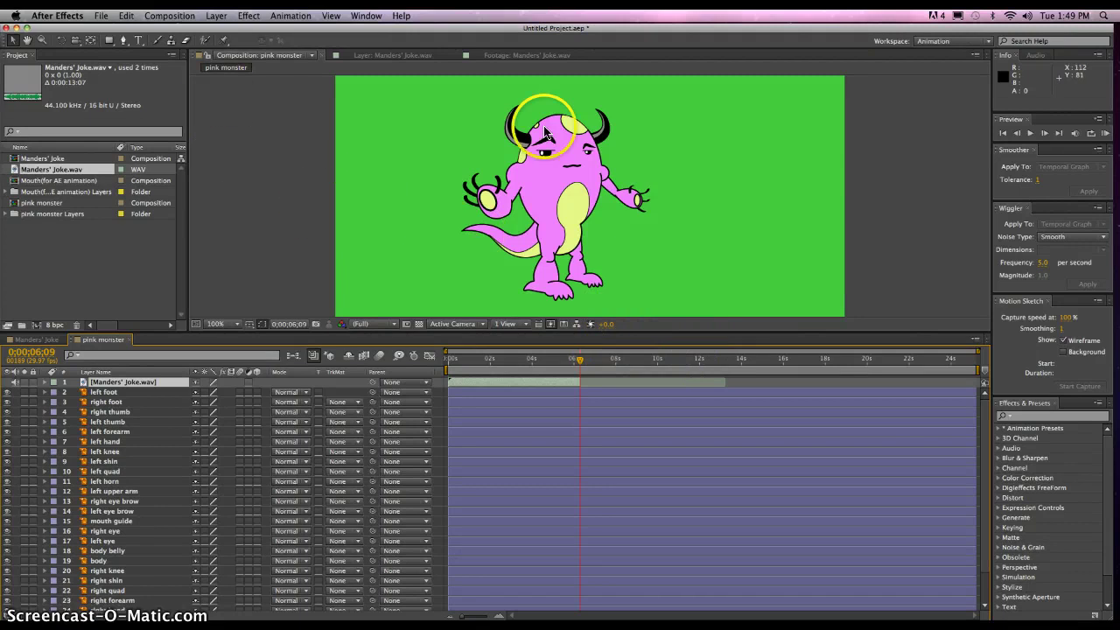
Step: Launch Stickies via Spotlight and add the line 'command + ] = trim to play head'
click(1105, 16)
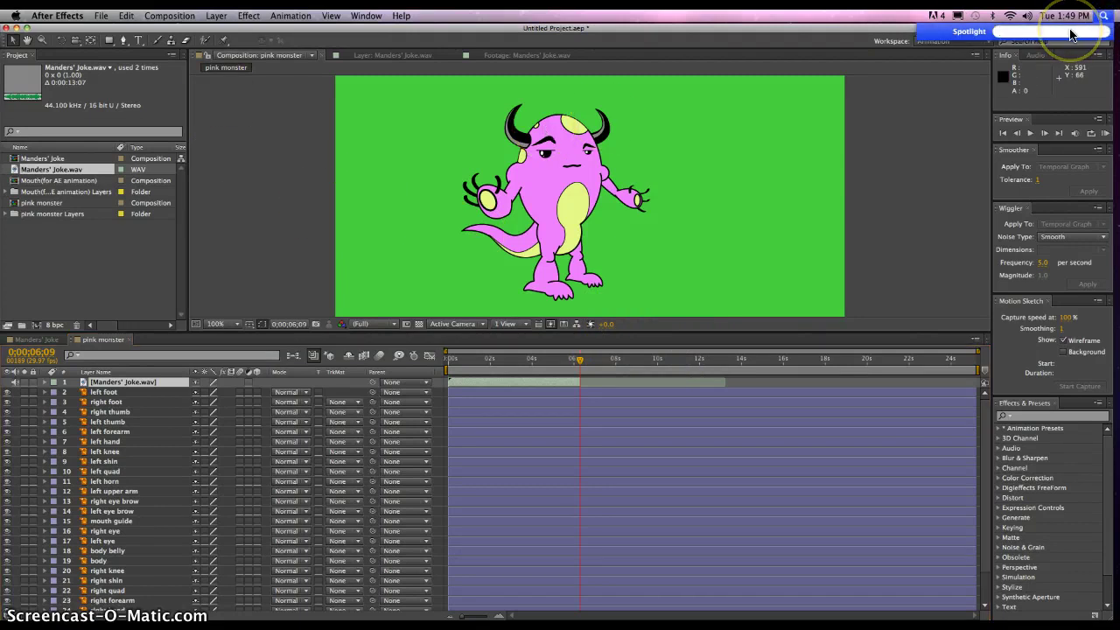
text(sti)
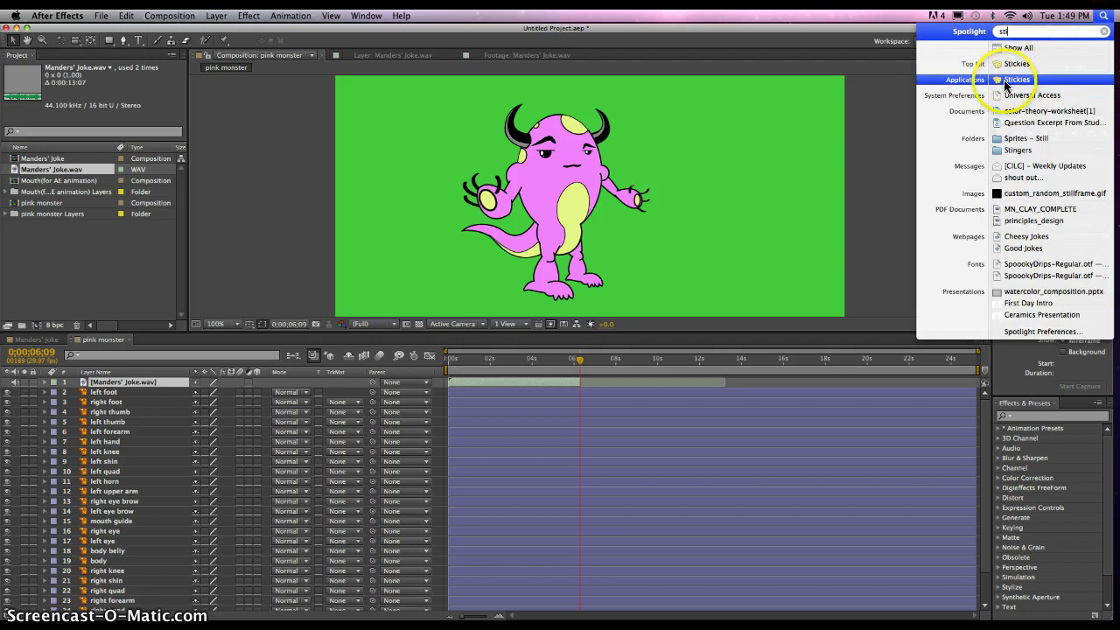
click(1007, 80)
click(753, 163)
click(906, 260)
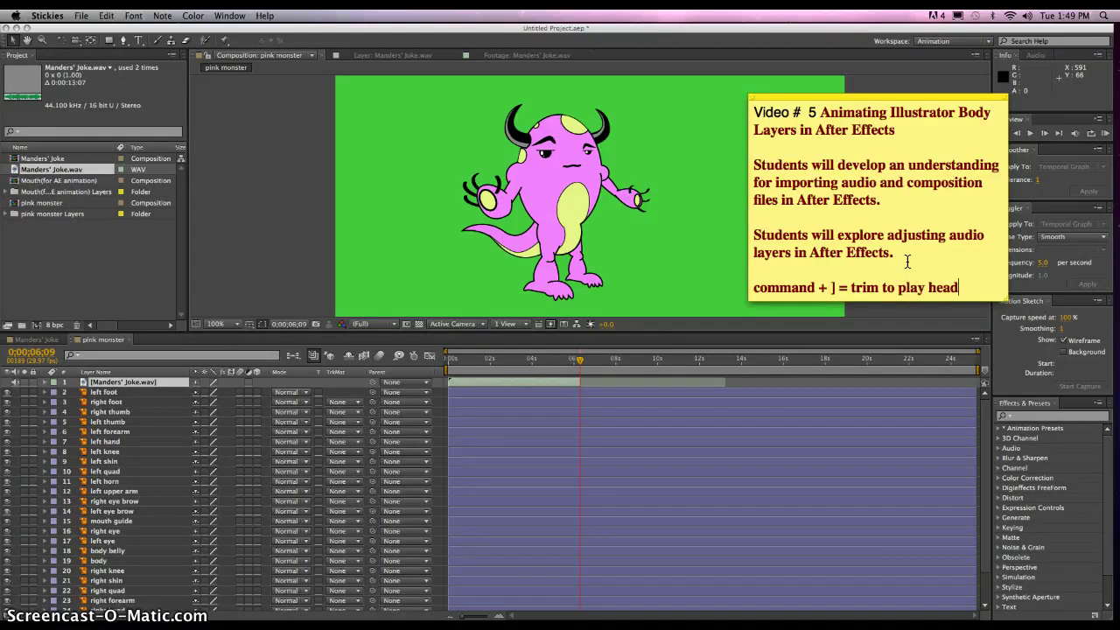
click(964, 263)
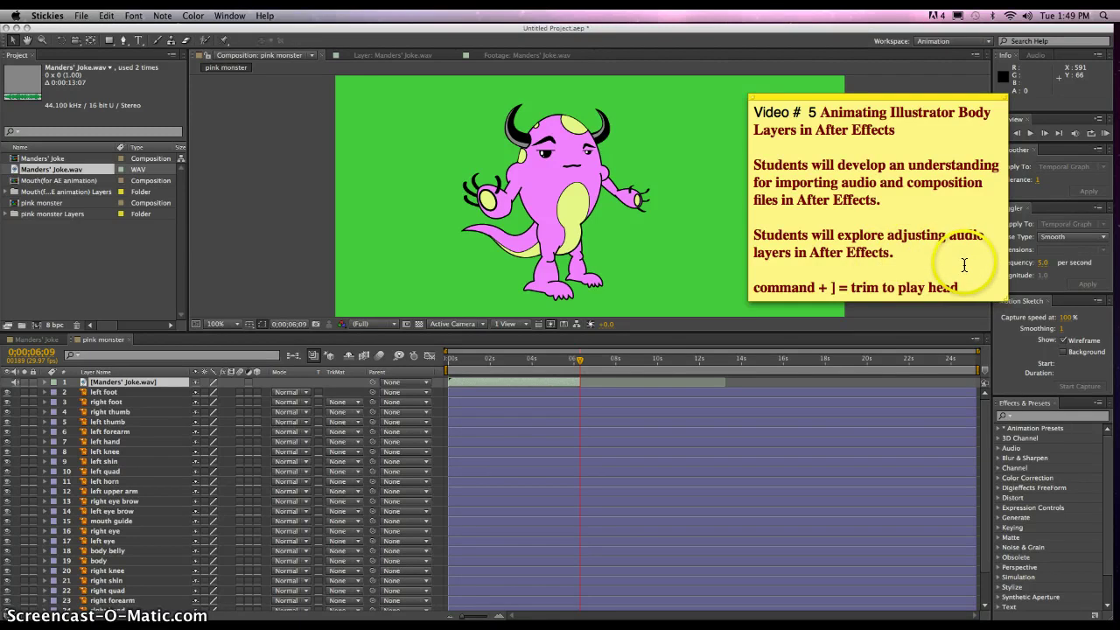
Step: Set the pink monster current time to 0;00;00;23 and select the left foot layer
click(592, 360)
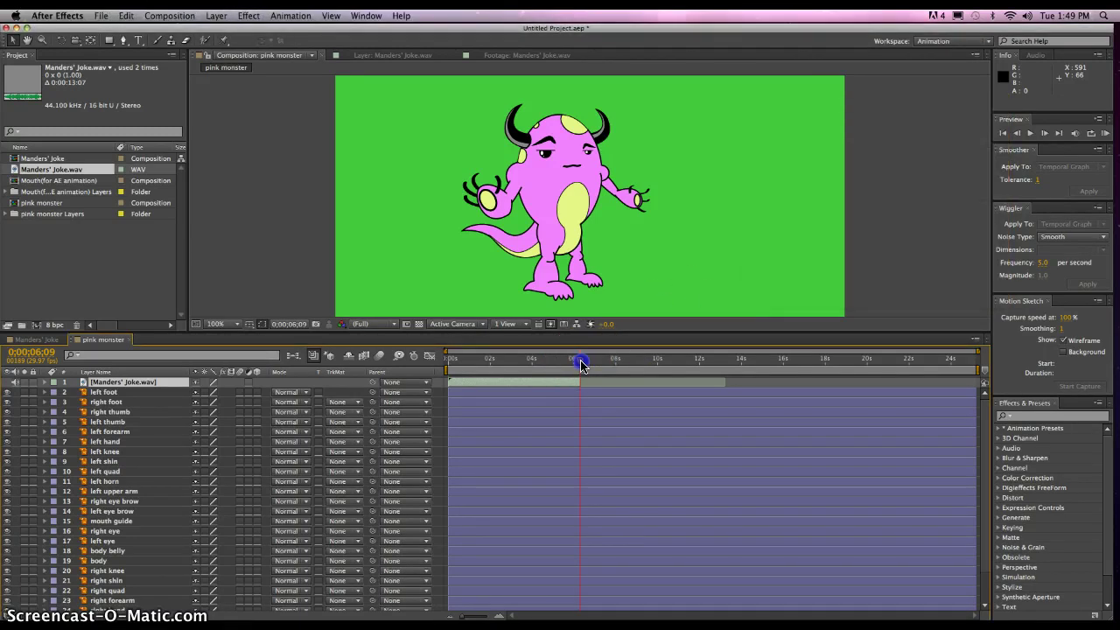
drag(581, 362, 464, 362)
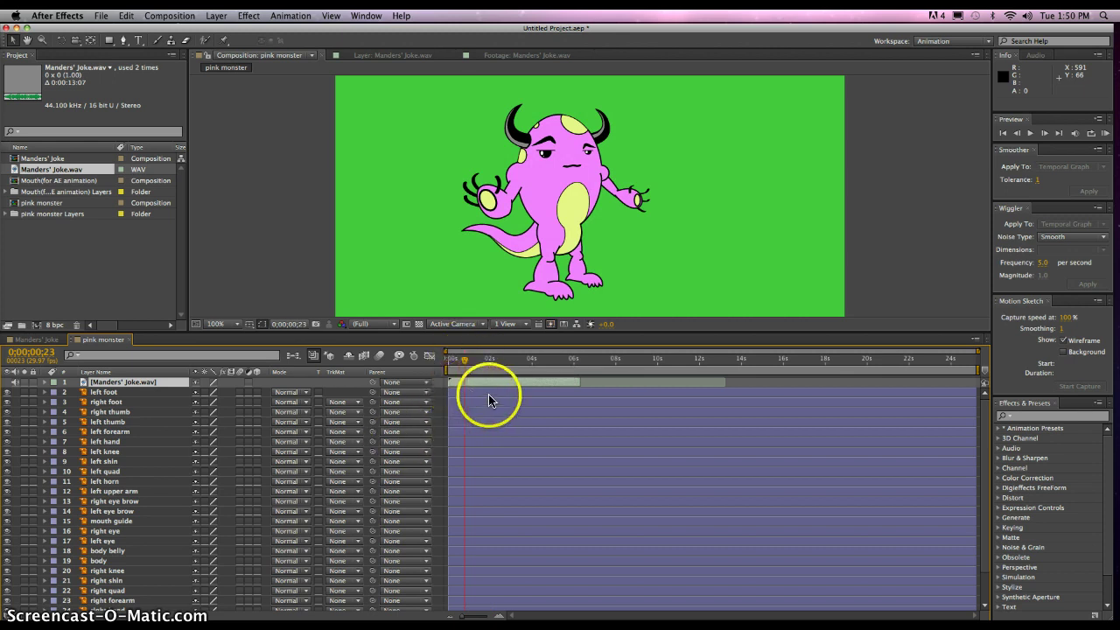
click(488, 392)
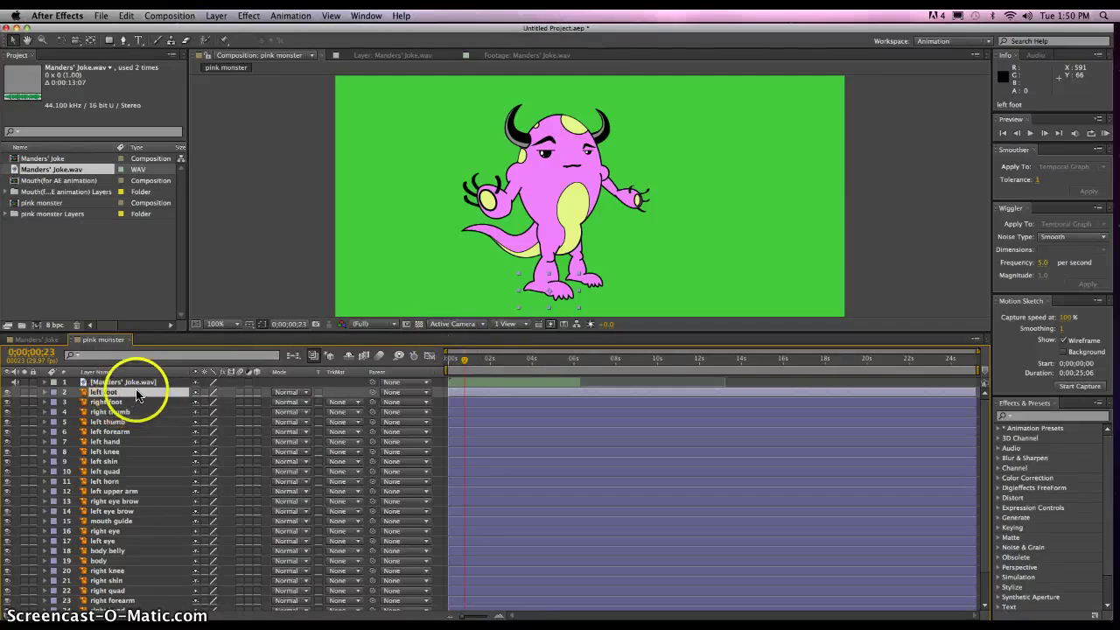
Step: Move the left foot's anchor point to the ankle with Pan Behind (Y) and reveal its Rotation
click(547, 291)
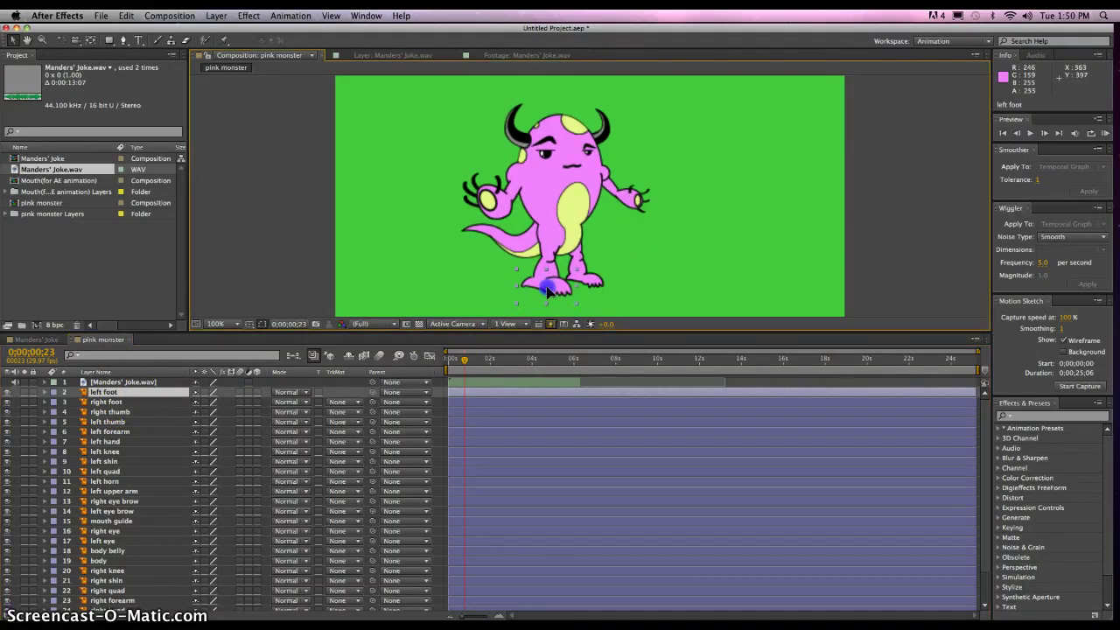
drag(557, 288, 531, 285)
key(ctrl+z)
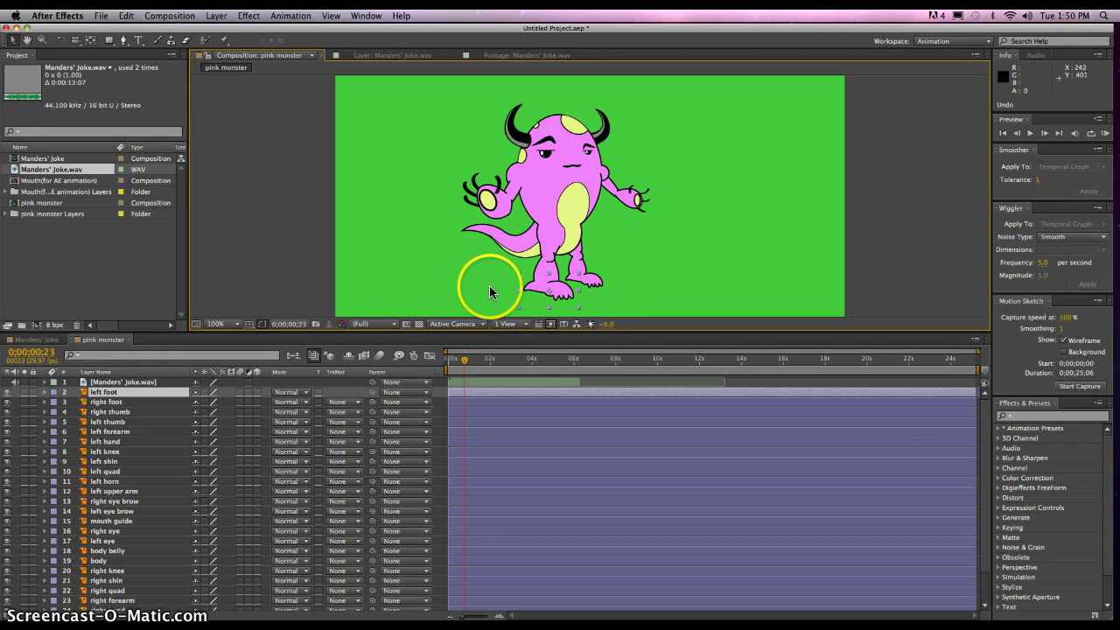
key(y)
drag(549, 294, 543, 287)
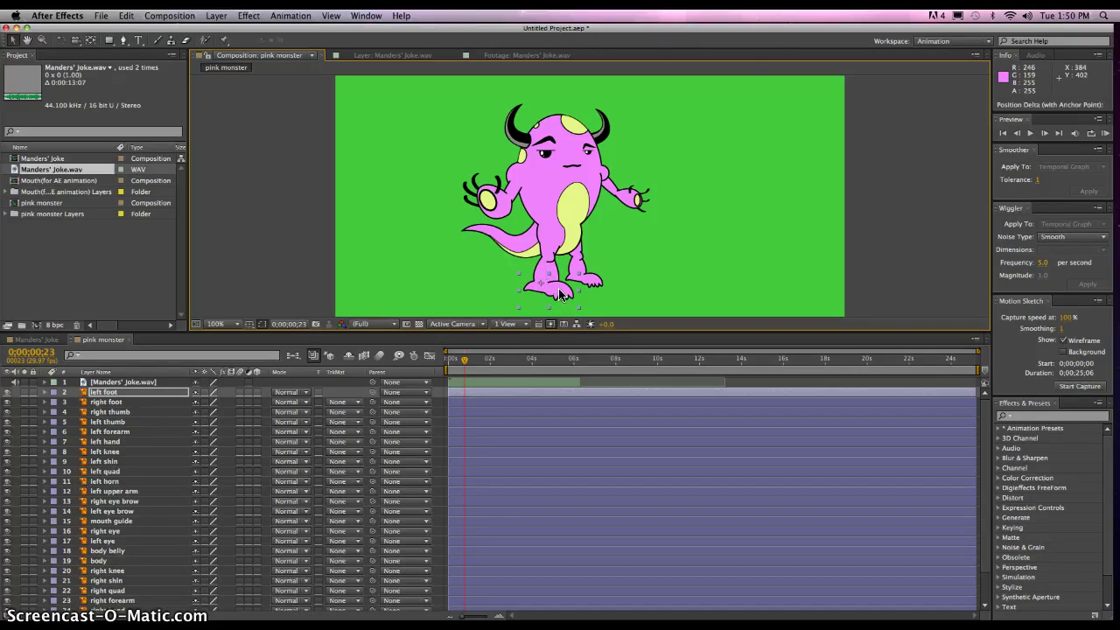
click(111, 391)
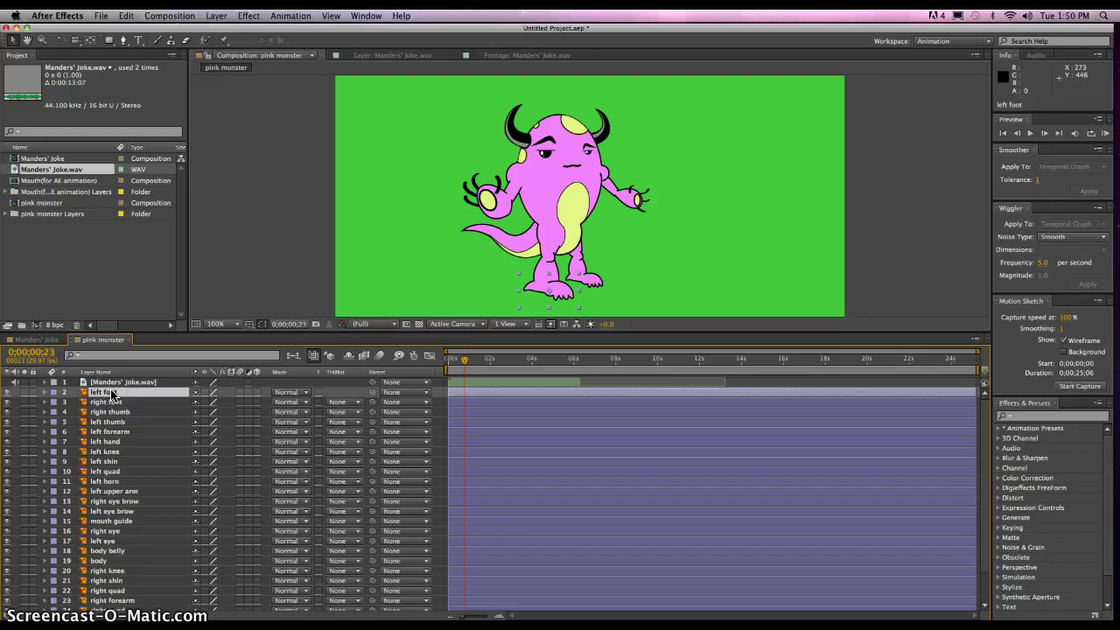
key(r)
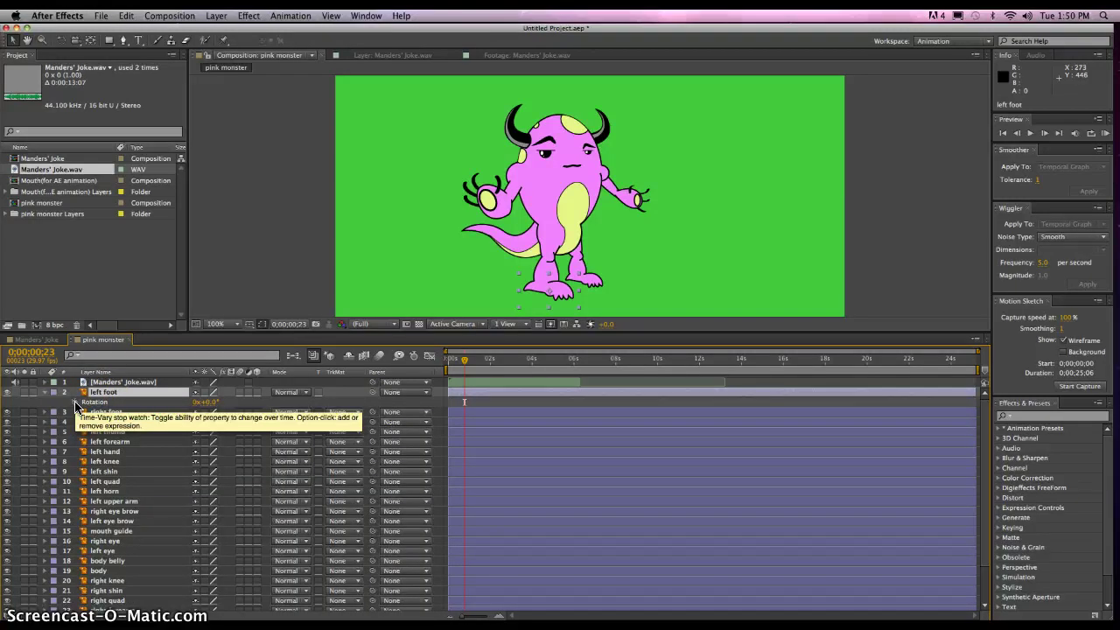
Step: Test-rotate the left foot to 3°, readjust its pivot, and enable the Rotation stopwatch
drag(198, 398, 208, 403)
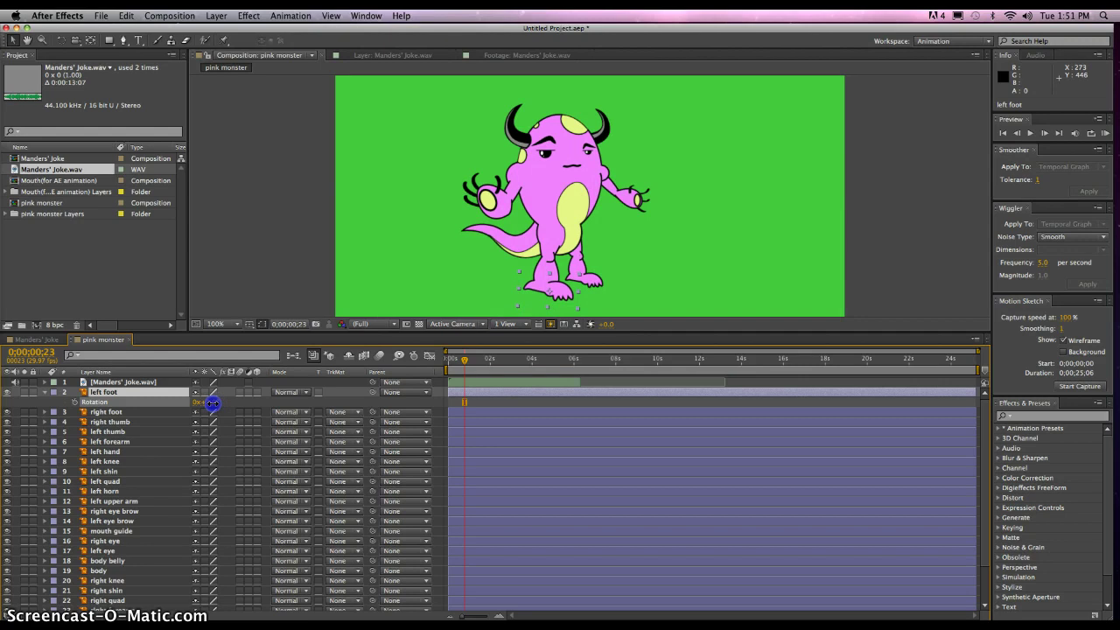
drag(212, 402, 212, 403)
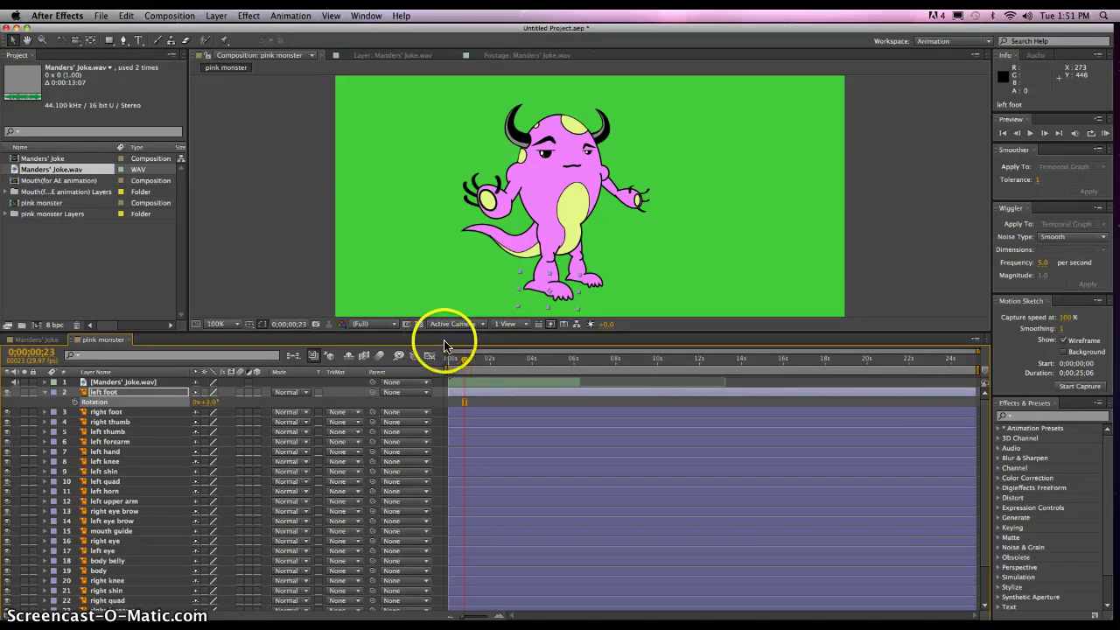
drag(563, 294, 540, 286)
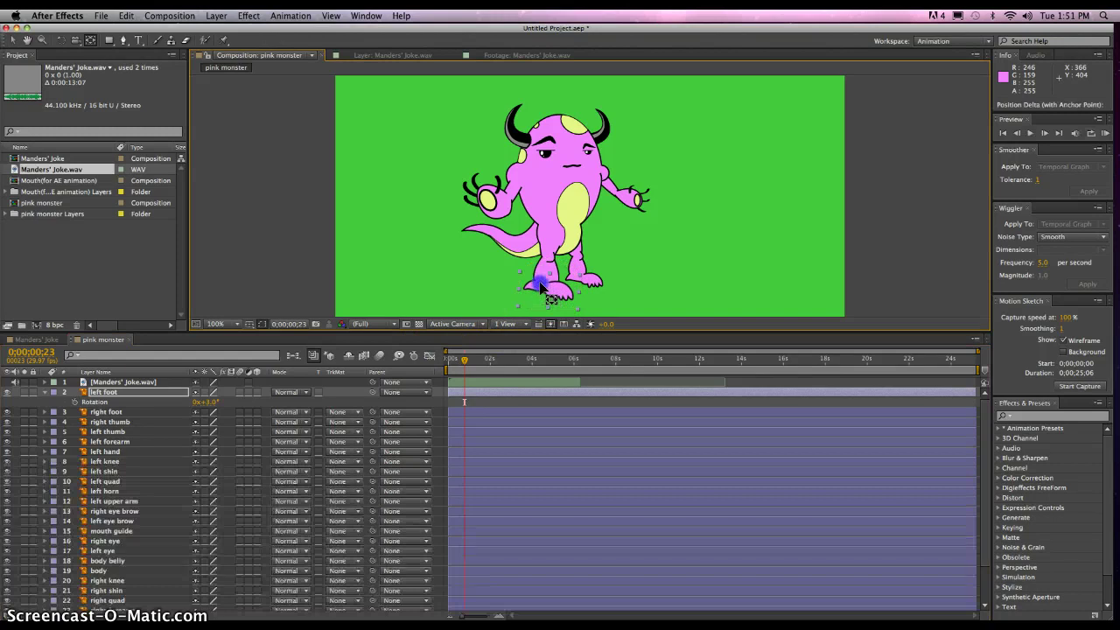
click(202, 402)
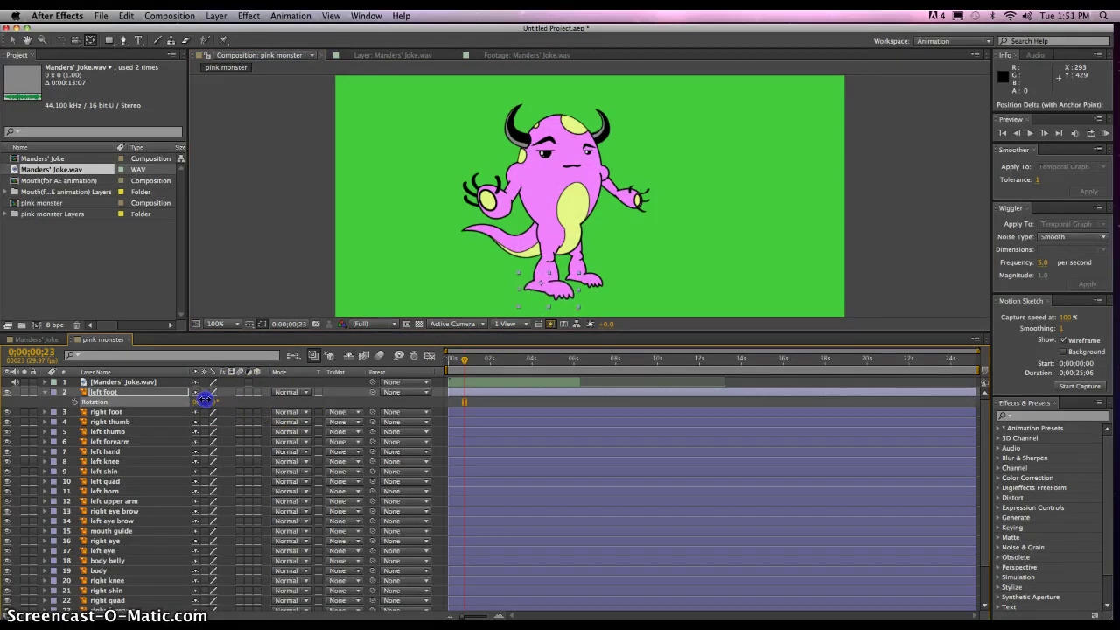
Step: Add back-and-forth rotation keyframes, including 13°, over the first two seconds and scrub to preview
click(464, 365)
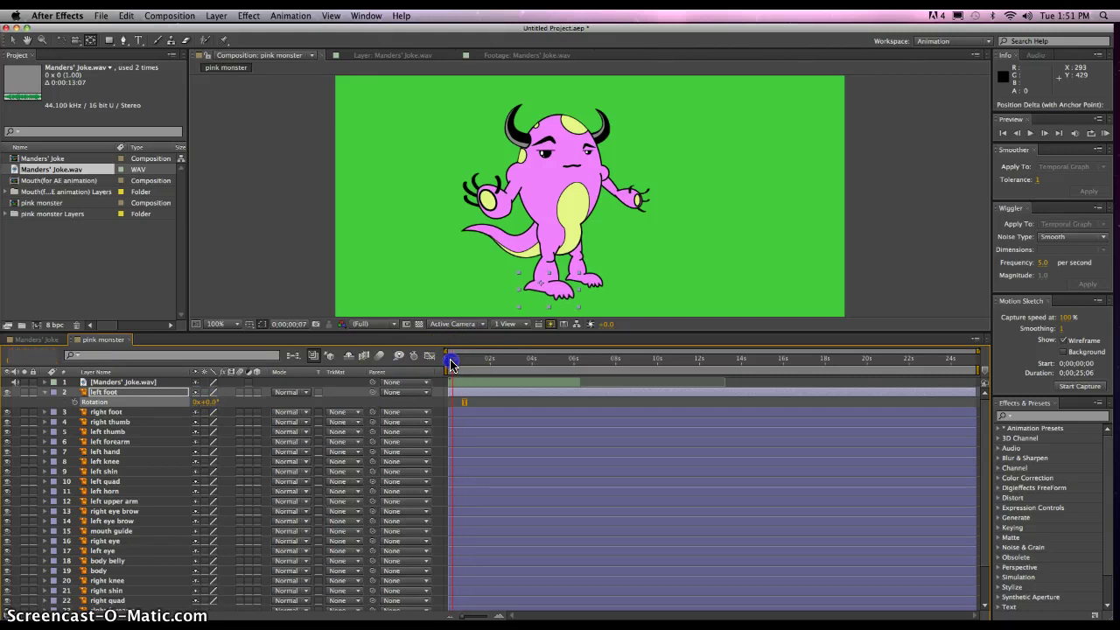
drag(452, 365, 439, 368)
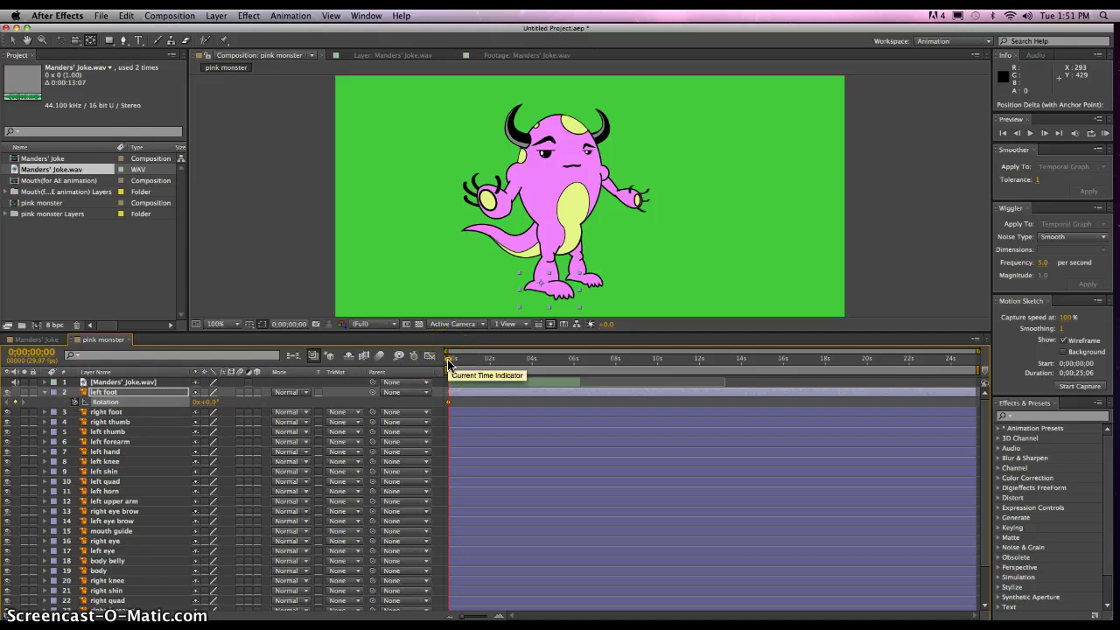
drag(448, 363, 461, 364)
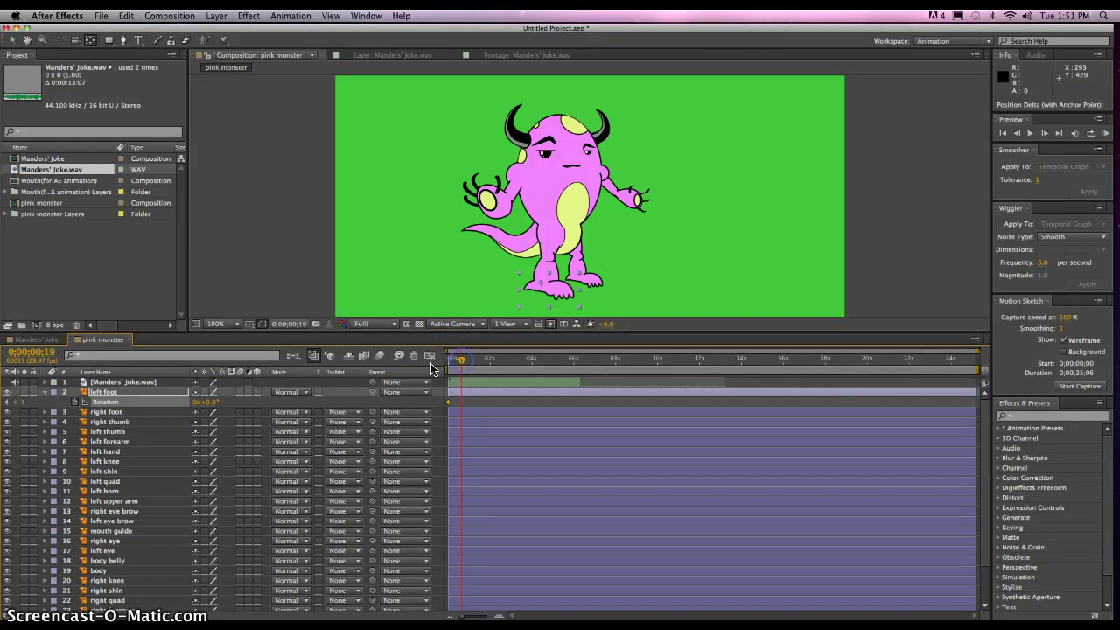
click(211, 403)
drag(202, 402, 217, 401)
click(465, 361)
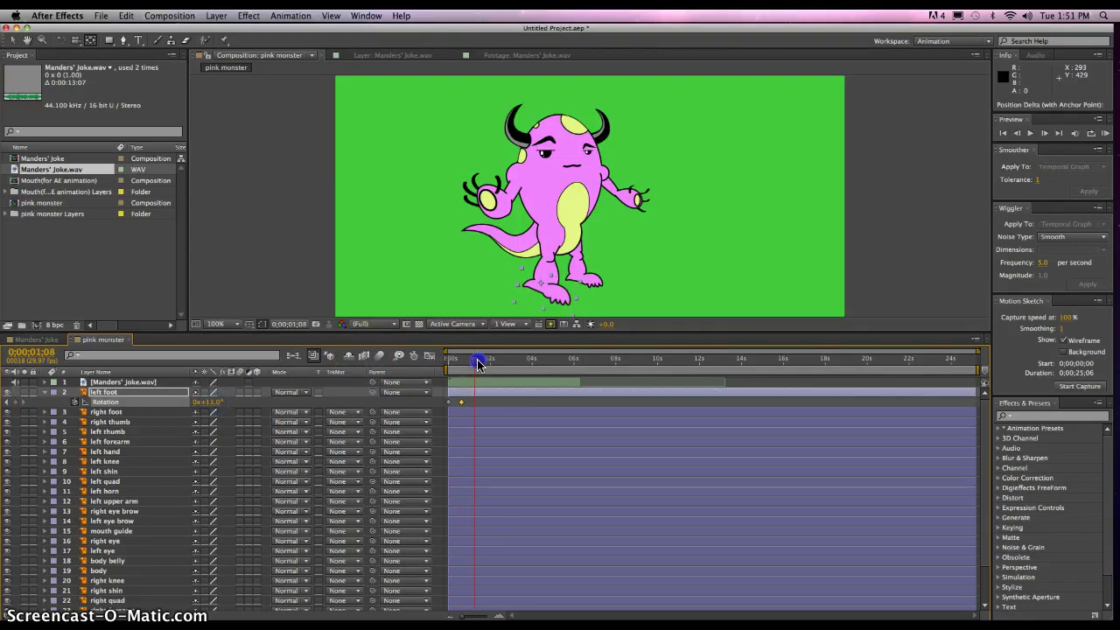
click(477, 361)
drag(207, 401, 197, 401)
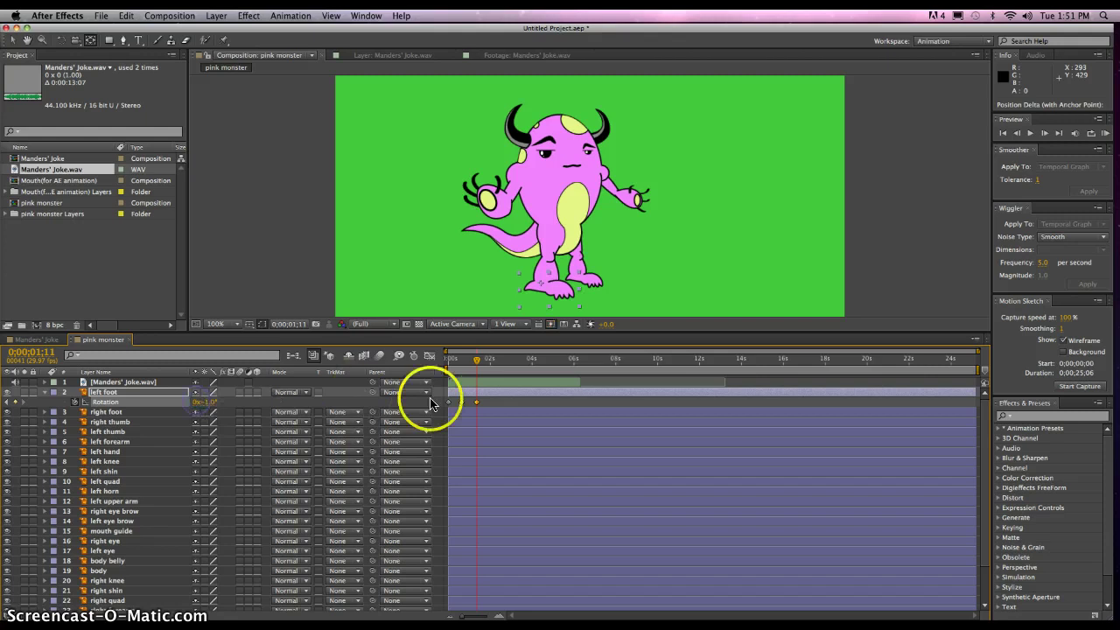
drag(477, 361, 491, 366)
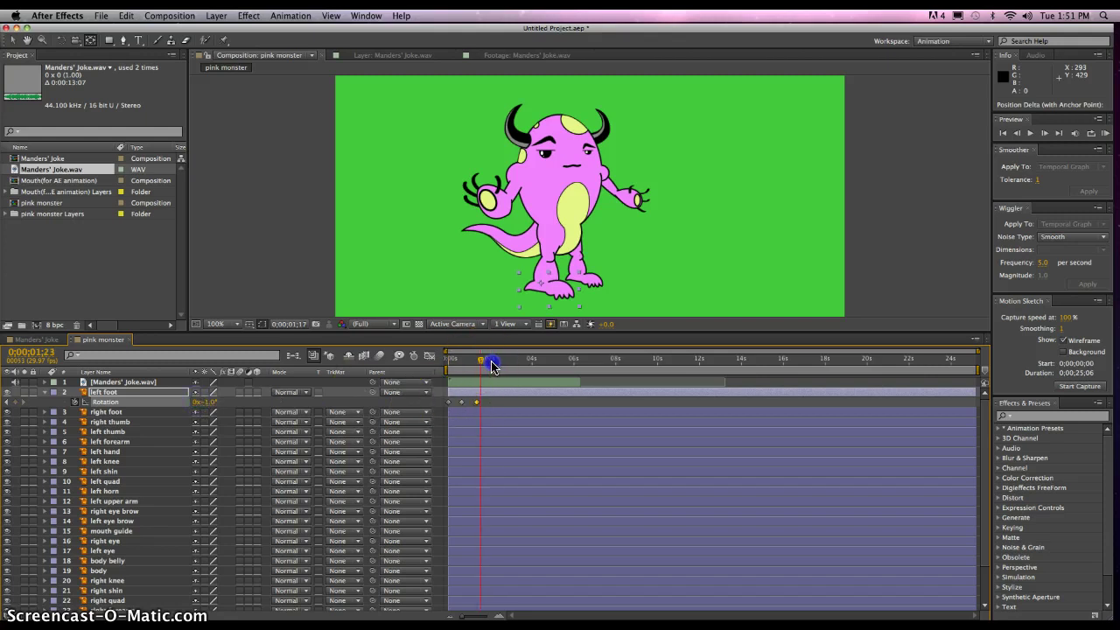
click(203, 401)
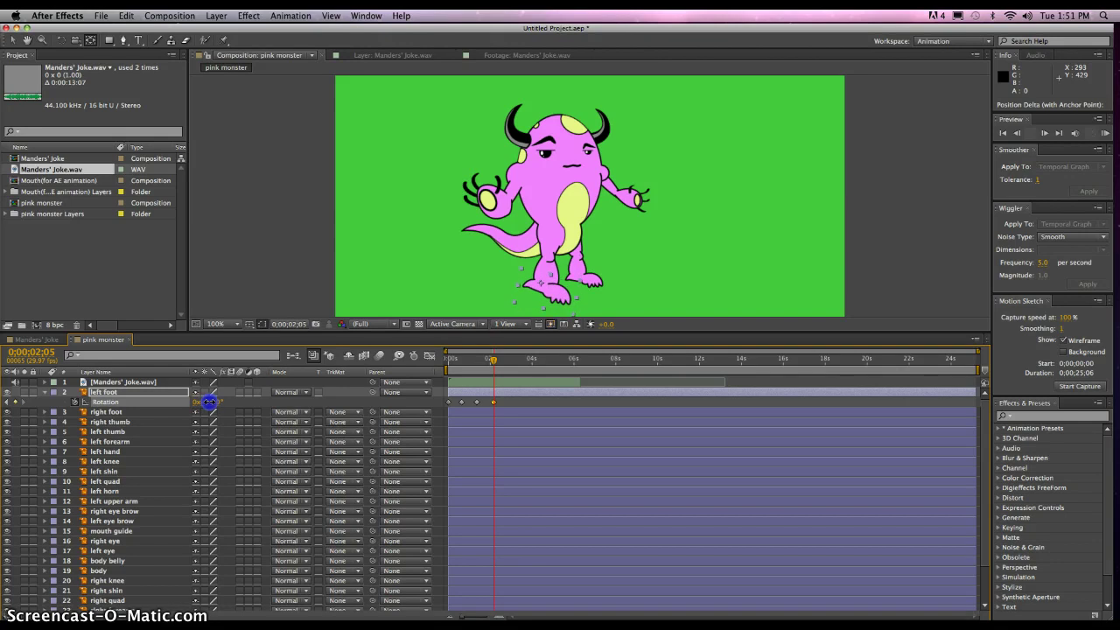
drag(493, 360, 449, 364)
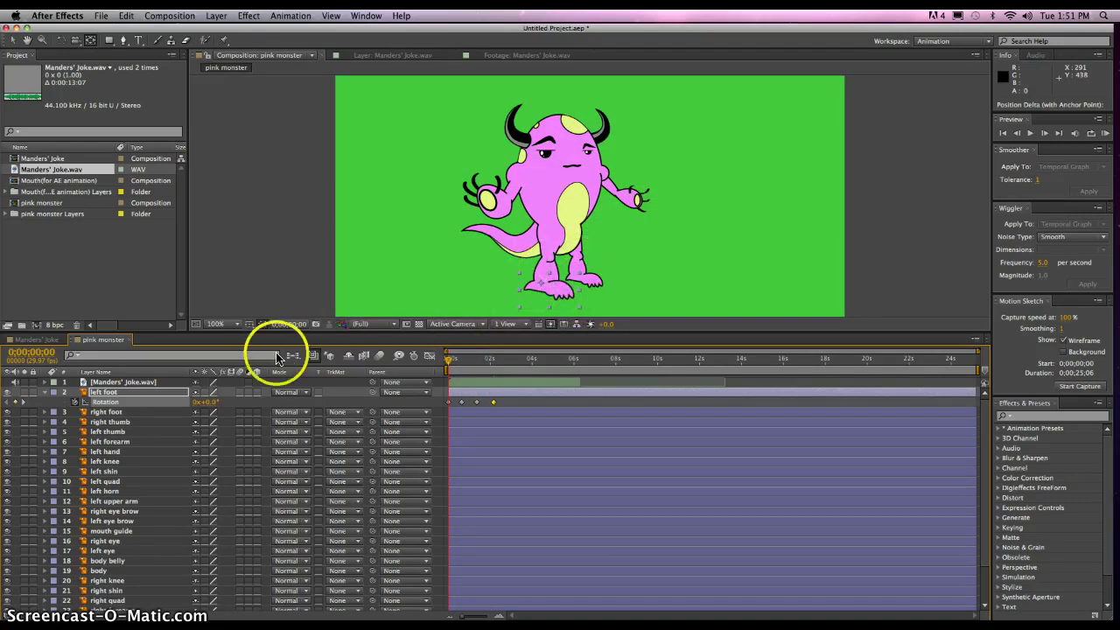
Step: Move the right foot's pivot to the ankle, then zoom in and move the right thumb's pivot to its base
click(109, 412)
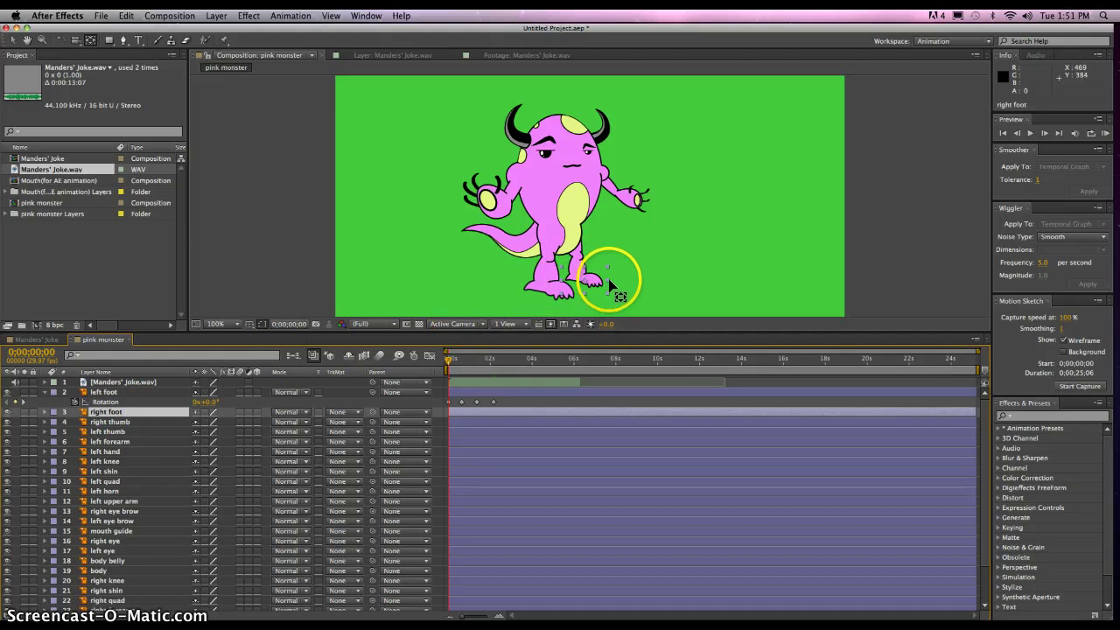
drag(610, 284, 576, 276)
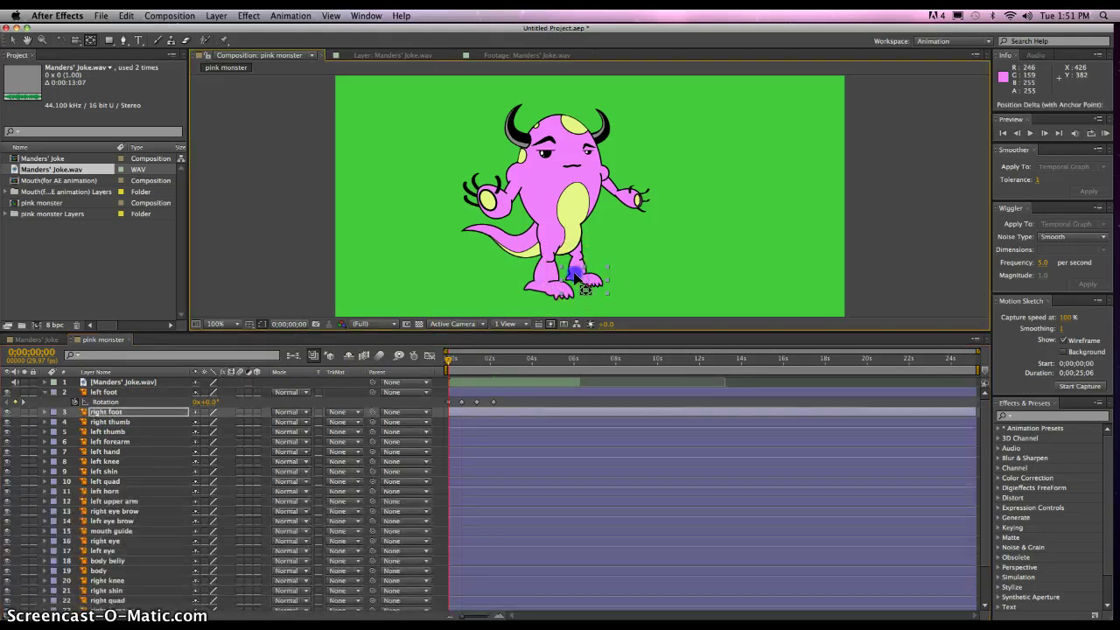
click(110, 421)
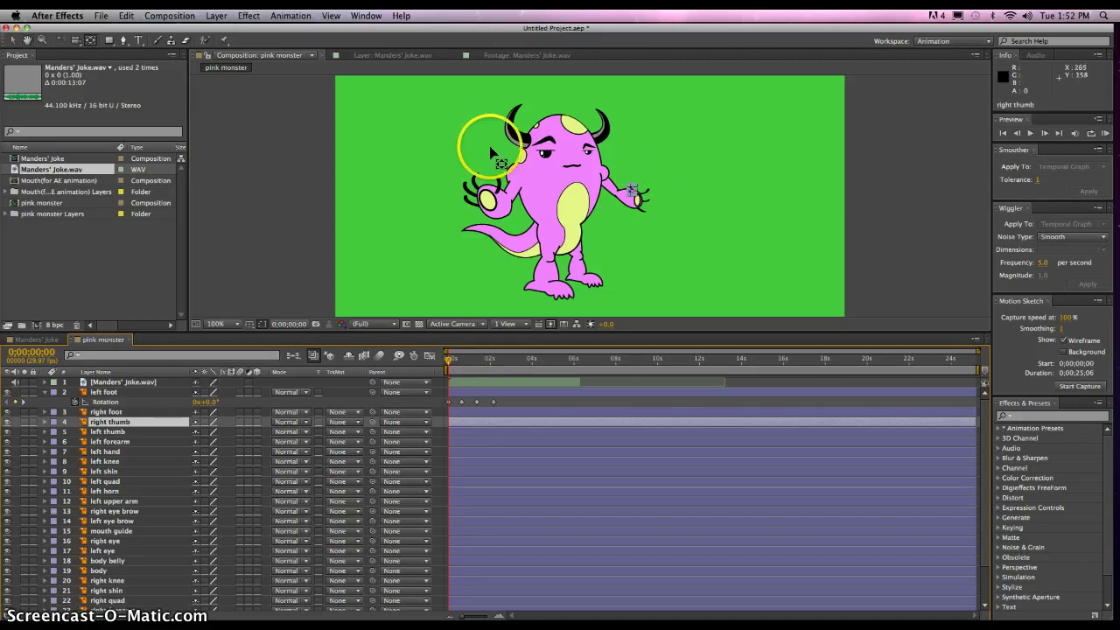
click(41, 39)
click(649, 224)
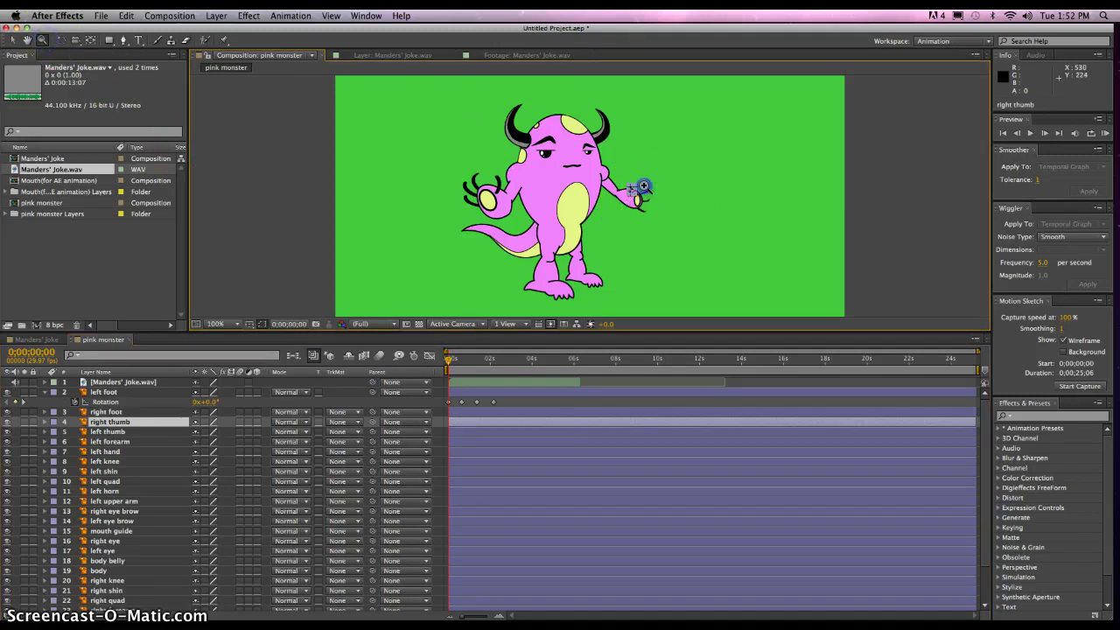
click(612, 210)
click(569, 193)
click(529, 178)
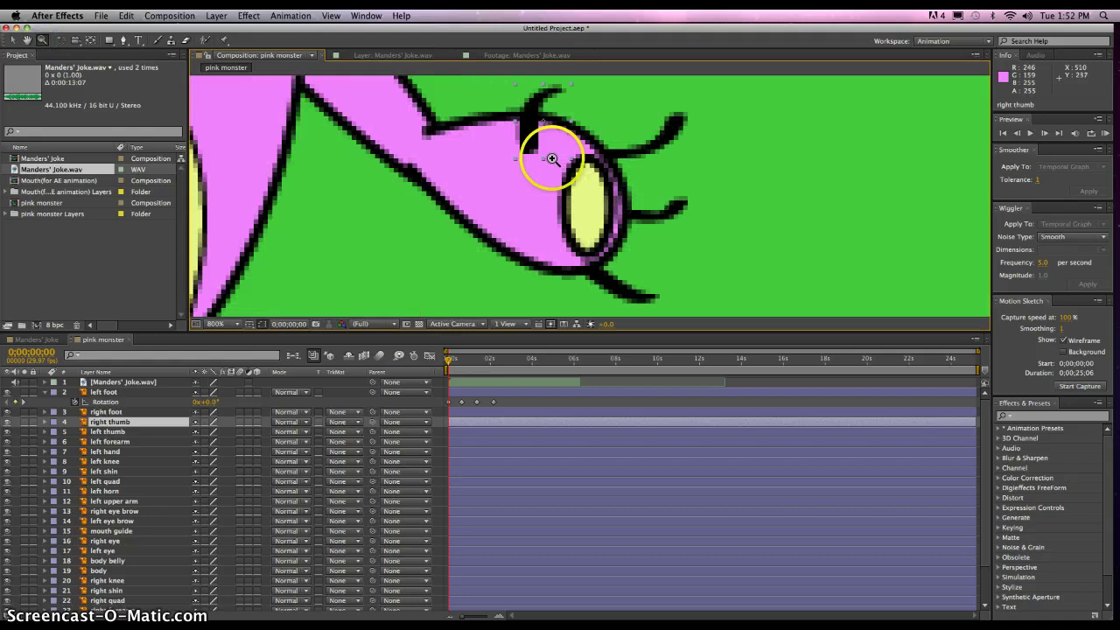
drag(549, 157, 545, 227)
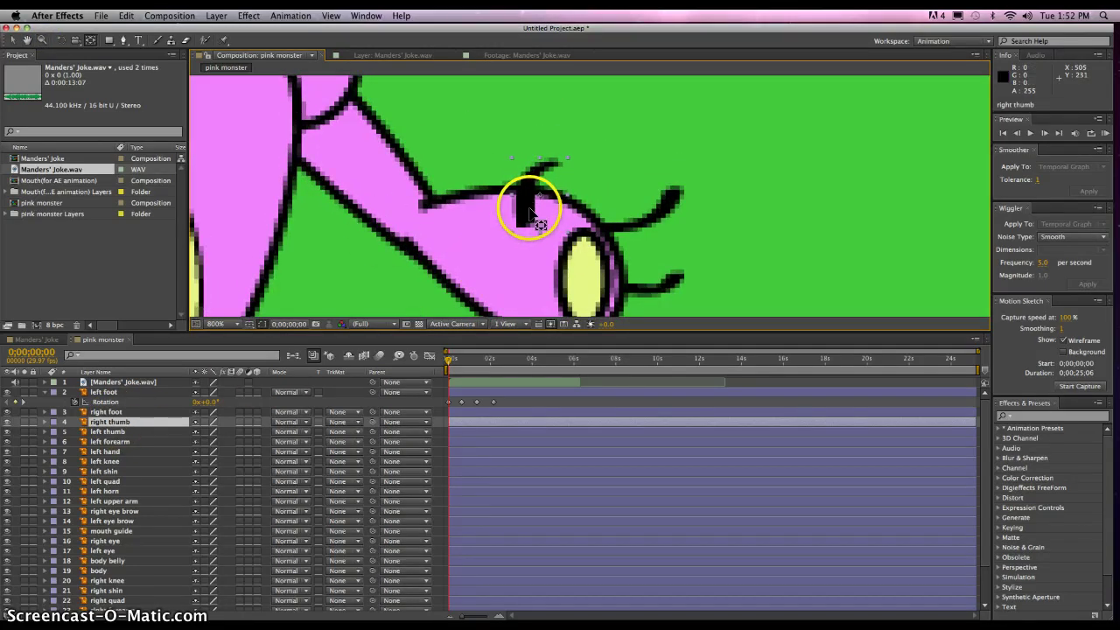
drag(531, 210, 525, 221)
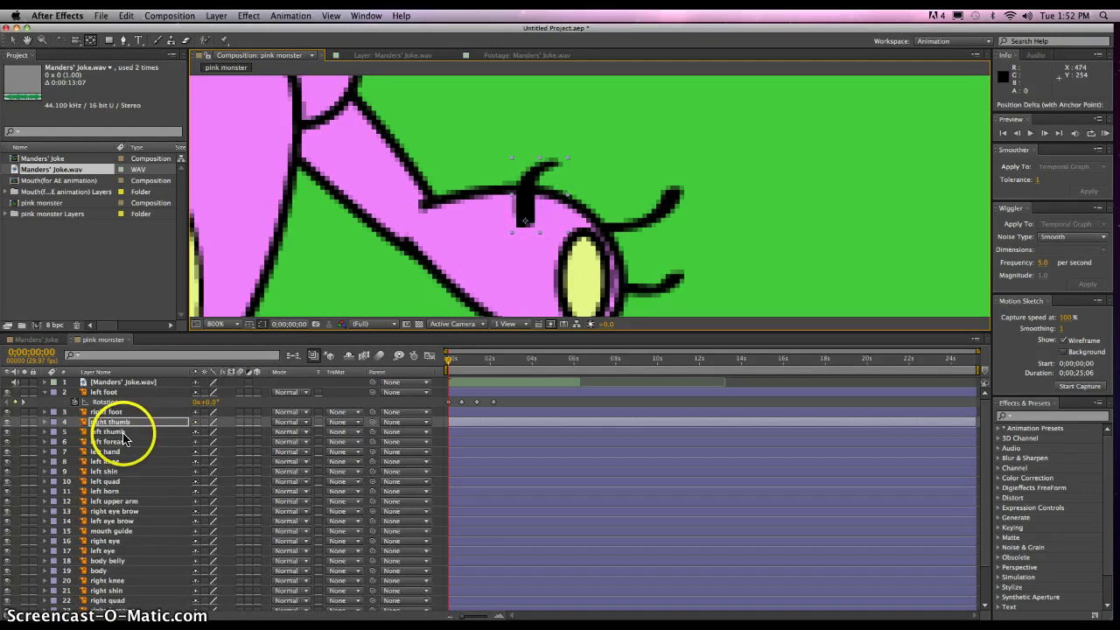
Step: Select the left thumb and drag its anchor point toward the thumb's base
click(123, 431)
drag(337, 268, 528, 204)
drag(210, 219, 519, 183)
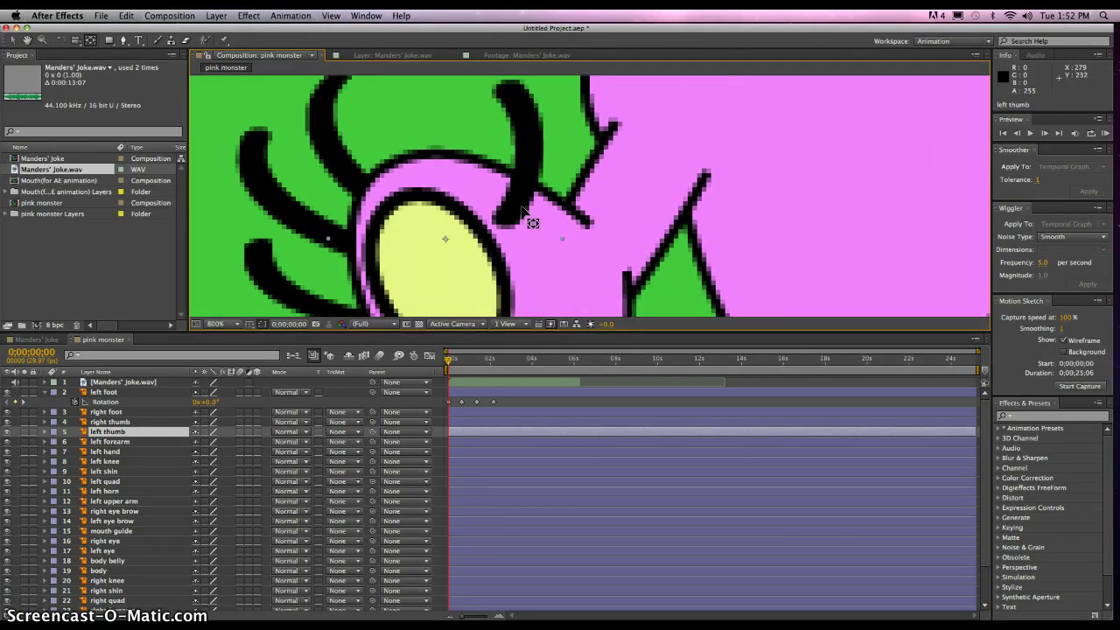
drag(447, 241, 511, 220)
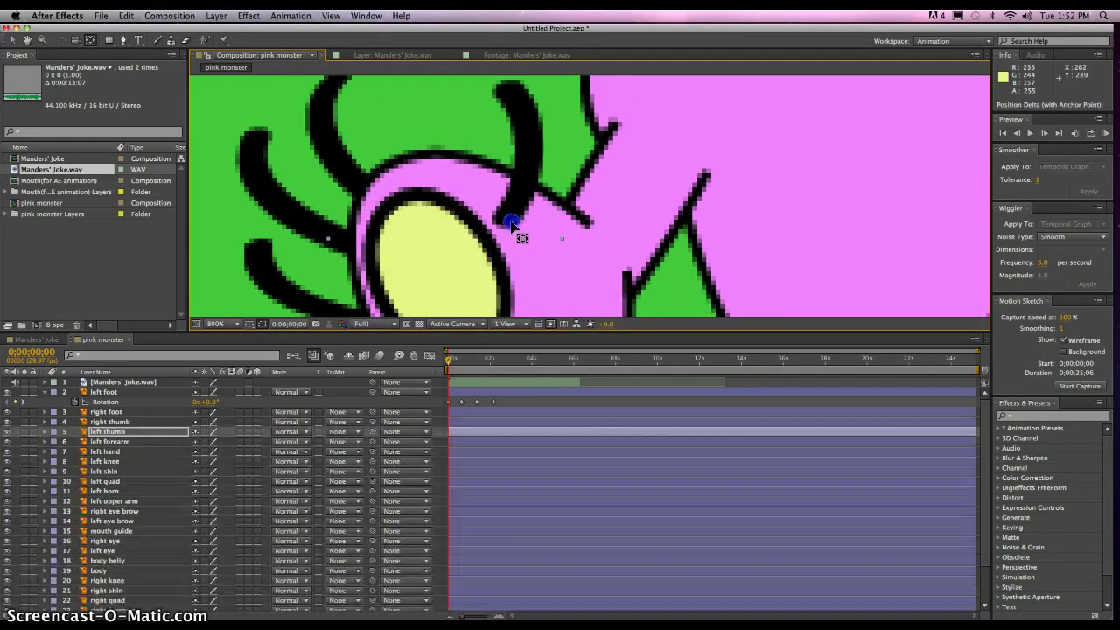
Step: Zoom back out to the whole monster and drag the left forearm's anchor point up toward the elbow
key(/)
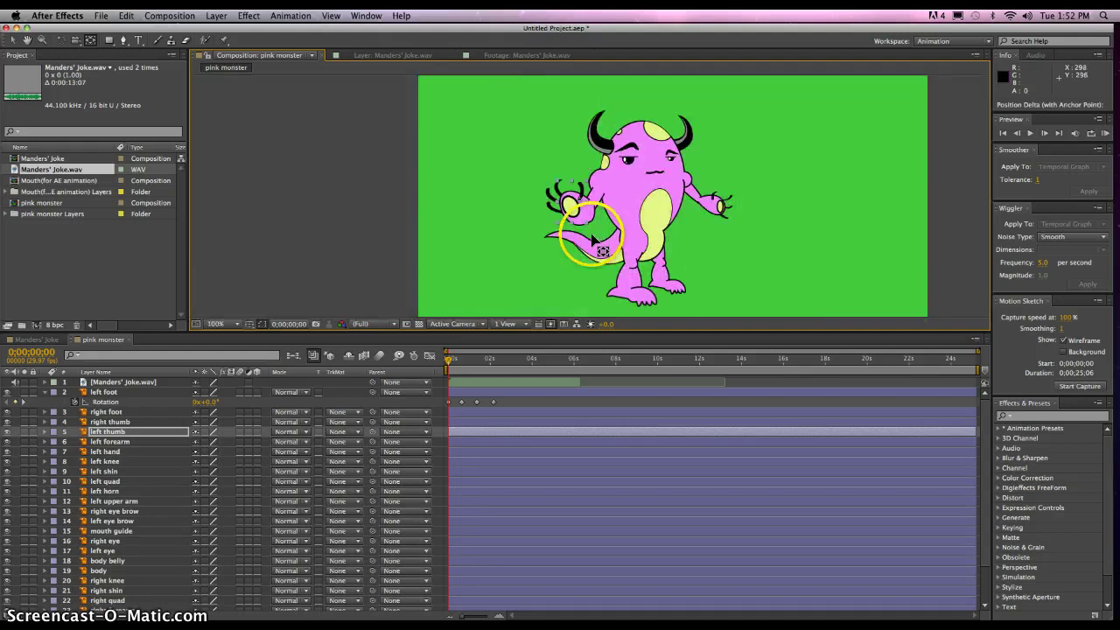
scroll(624, 225, up, 2)
scroll(624, 225, down, 2)
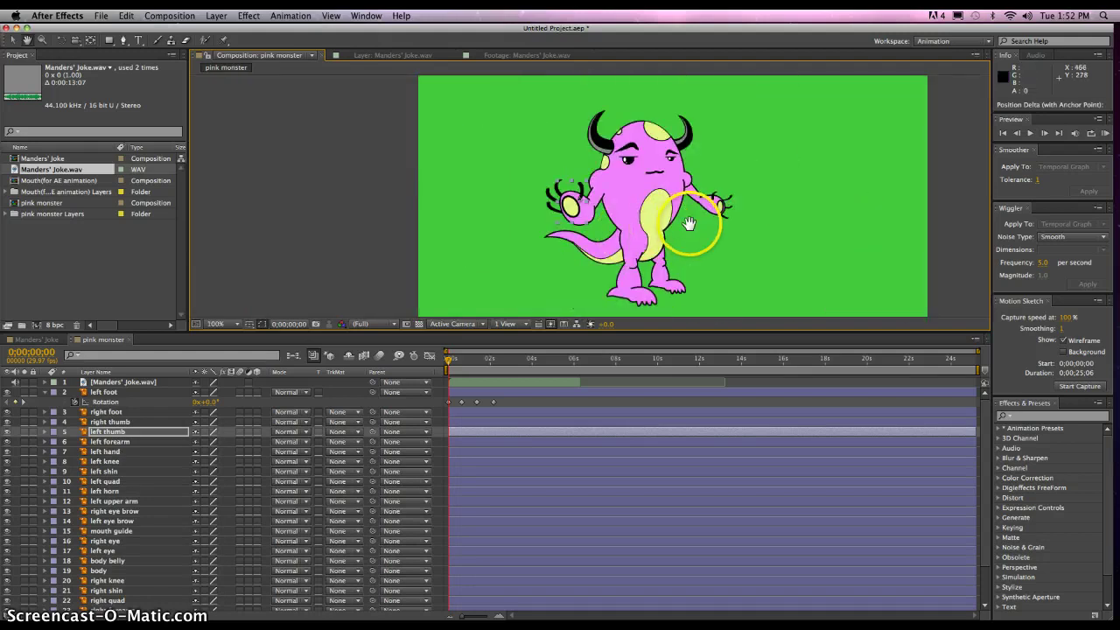
drag(689, 224, 511, 226)
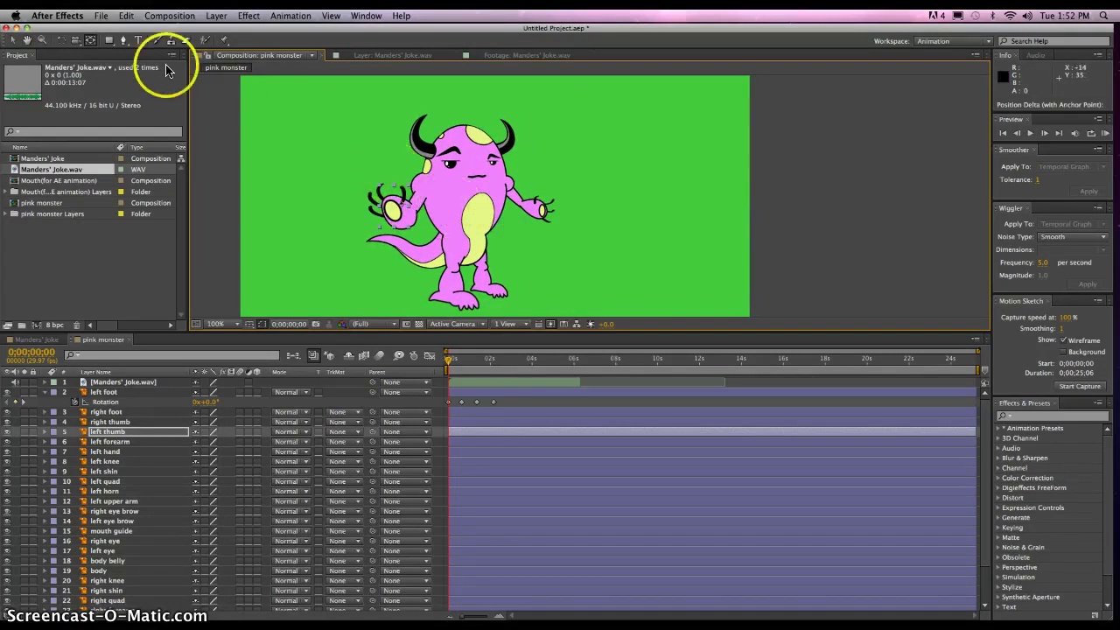
click(13, 40)
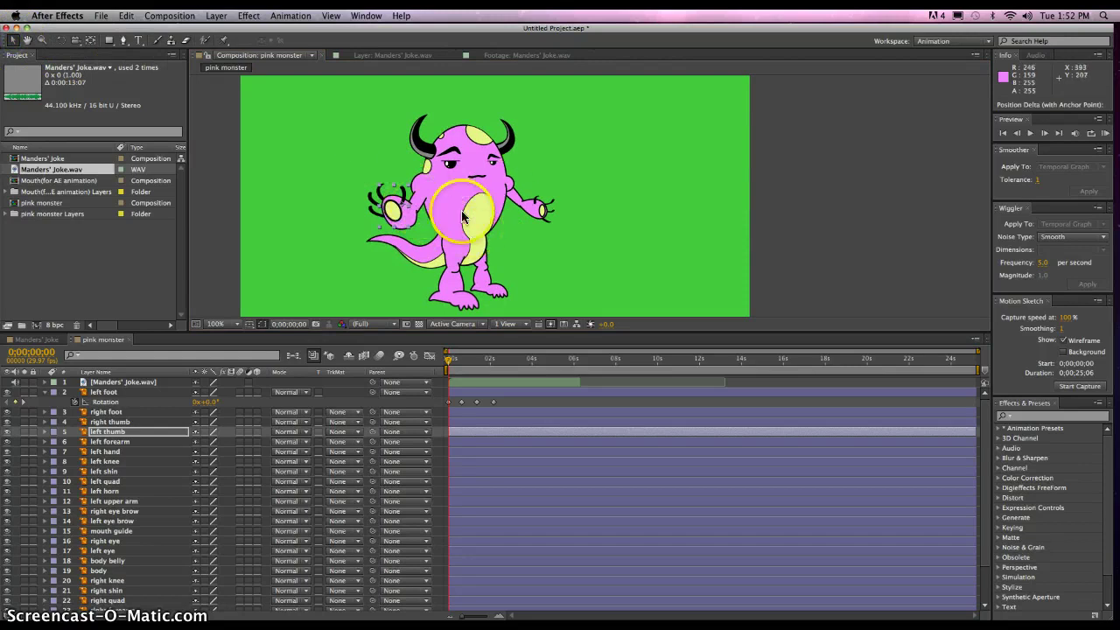
click(105, 442)
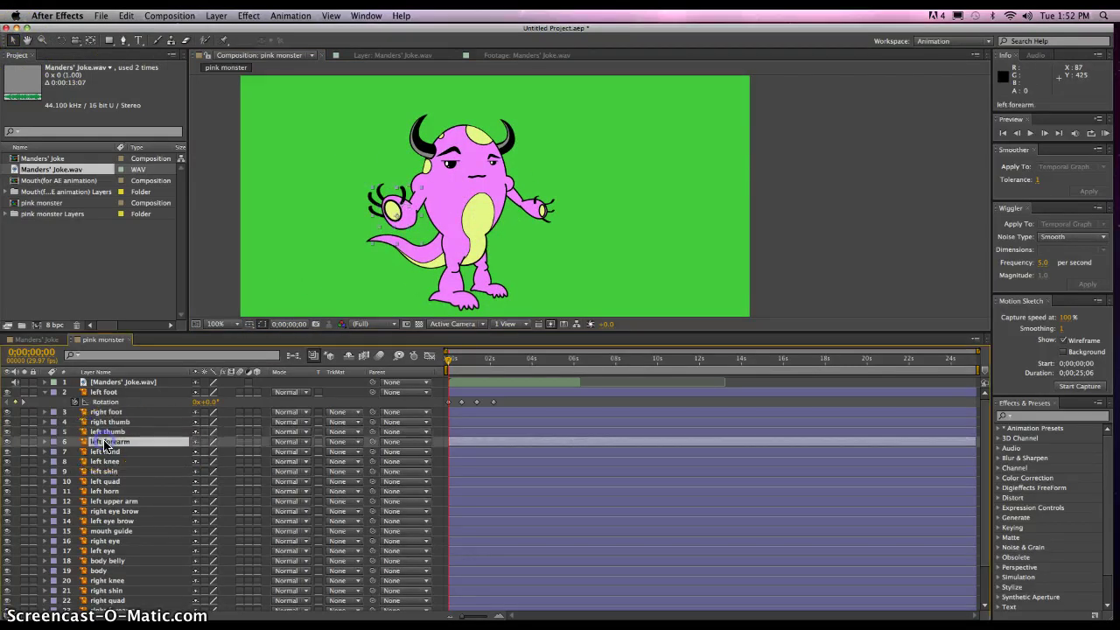
key(y)
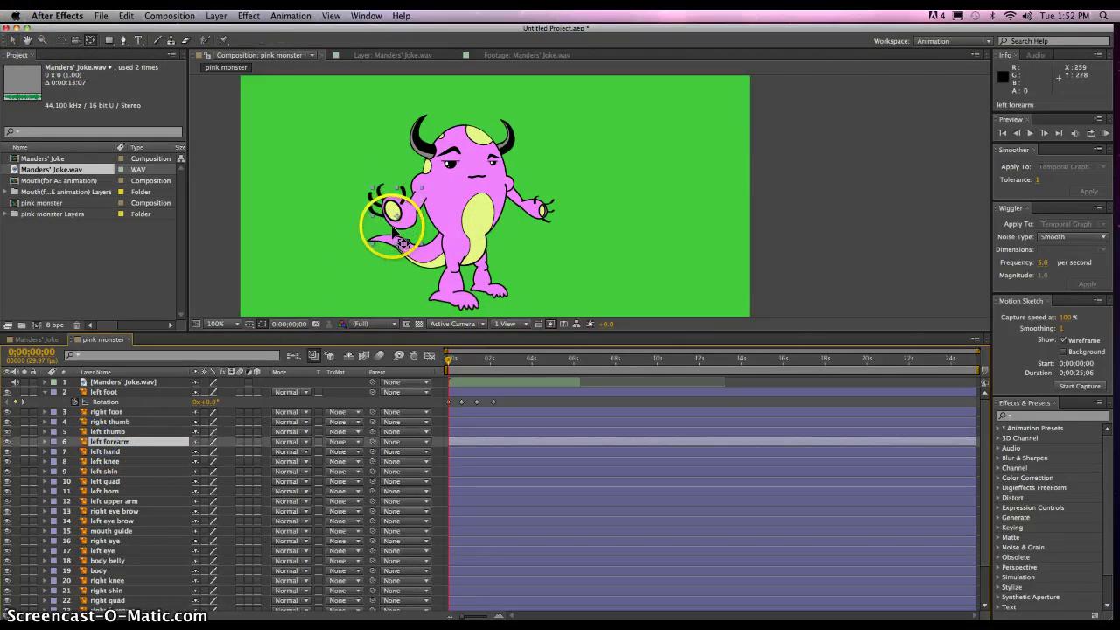
drag(399, 216, 416, 210)
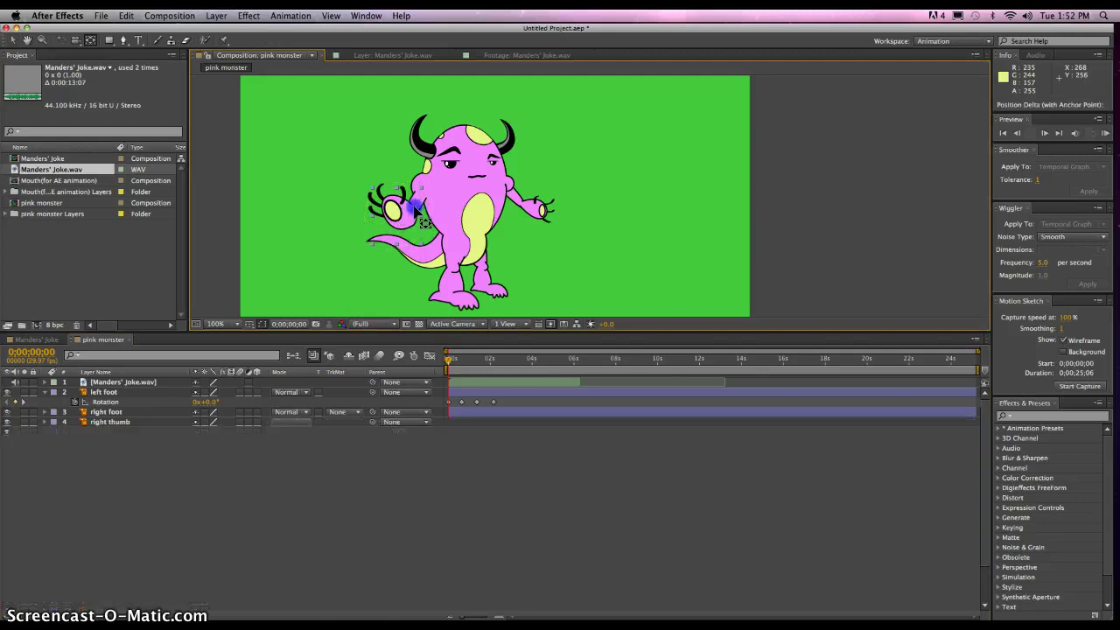
click(477, 241)
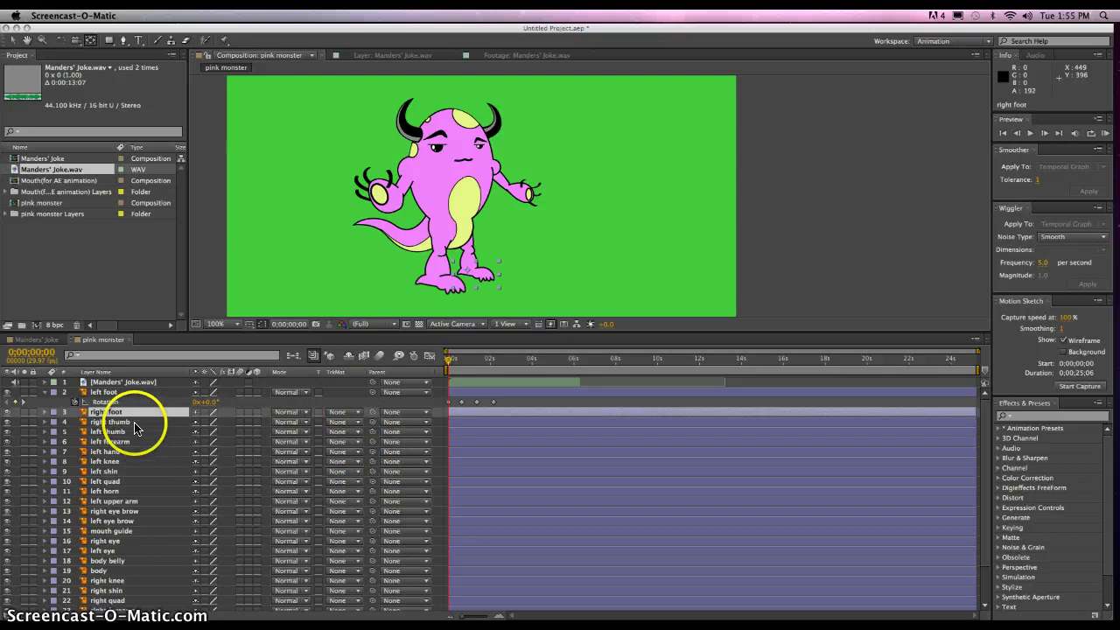
Step: Drag the body layer's anchor point down toward the hips and scrub its Rotation to test the pivot
click(111, 573)
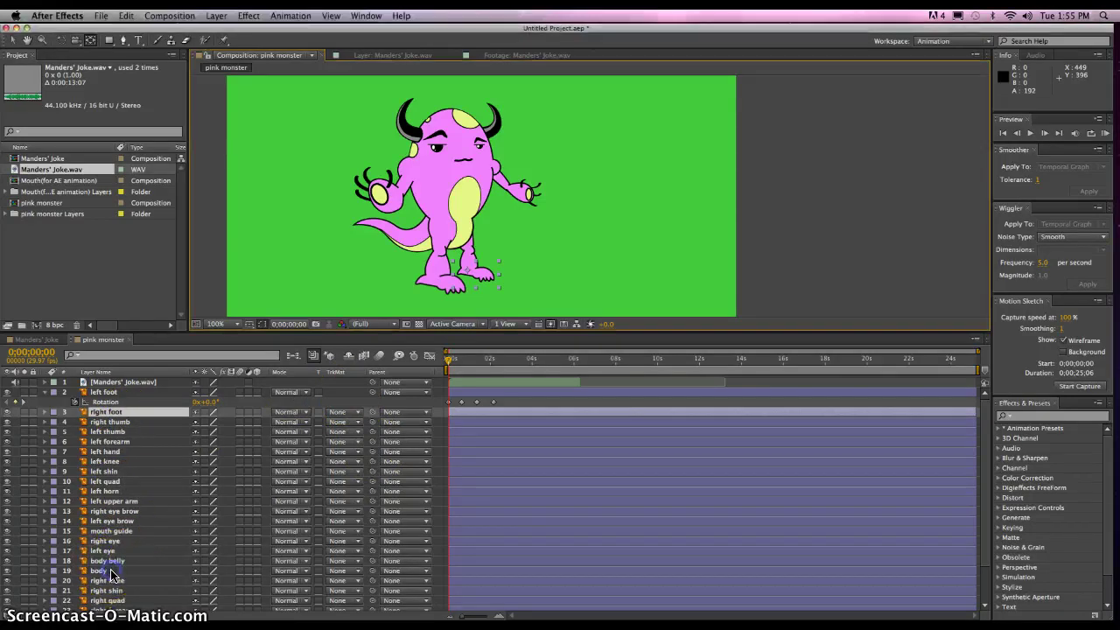
click(105, 572)
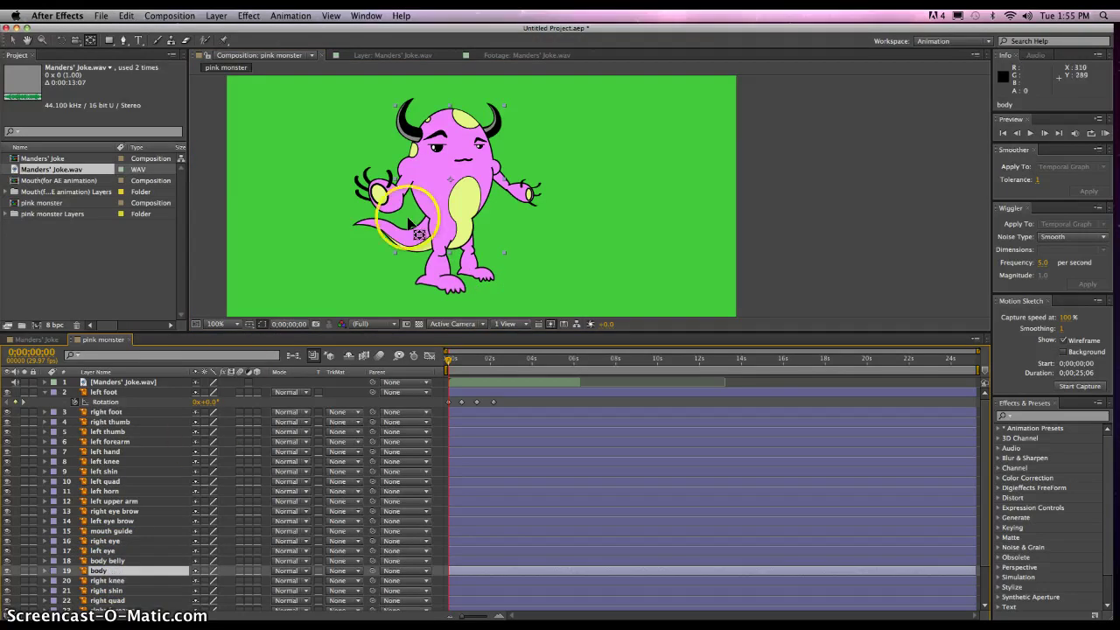
click(450, 224)
drag(449, 218, 452, 236)
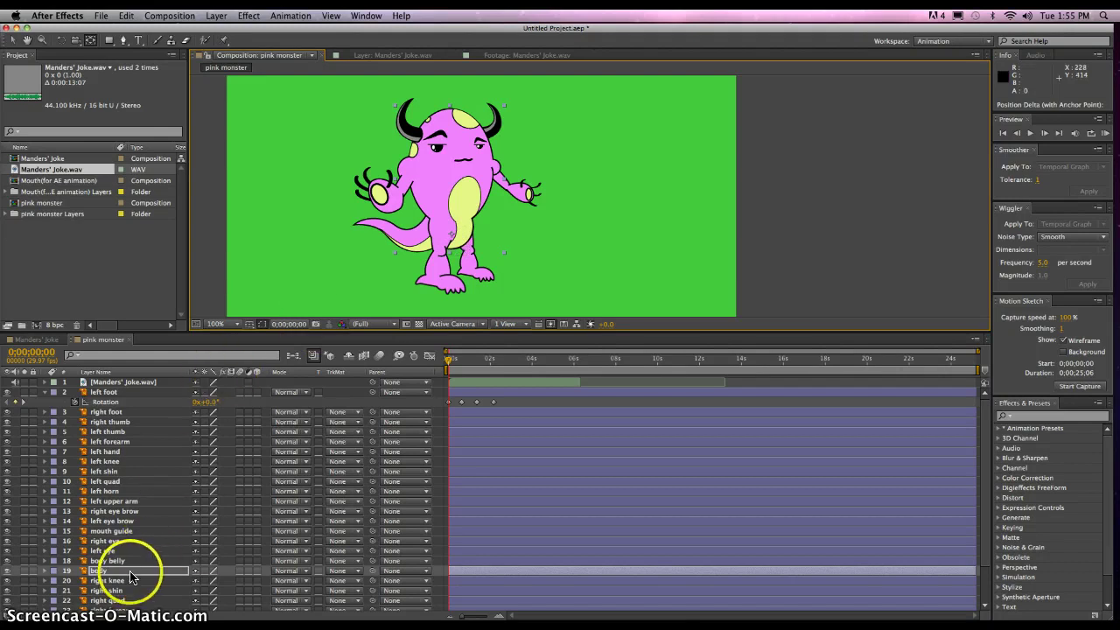
key(r)
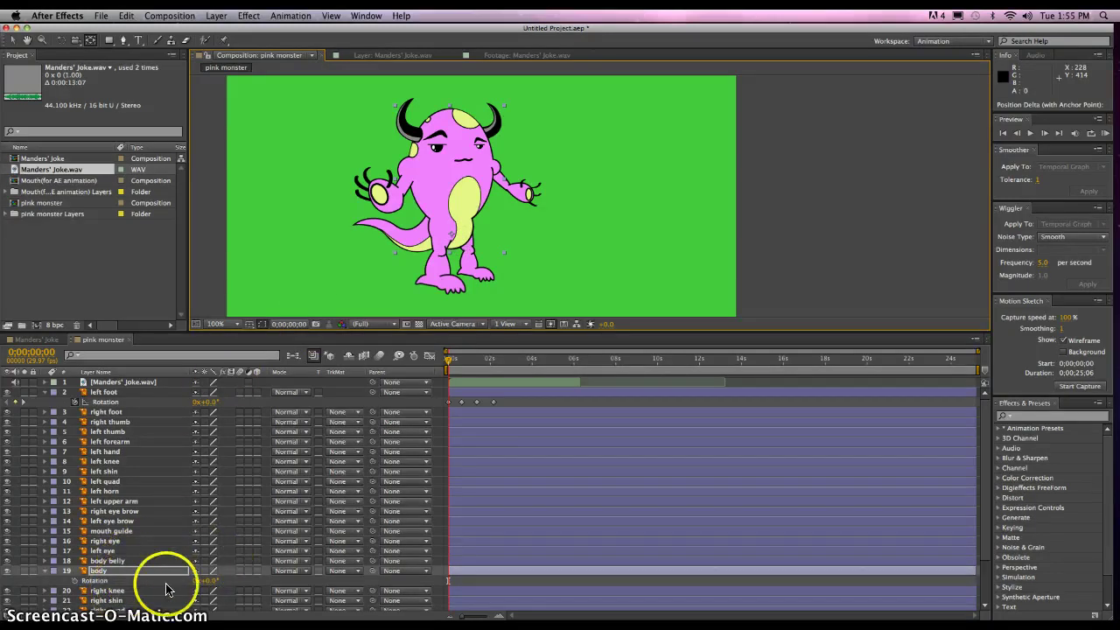
drag(212, 584, 210, 577)
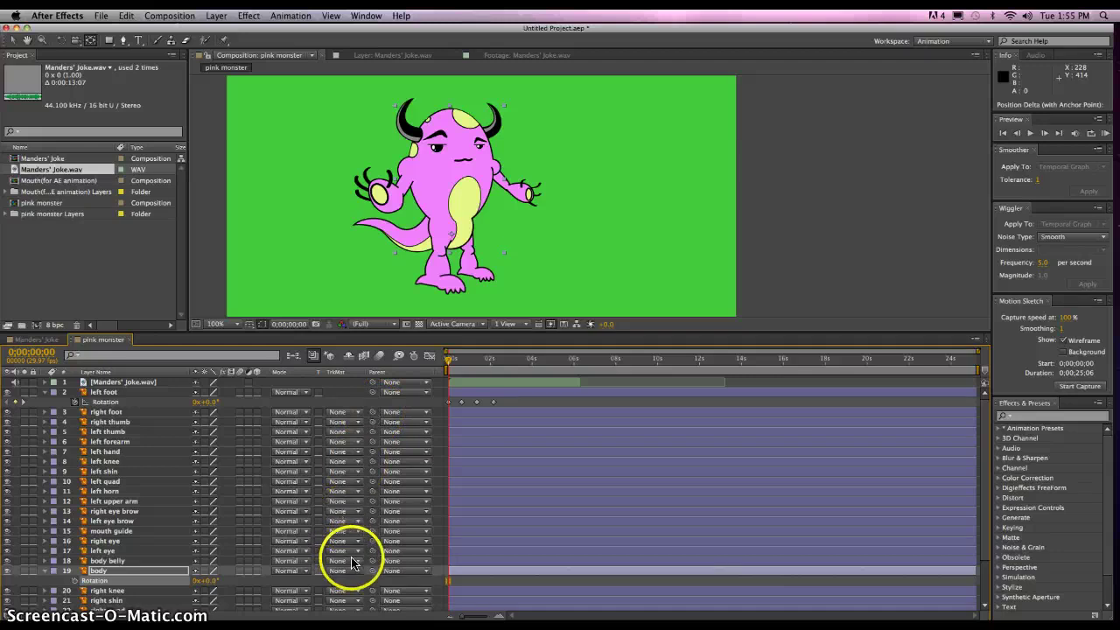
Step: Pick-whip body belly, left eye and right eye to the body layer
drag(262, 567, 103, 570)
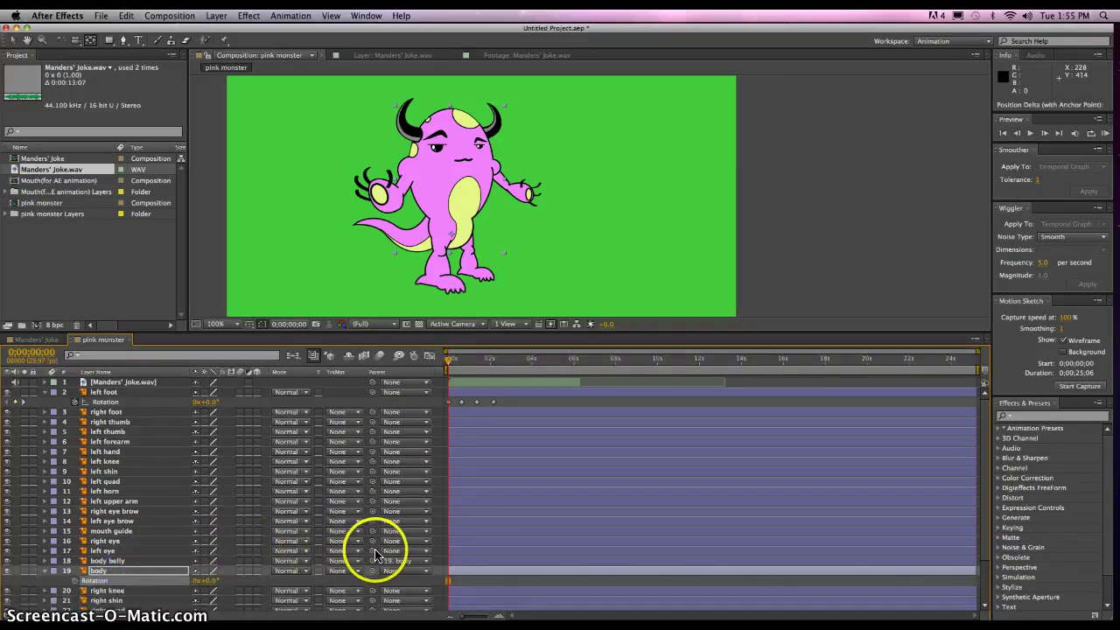
drag(254, 554, 127, 573)
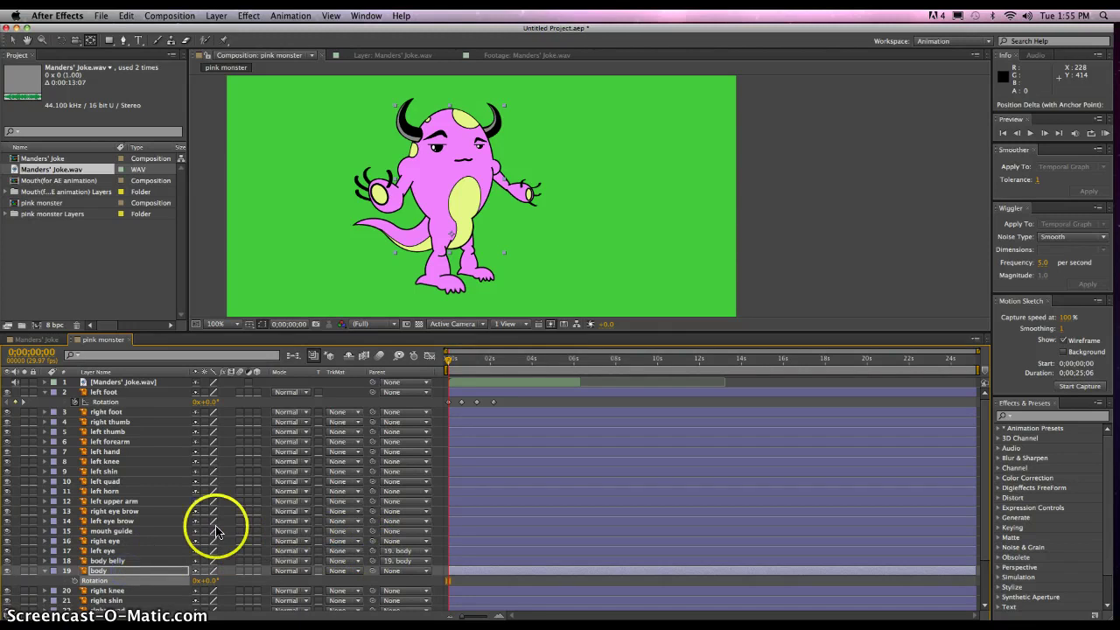
drag(372, 541, 310, 546)
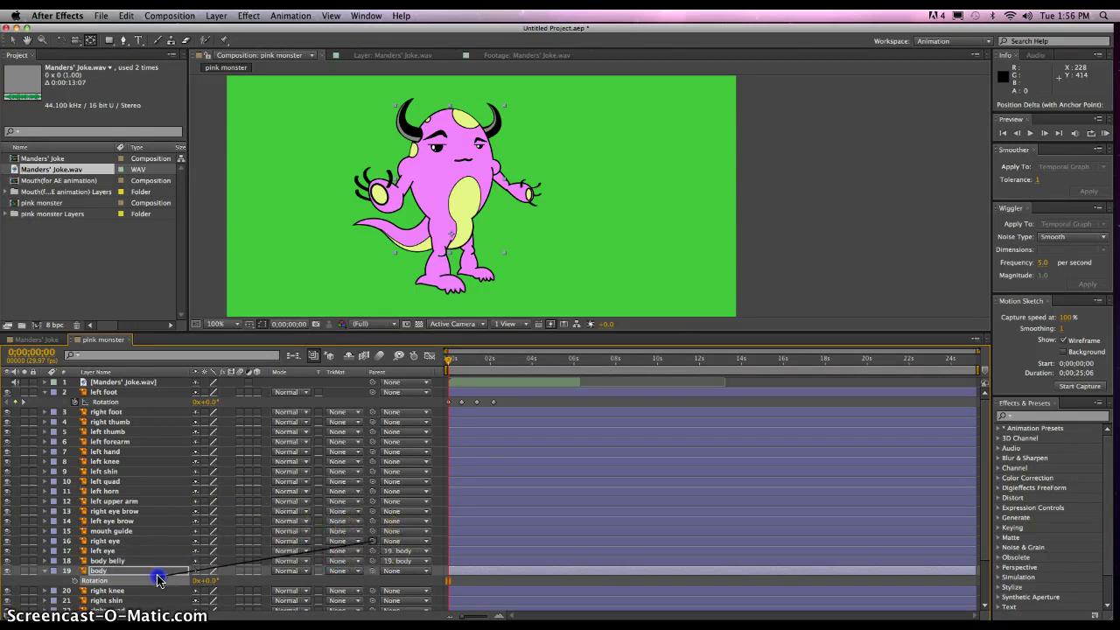
drag(157, 579, 152, 576)
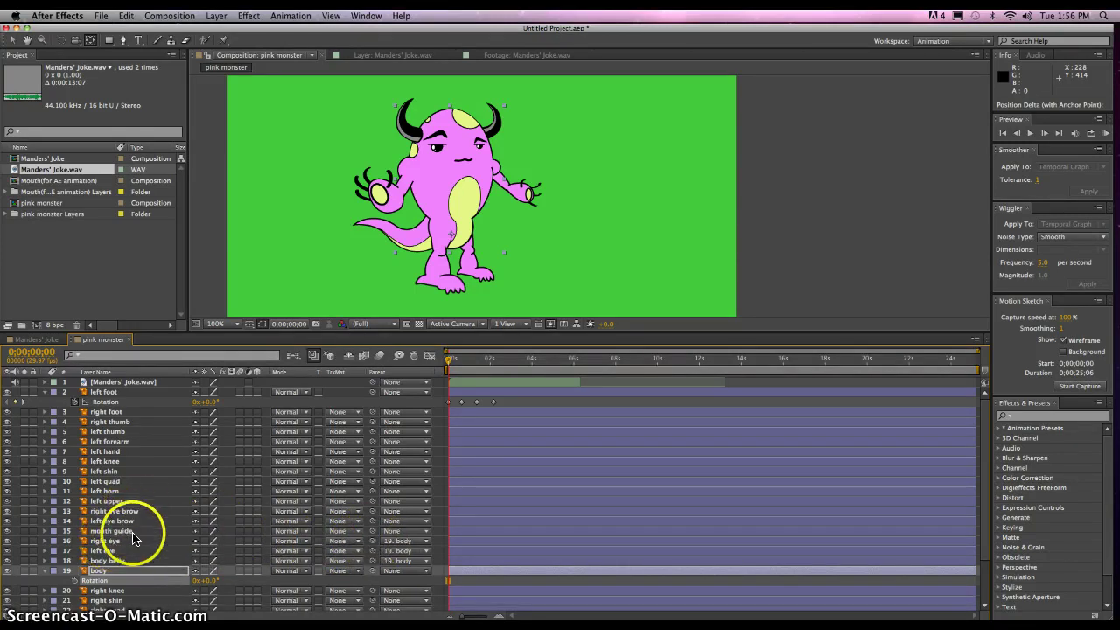
Step: Parent the right and left eye brows together to the body layer
click(165, 512)
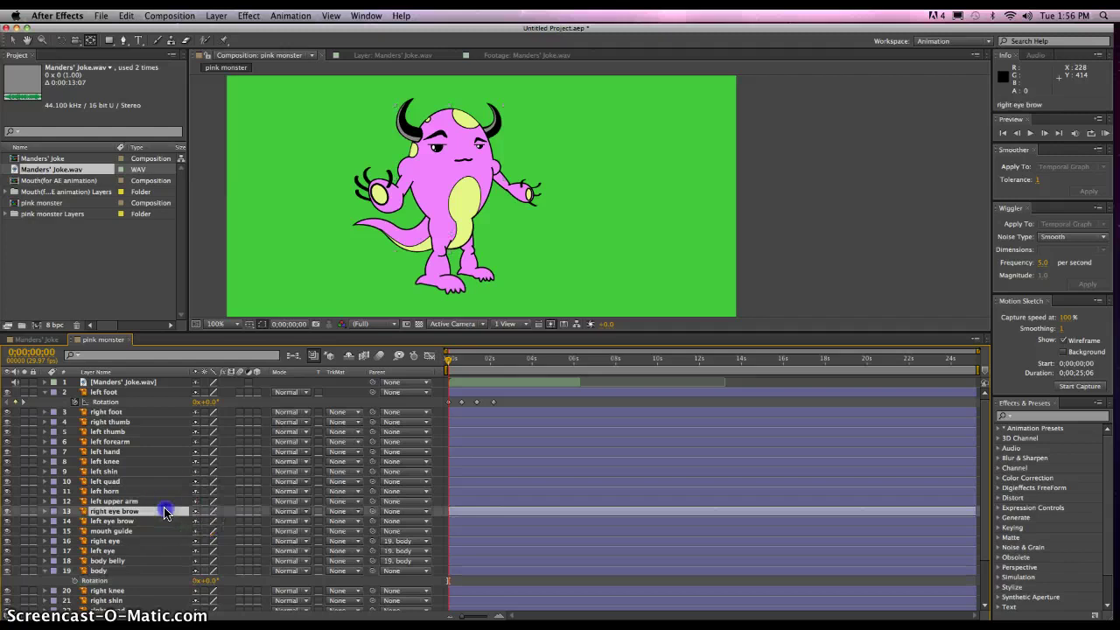
shift+click(158, 522)
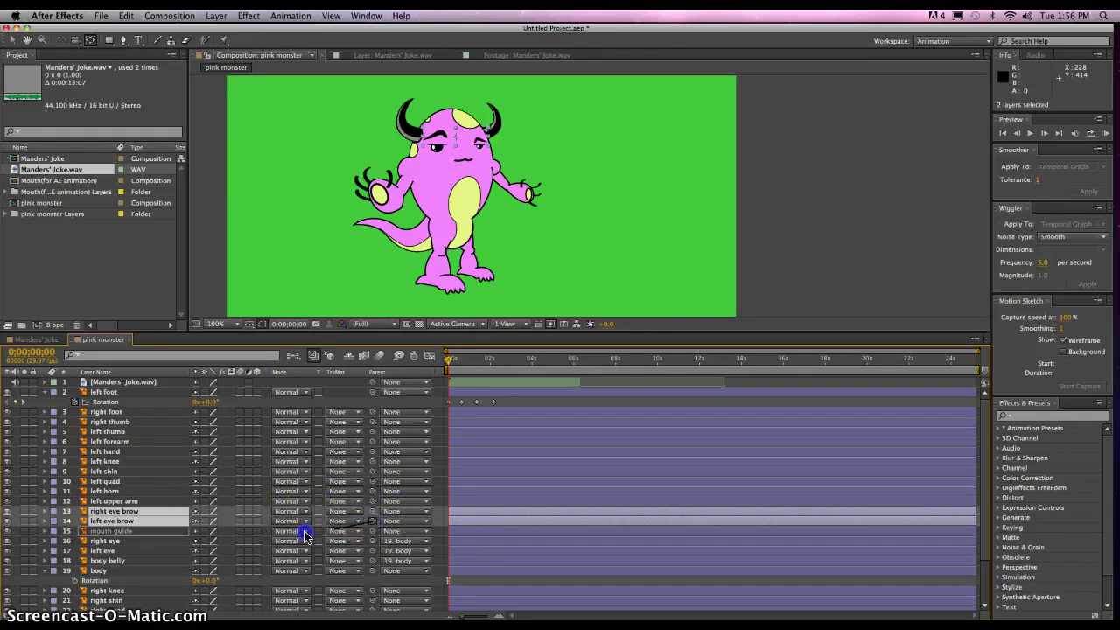
drag(304, 537, 131, 570)
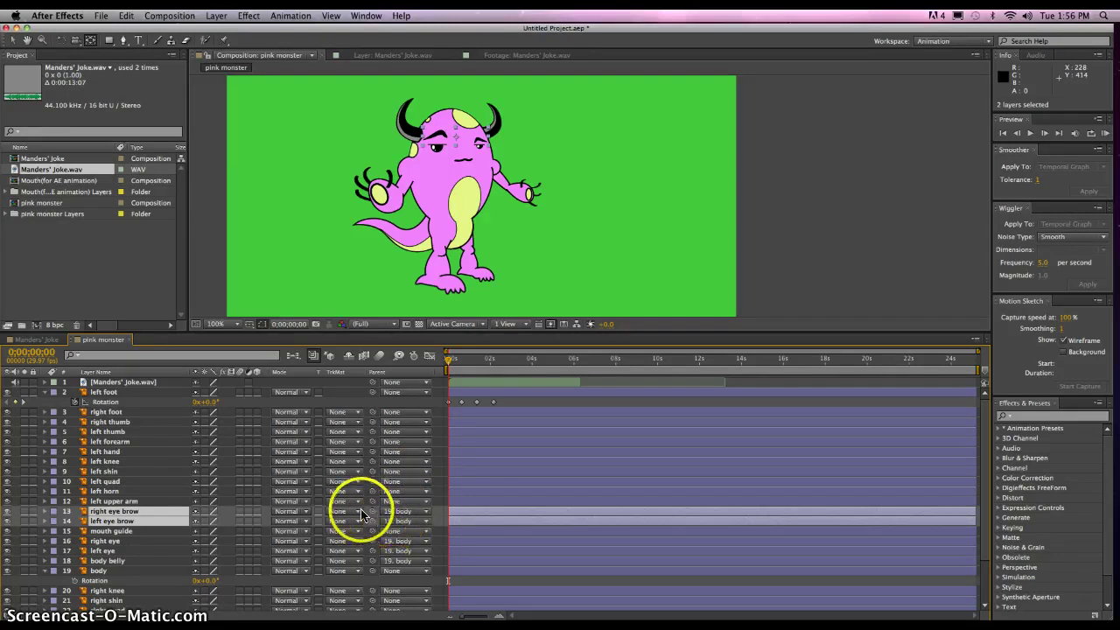
click(132, 502)
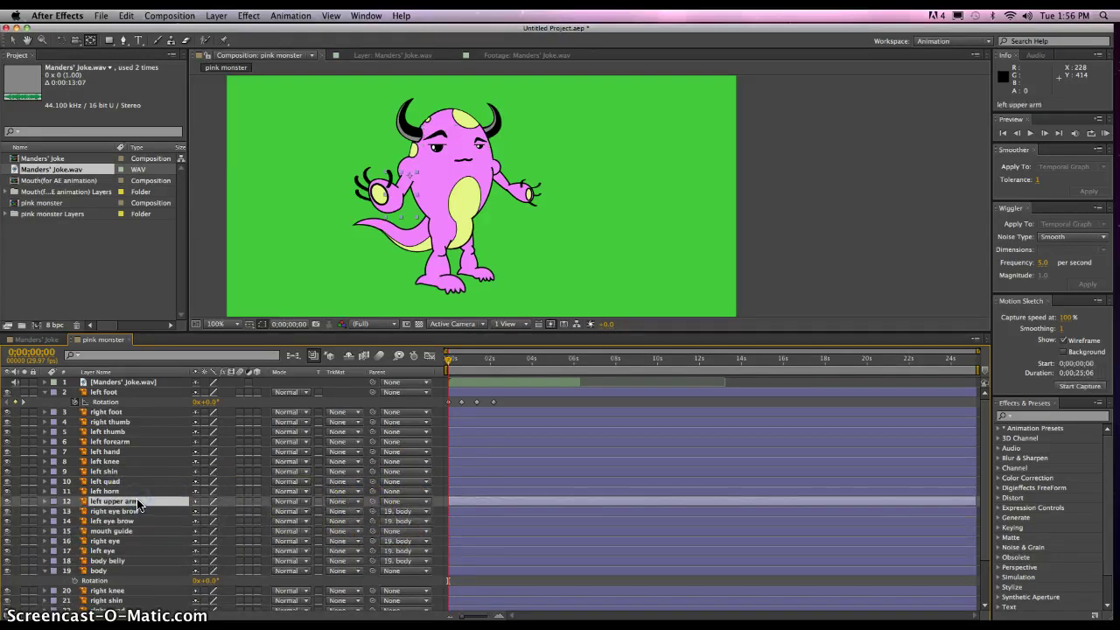
Step: Set body as the parent of layers 3–12, mouth guide and right knee
shift+click(113, 412)
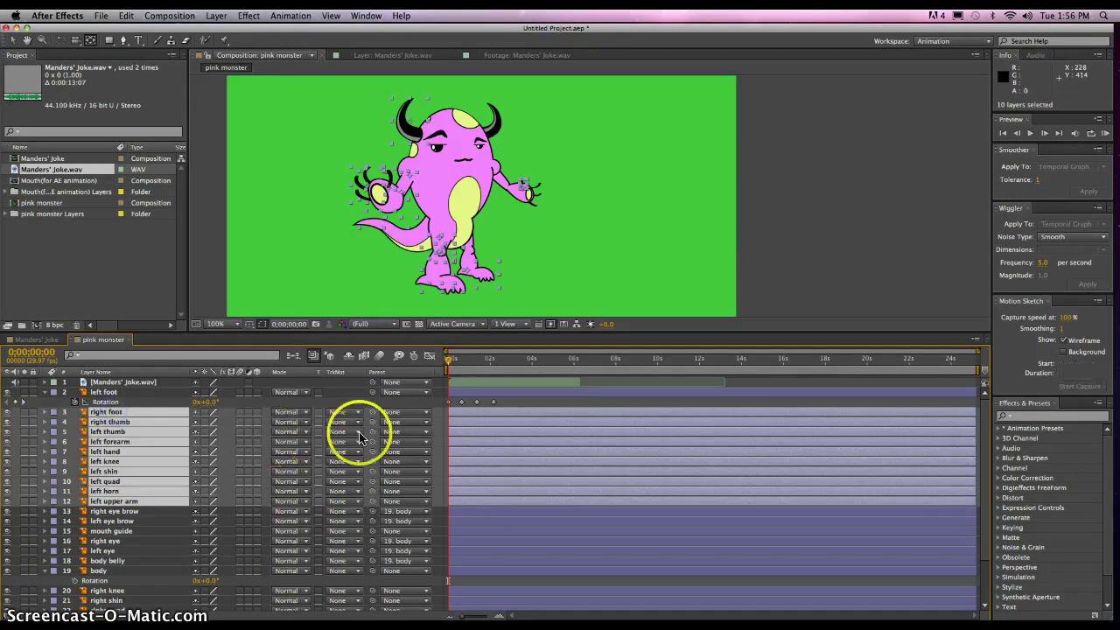
drag(219, 550, 127, 572)
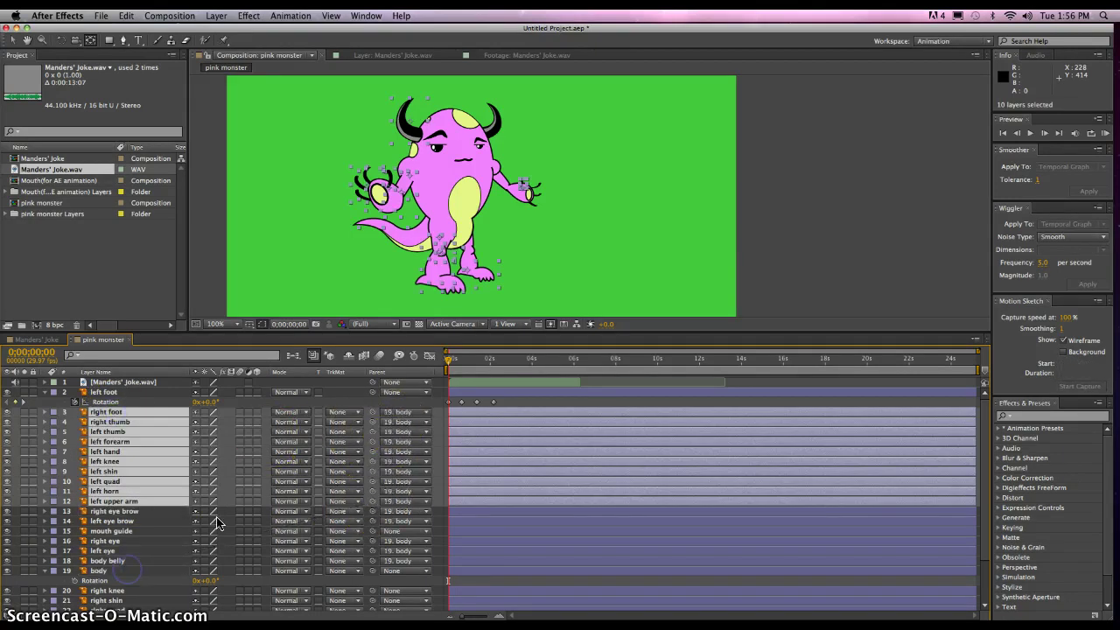
click(427, 420)
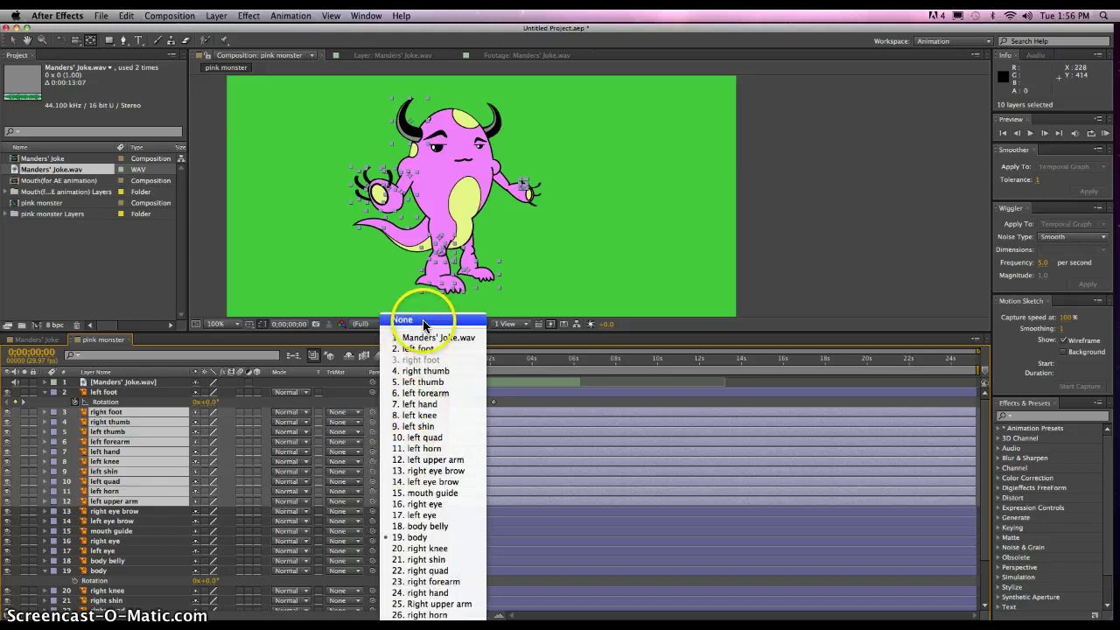
click(420, 537)
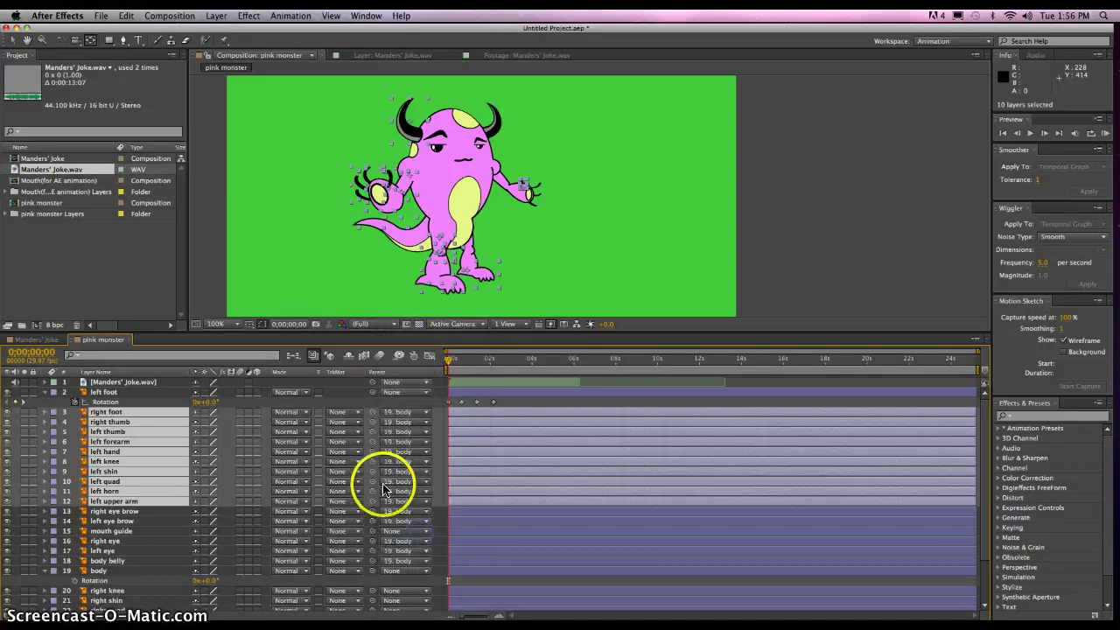
click(392, 535)
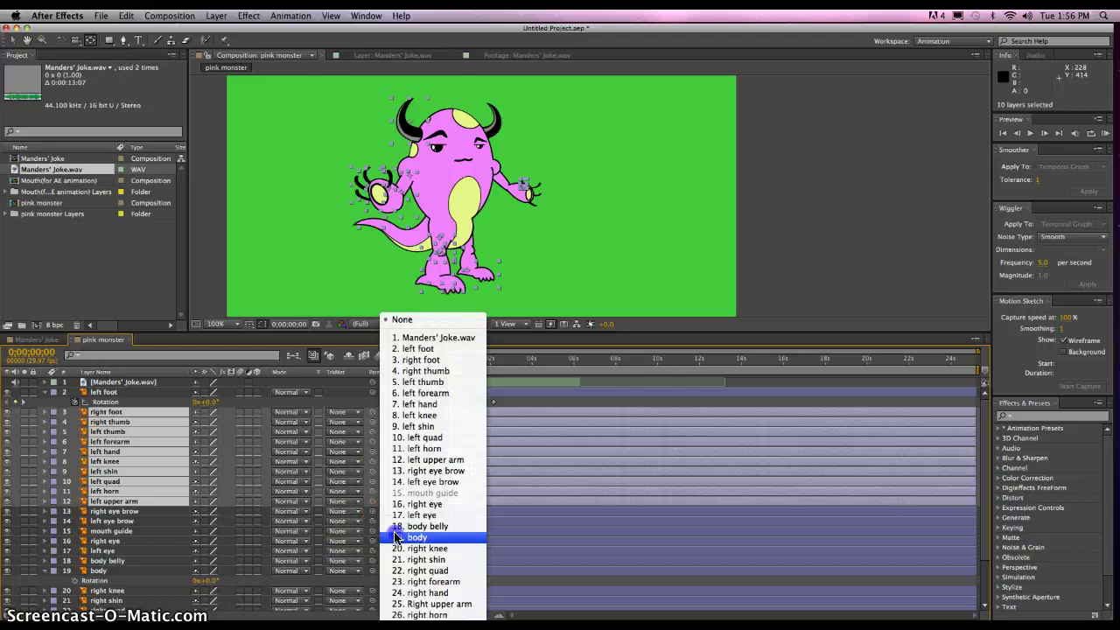
click(395, 537)
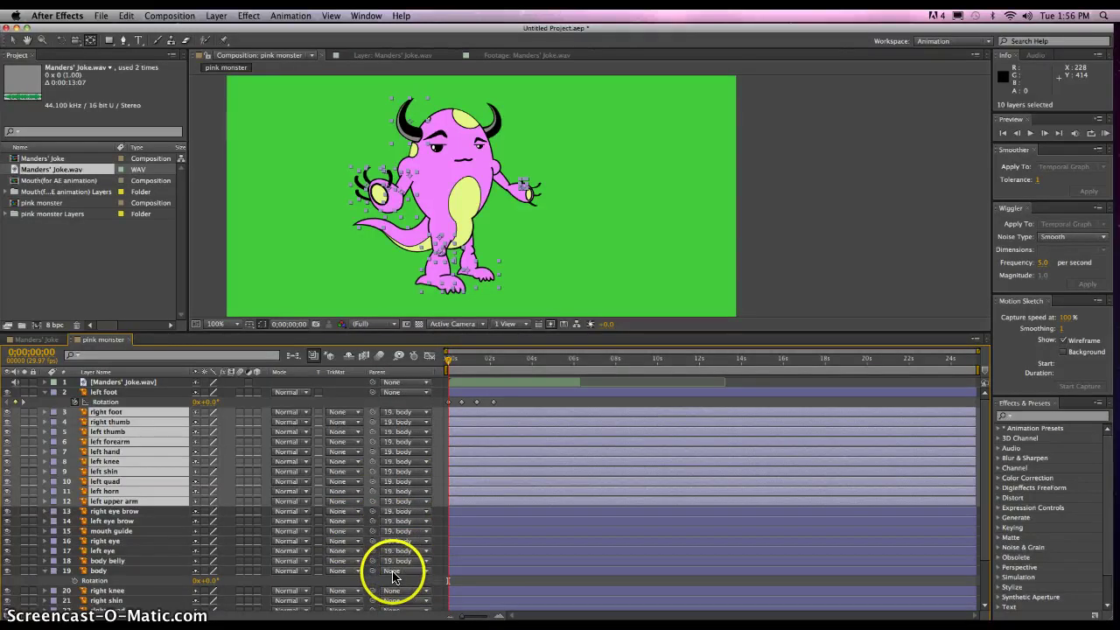
scroll(398, 584, down, 3)
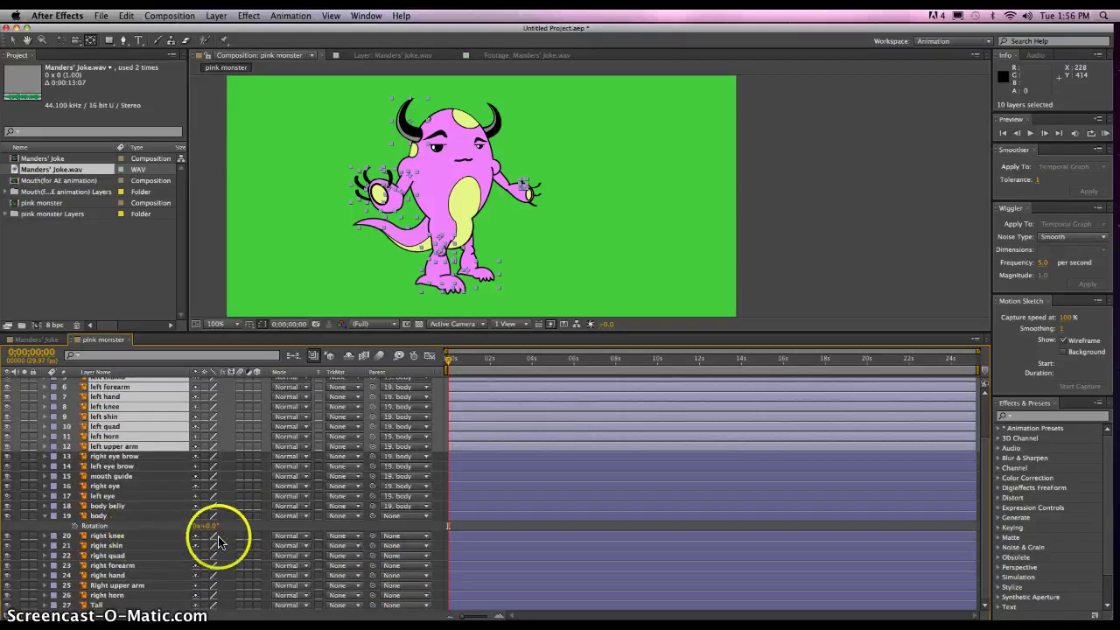
click(399, 536)
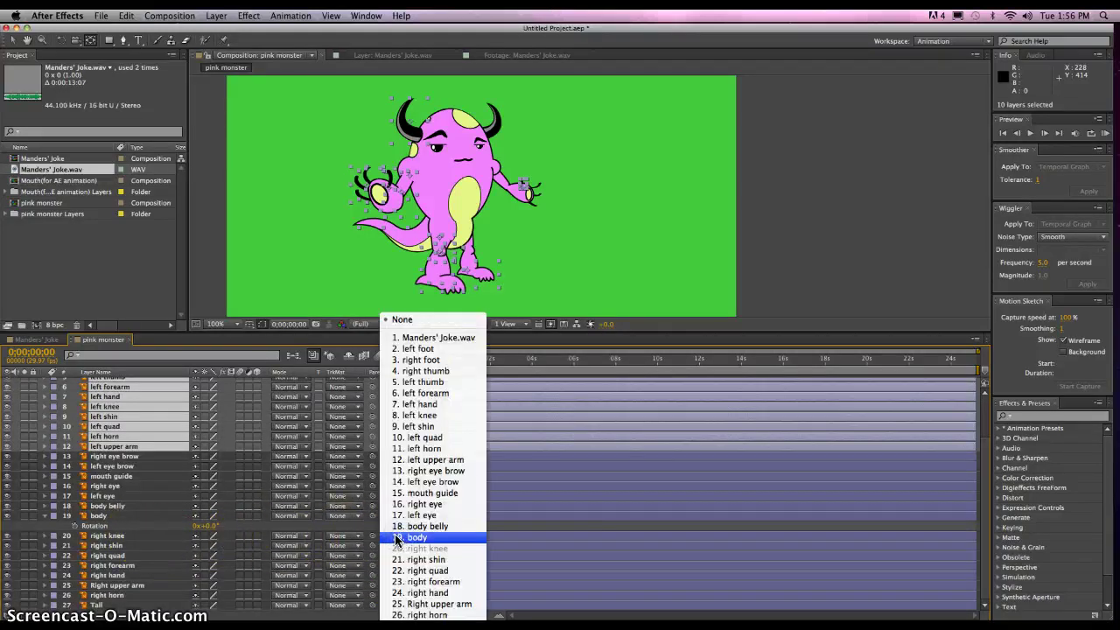
click(396, 537)
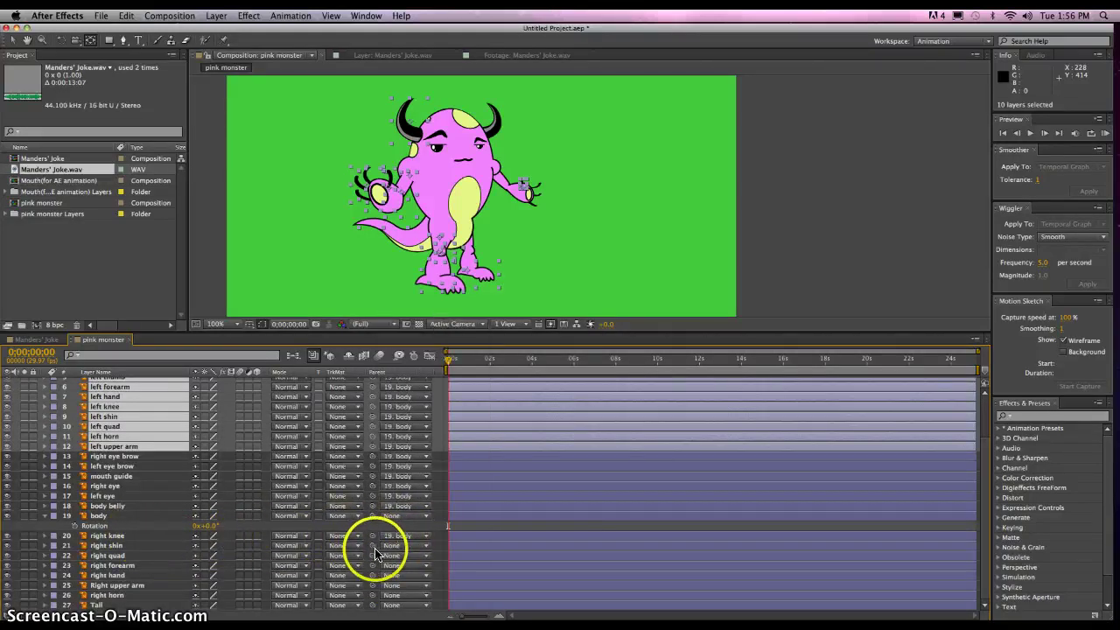
Step: Select right shin through Tail (layers 21–27) and pick-whip them to the body layer
click(120, 545)
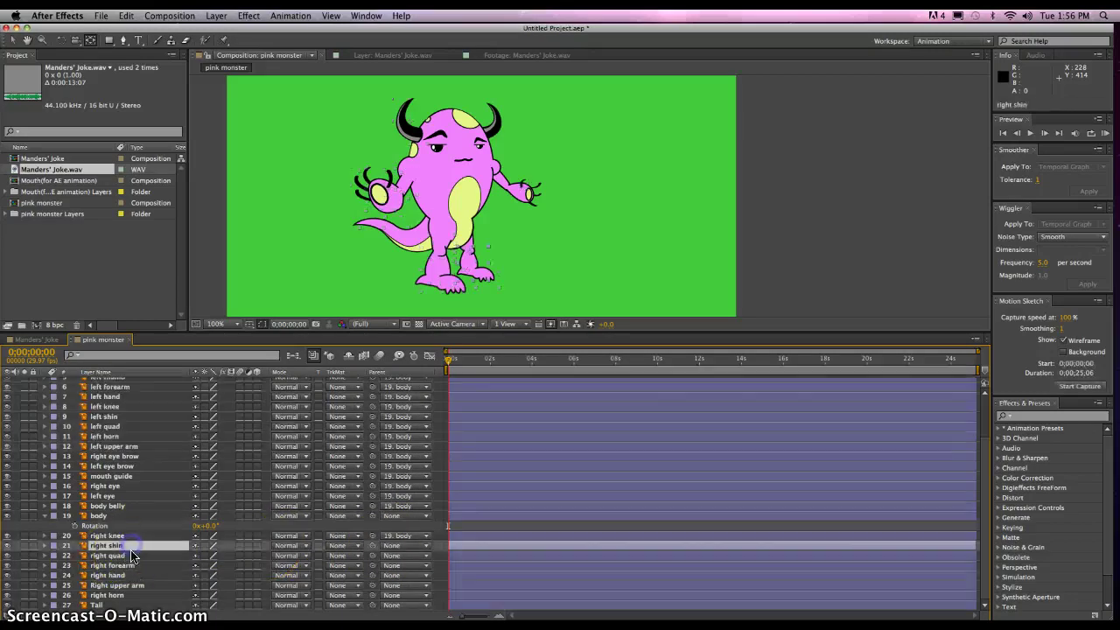
shift+click(135, 604)
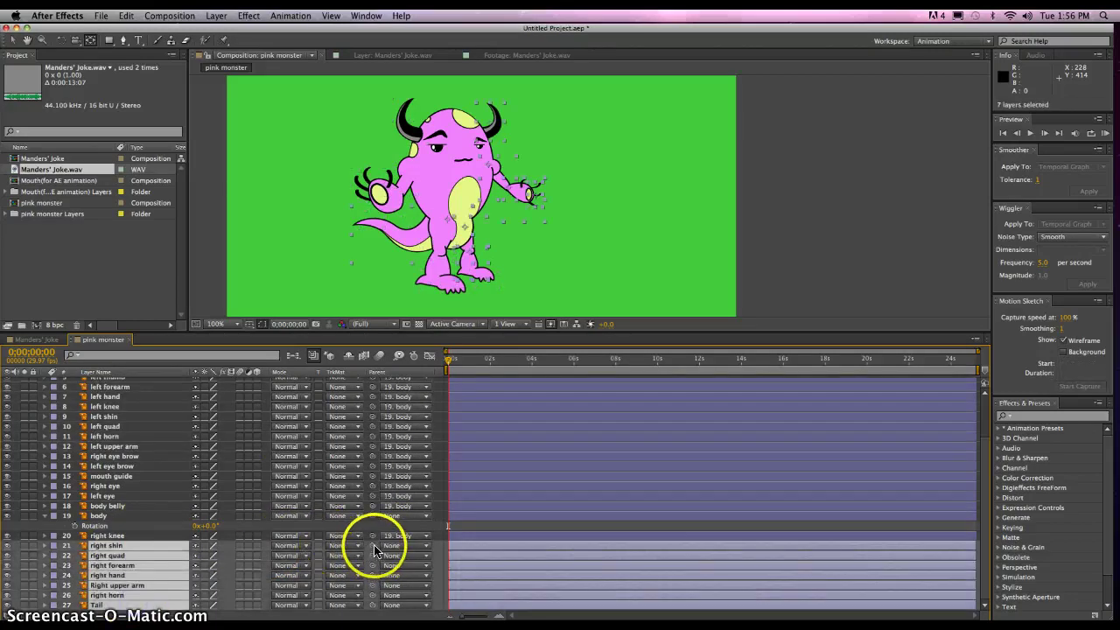
drag(278, 531, 128, 516)
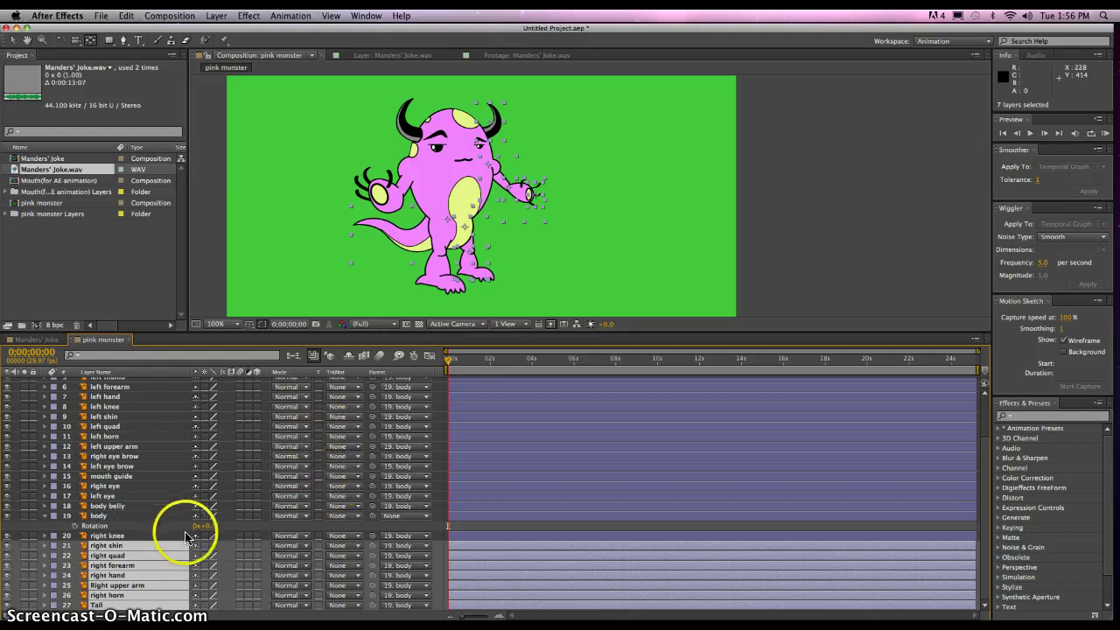
click(113, 521)
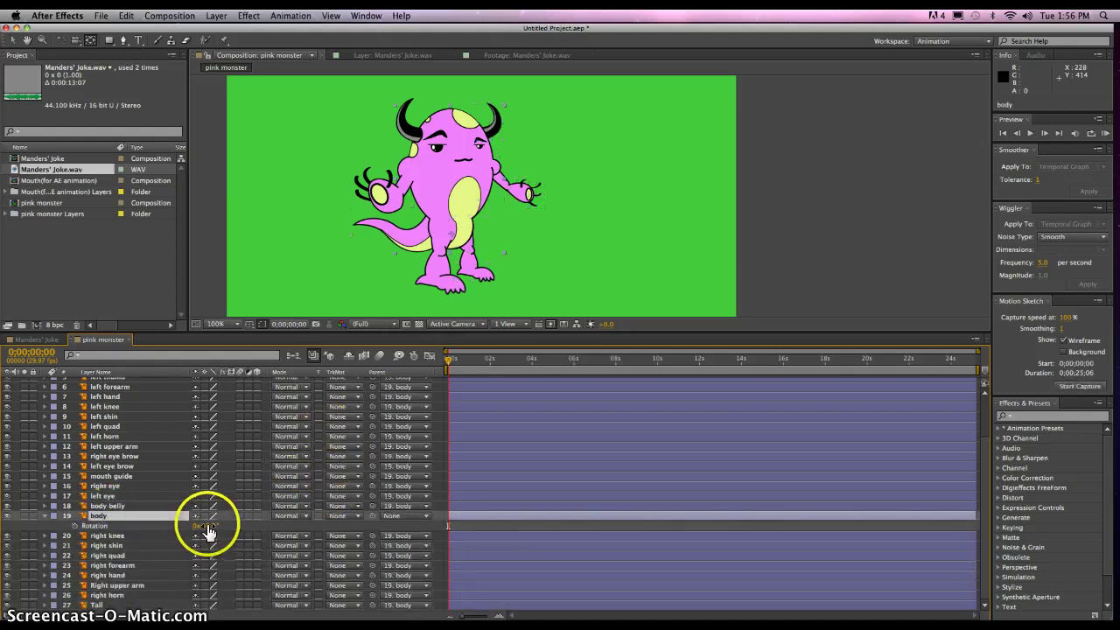
Step: Test-rotate the body to check the parenting, then set the left shin's Rotation to 8°
drag(203, 525, 207, 524)
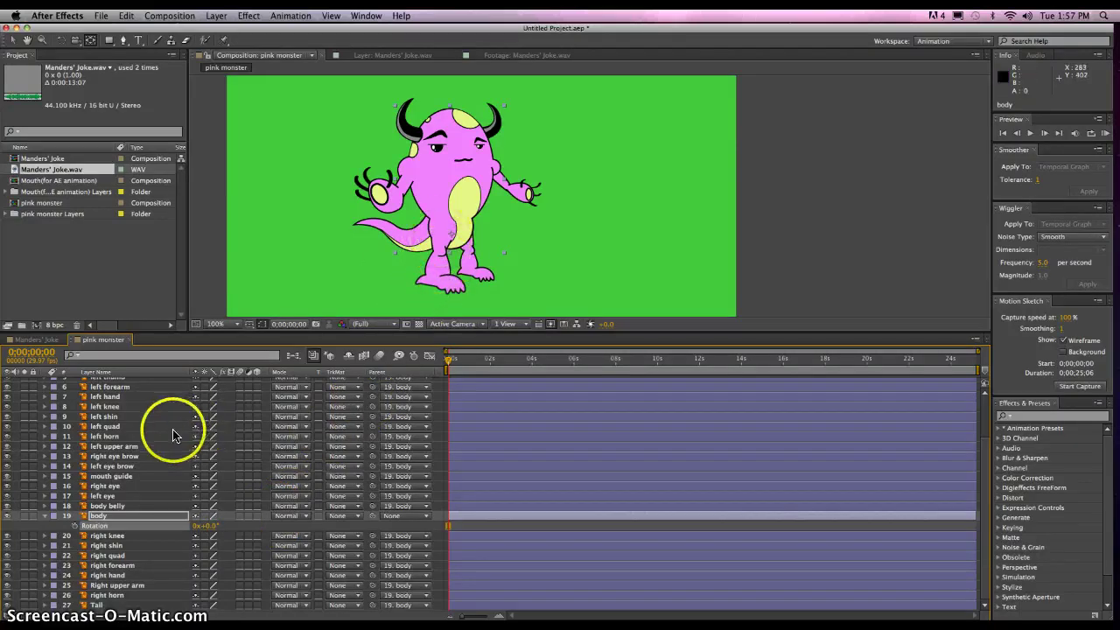
scroll(125, 444, up, 3)
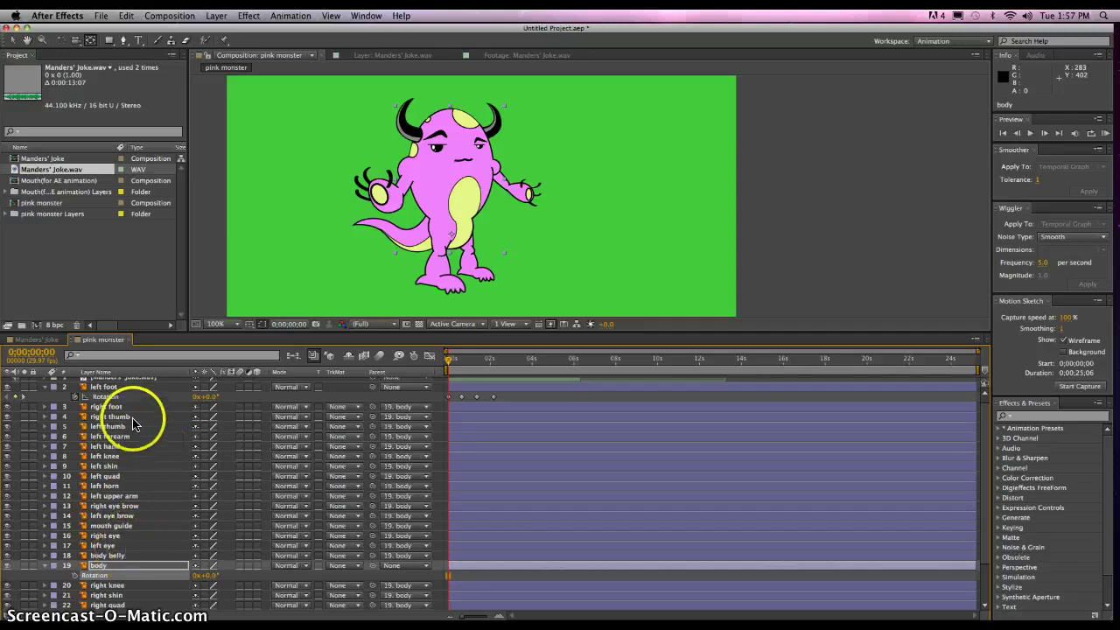
click(124, 467)
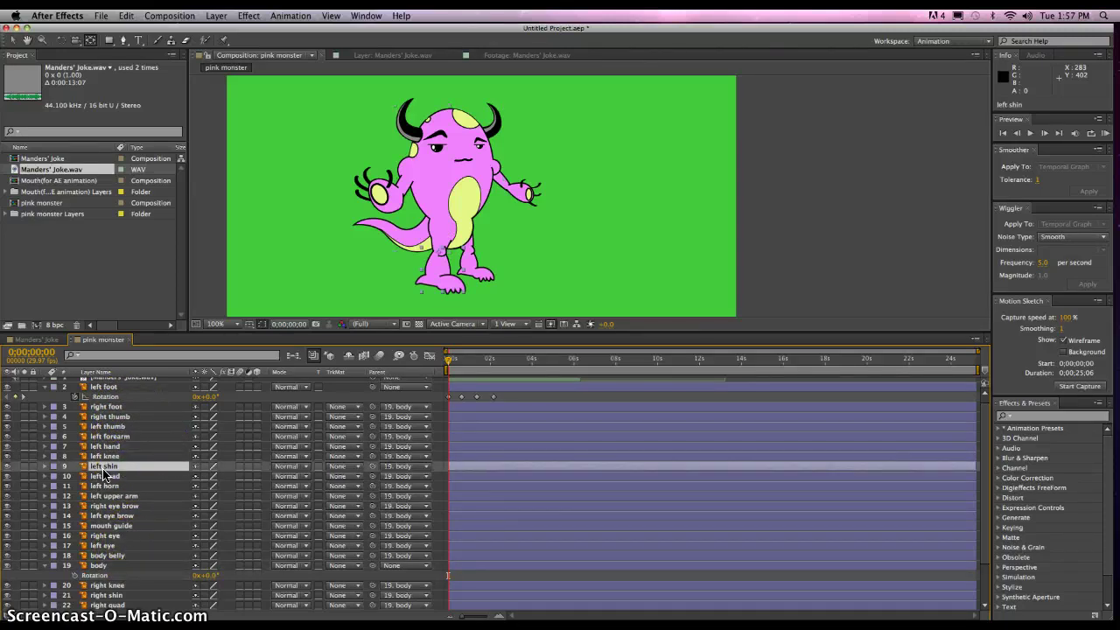
key(r)
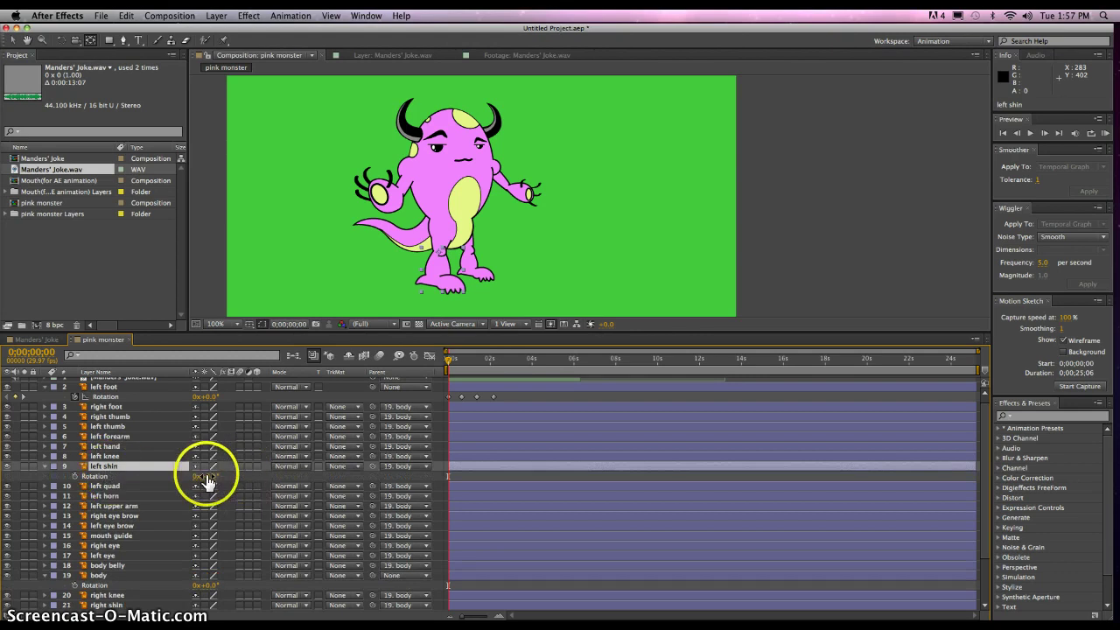
drag(203, 474, 199, 475)
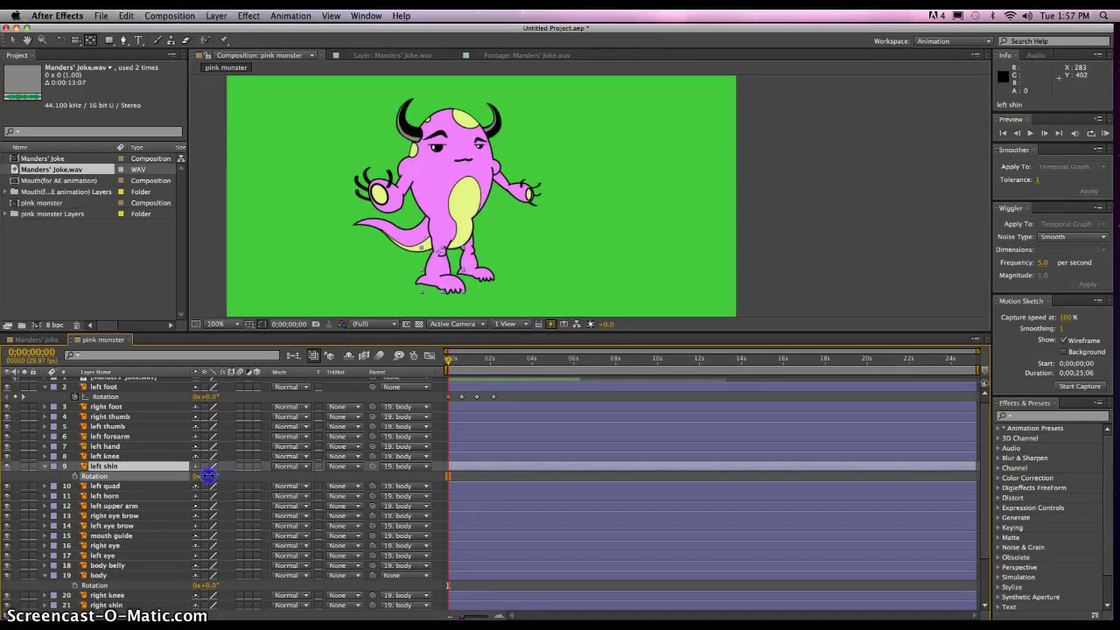
mouse_move(208, 475)
mouse_down()
mouse_move(222, 474)
mouse_move(211, 473)
mouse_up()
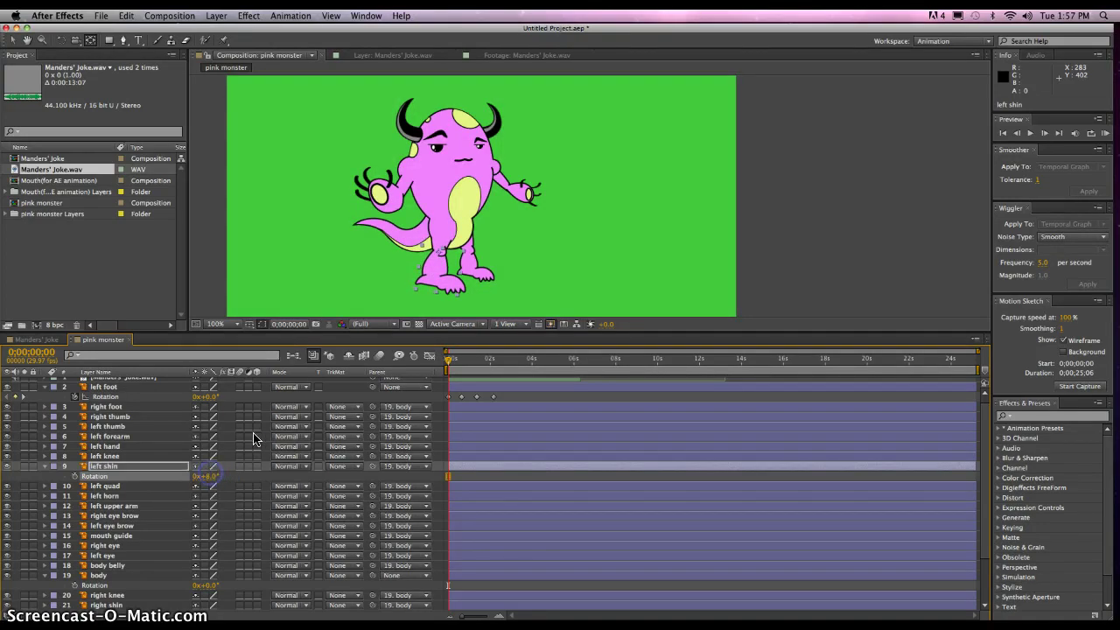
Step: Set the left upper arm's Rotation to -2.0° and add a keyframe at 0;00;00;00
click(126, 506)
key(r)
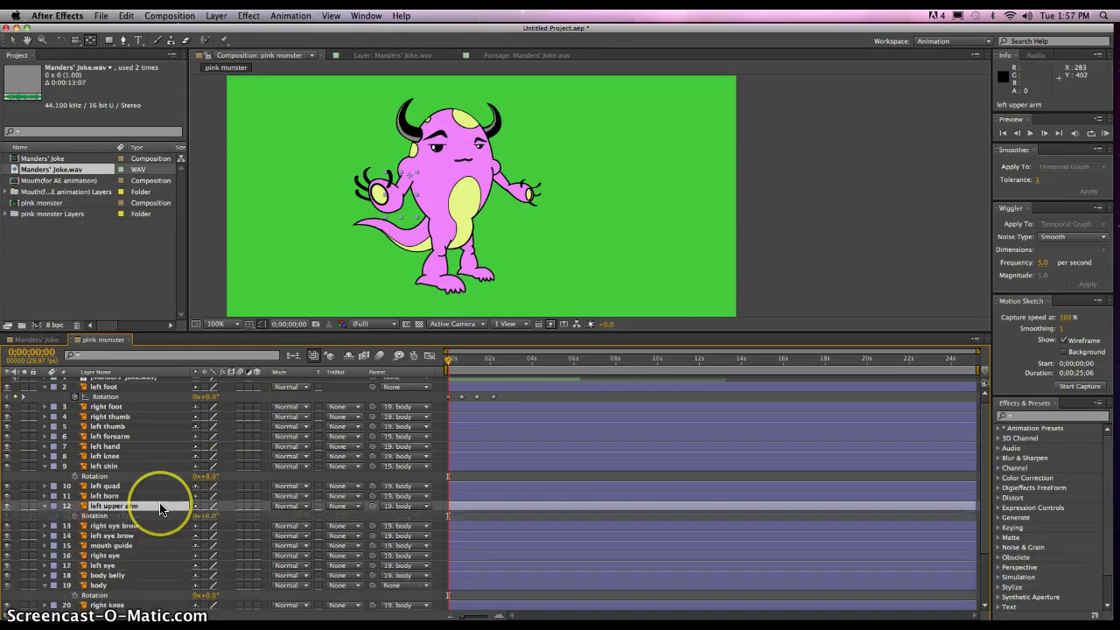
drag(204, 514, 195, 513)
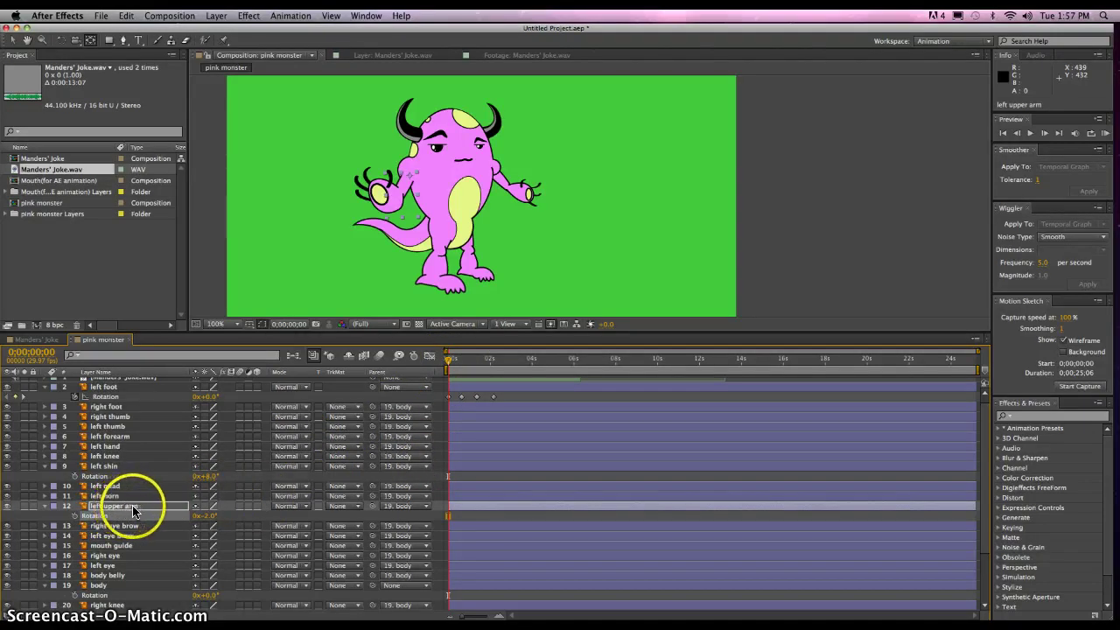
key(Return)
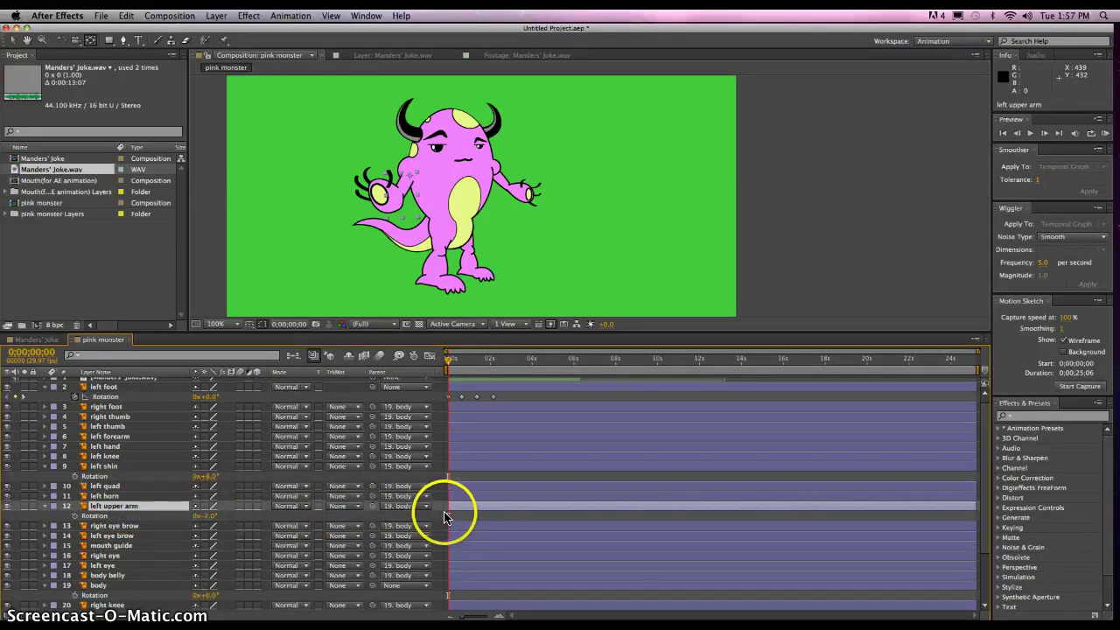
click(76, 516)
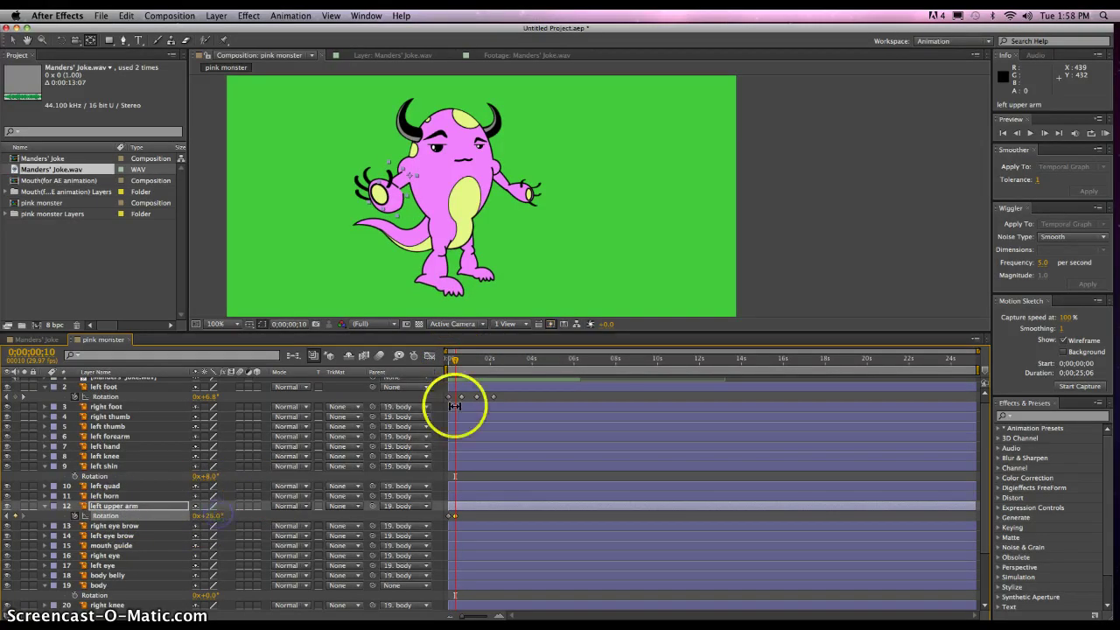
drag(454, 364, 446, 364)
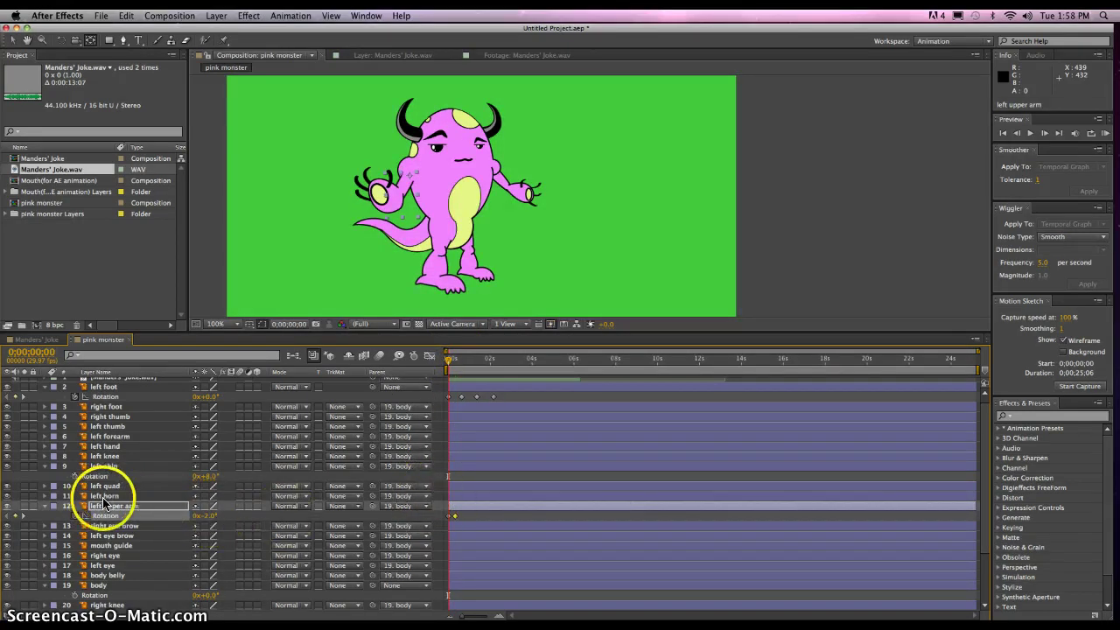
scroll(133, 541, down, 1)
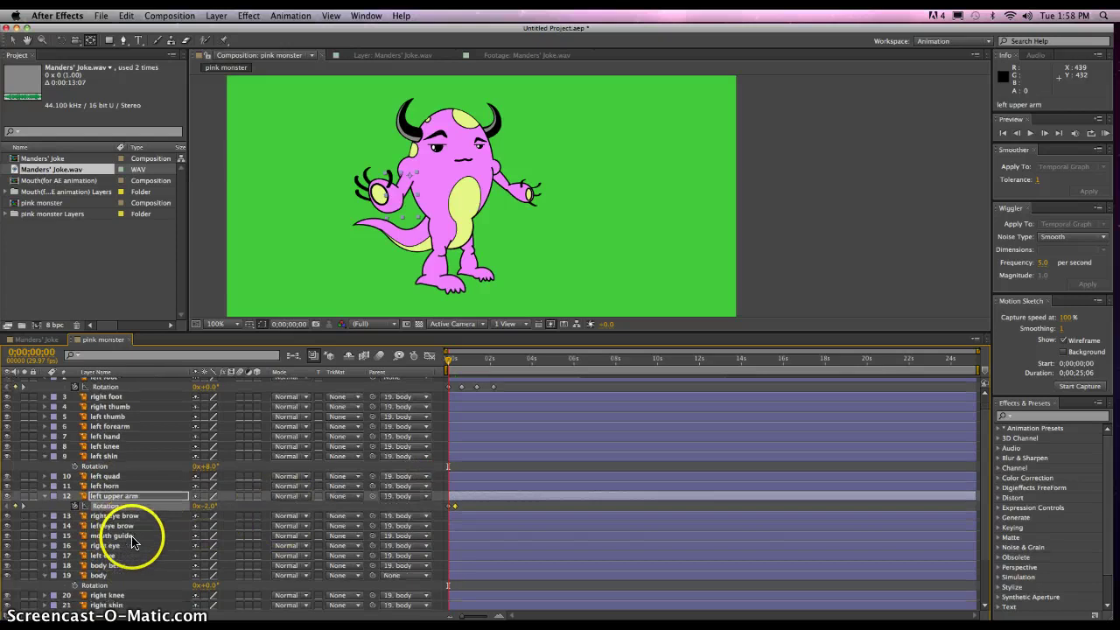
scroll(131, 537, down, 6)
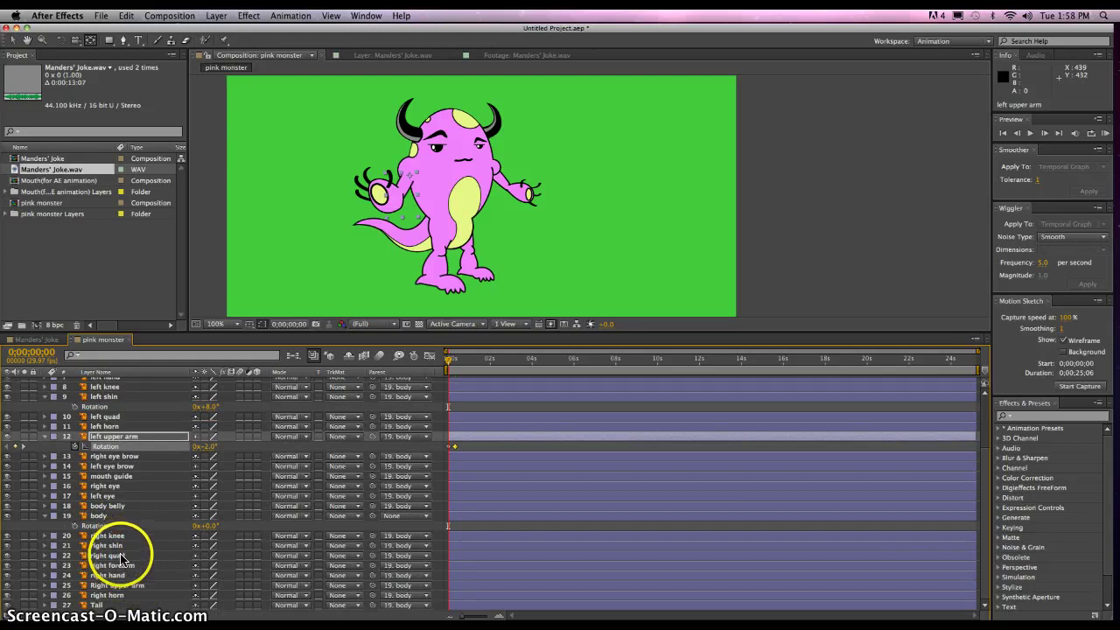
Step: Keyframe the Tail's Rotation at 0s and rotate the tail to about 8°
click(98, 604)
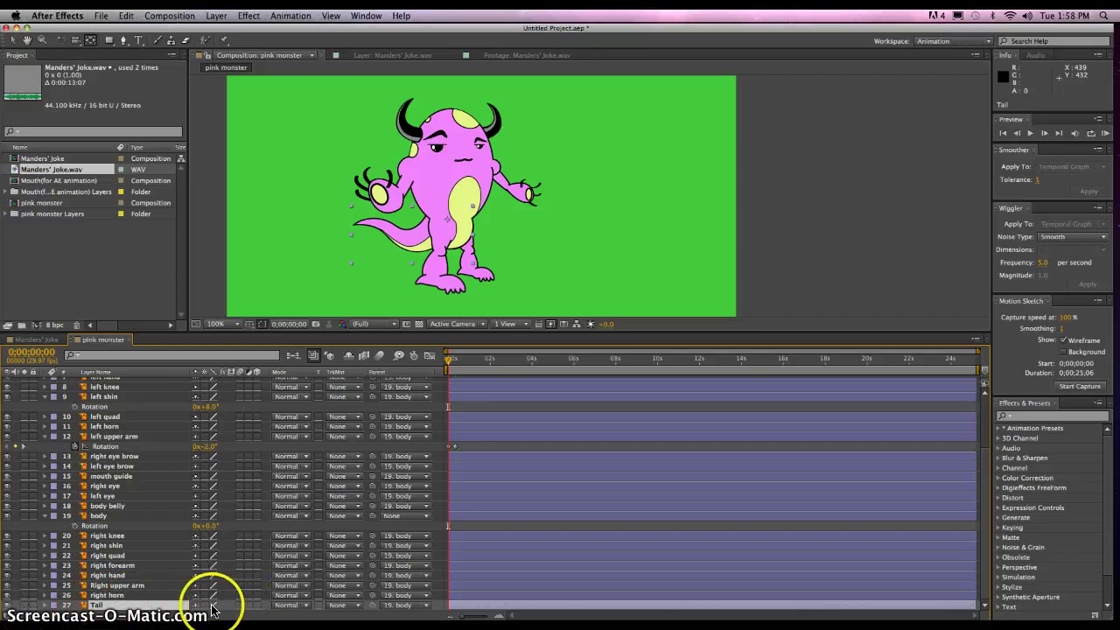
key(r)
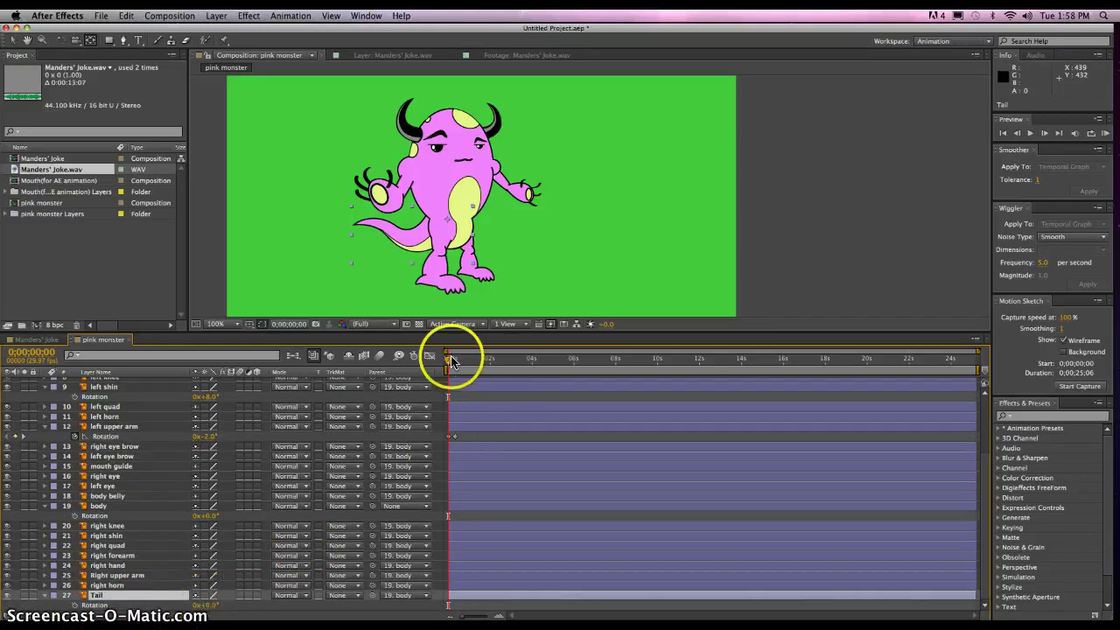
click(77, 604)
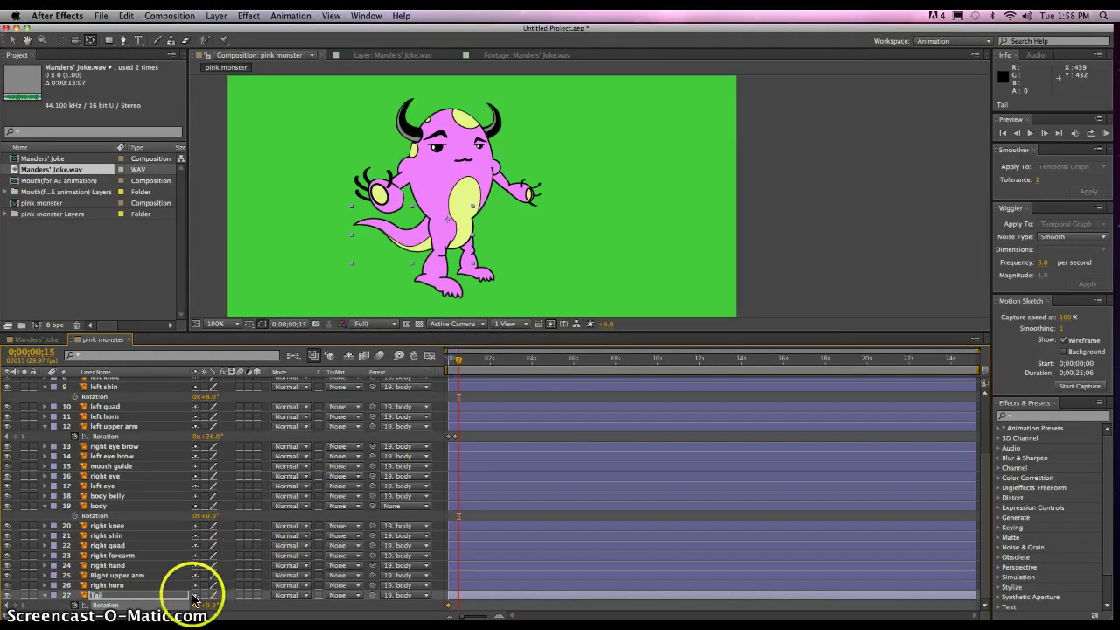
drag(201, 604, 213, 604)
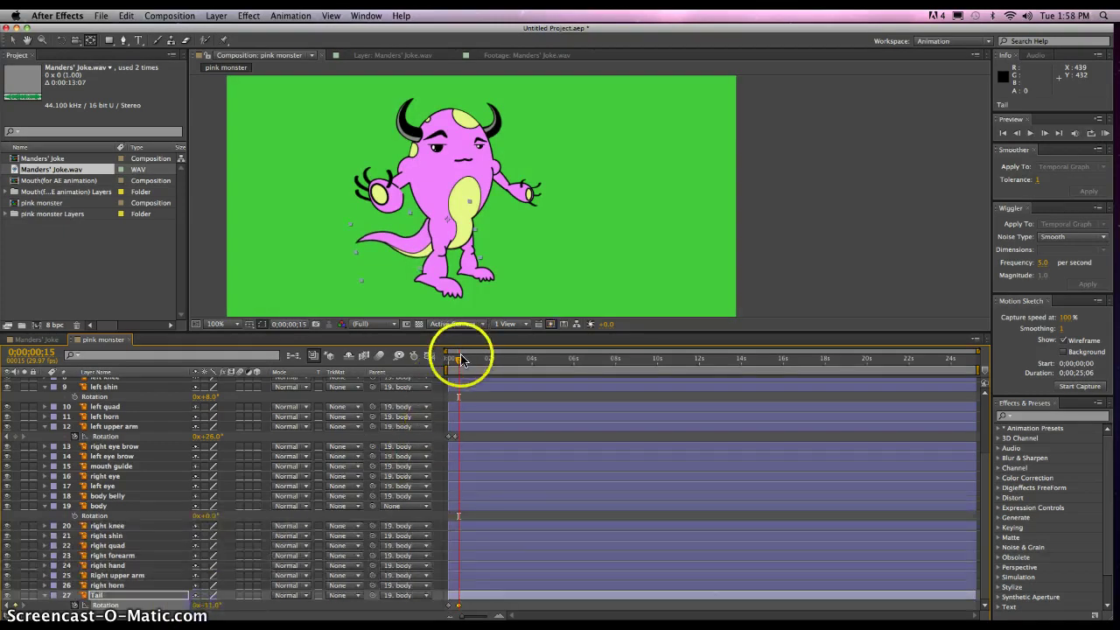
Step: Scrub the time ruler back to the start and through the first frames to preview the tail swing
mouse_move(462, 355)
mouse_down()
mouse_move(428, 357)
mouse_move(474, 361)
mouse_move(455, 360)
mouse_up()
drag(473, 357, 449, 357)
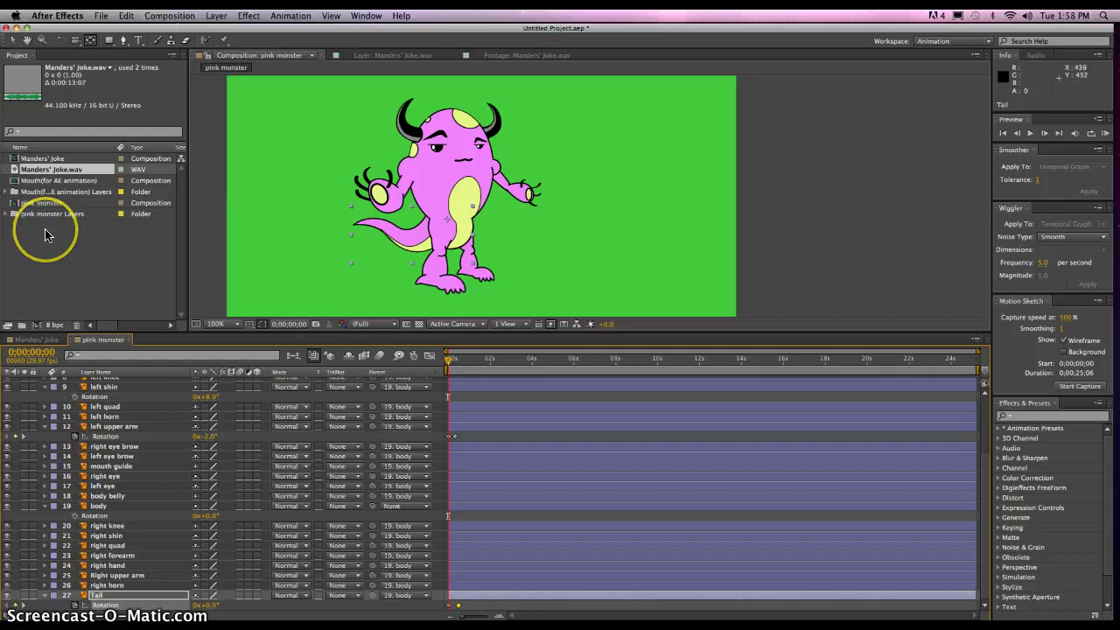
drag(46, 235, 97, 250)
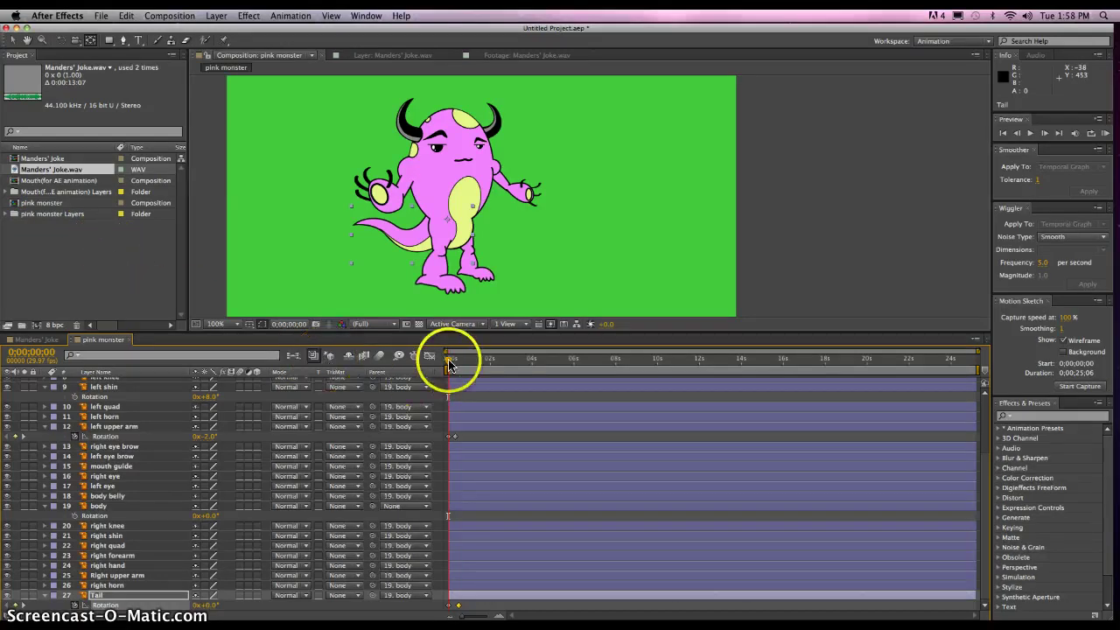
mouse_move(448, 362)
mouse_down()
mouse_move(461, 362)
mouse_move(447, 362)
mouse_up()
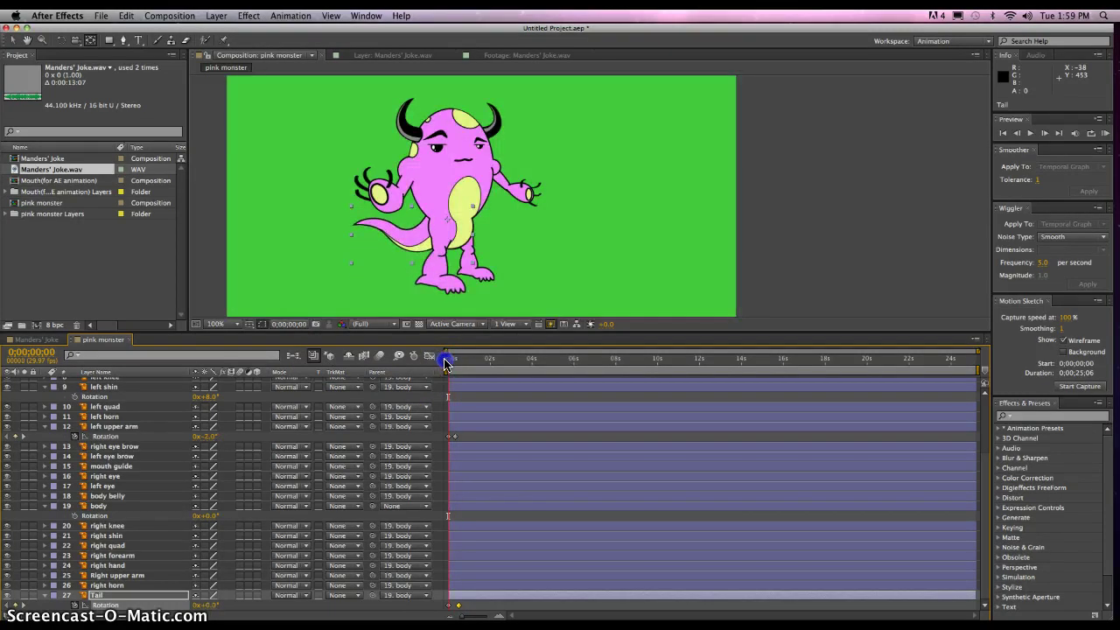
drag(448, 362, 448, 363)
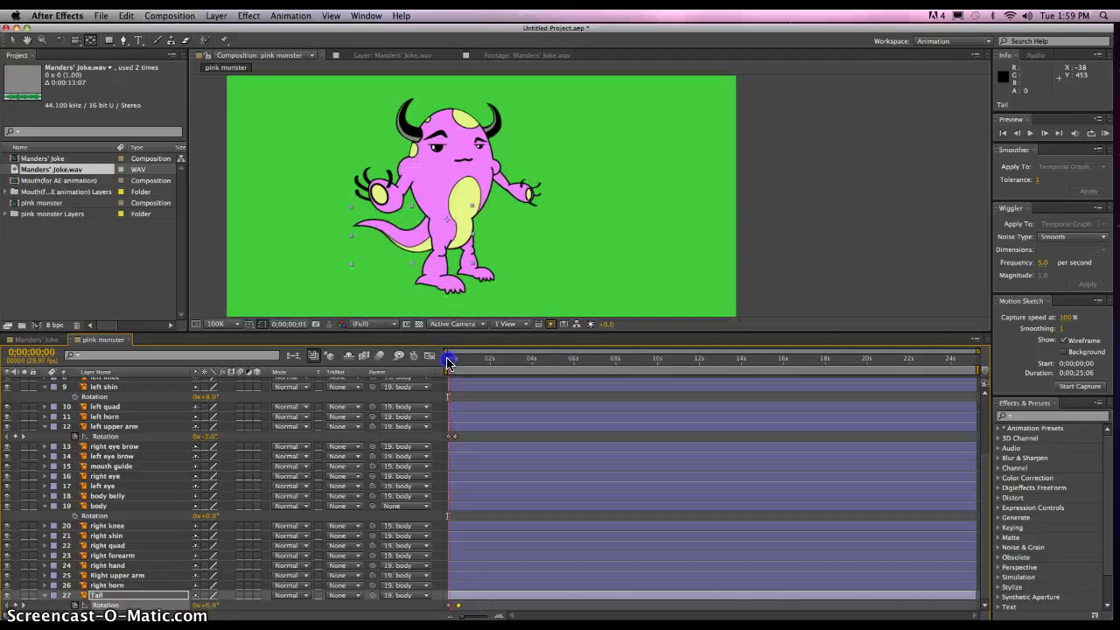
click(390, 201)
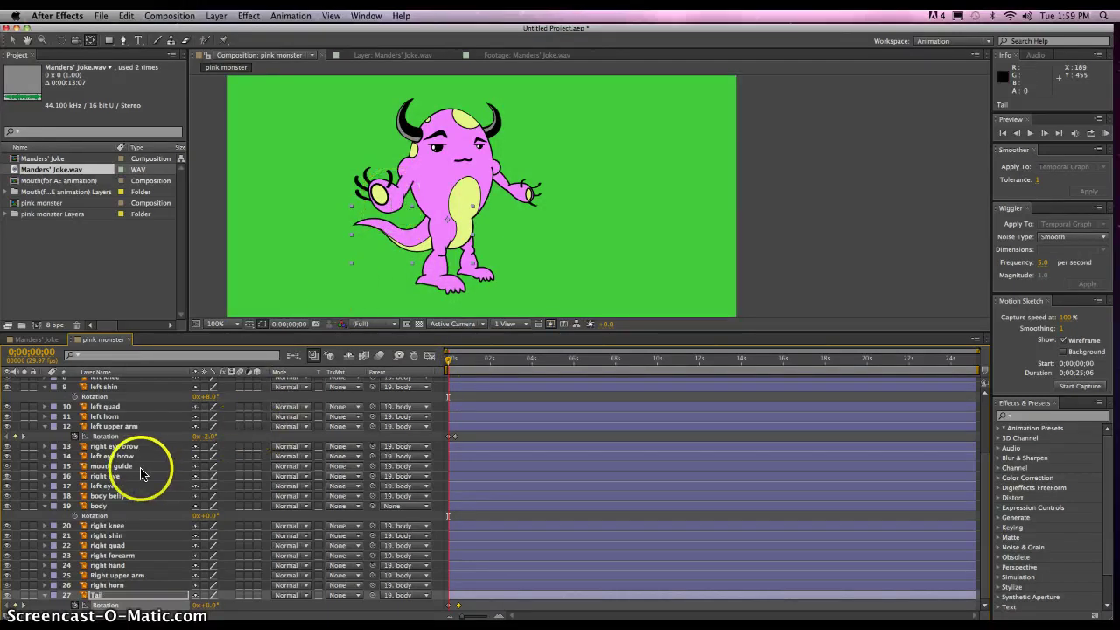
Step: Expand the right eye brow's Transform group and select its Position (-3669.5, 3865.0)
click(45, 447)
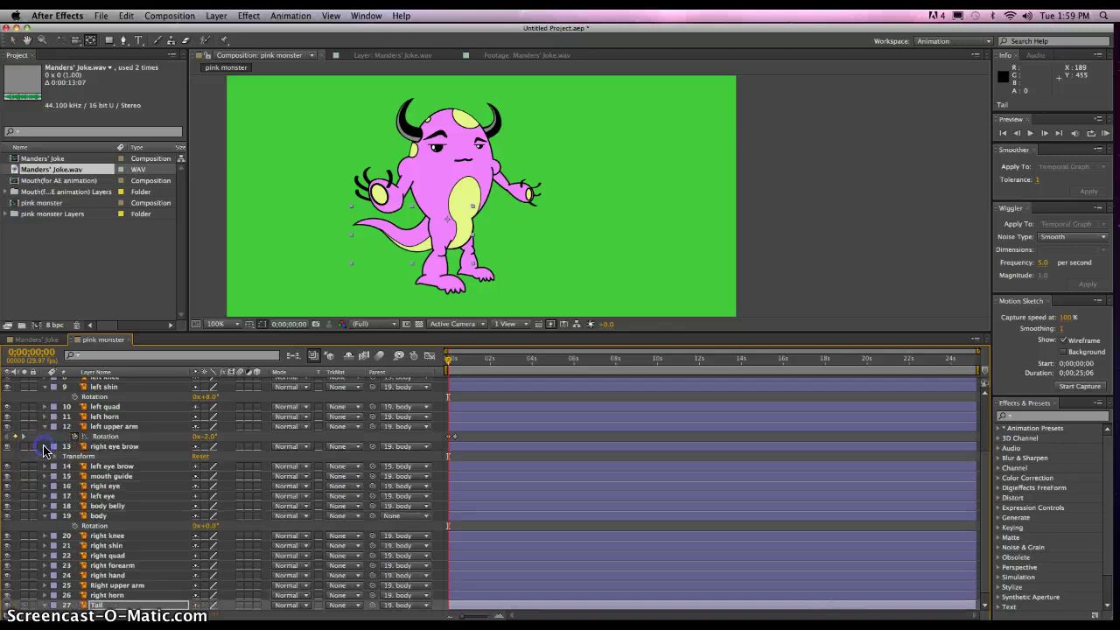
click(45, 447)
click(45, 447)
click(54, 455)
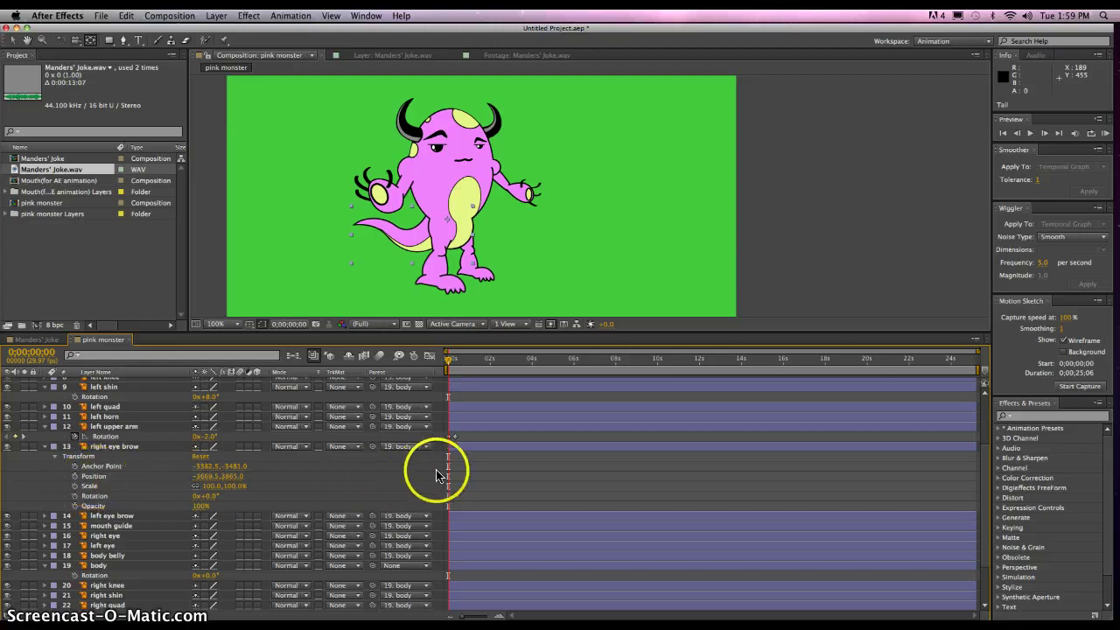
click(116, 447)
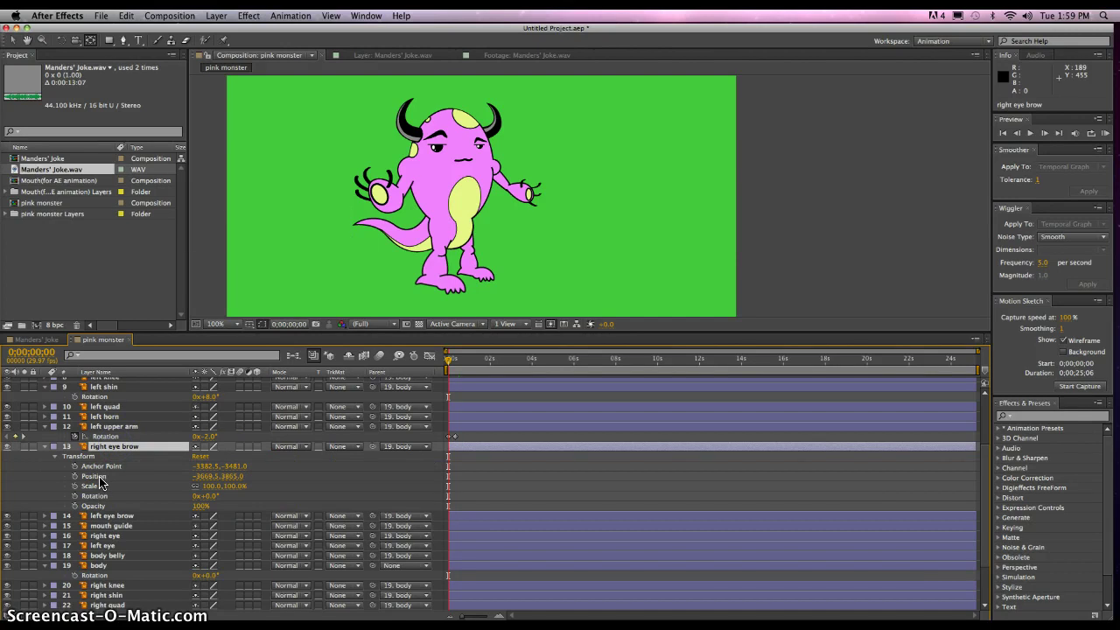
click(93, 476)
click(229, 477)
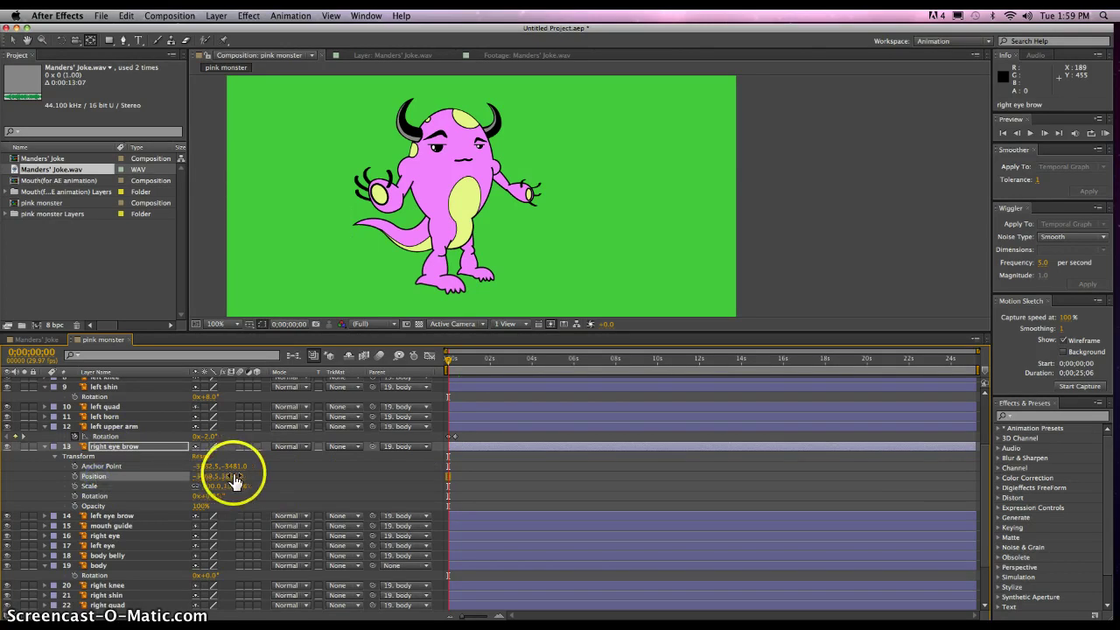